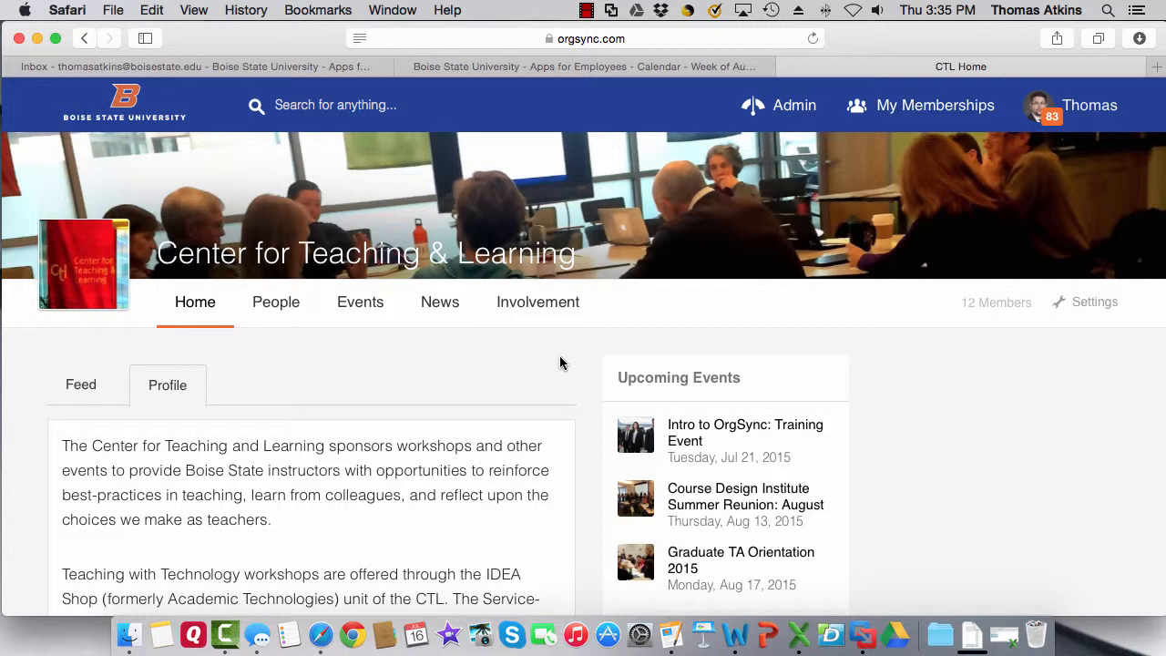
Step: Open the Center for Teaching & Learning events and review the details and RSVP section of the July 16 event "Name"
{"action": "left_click", "coordinate": [374, 307]}
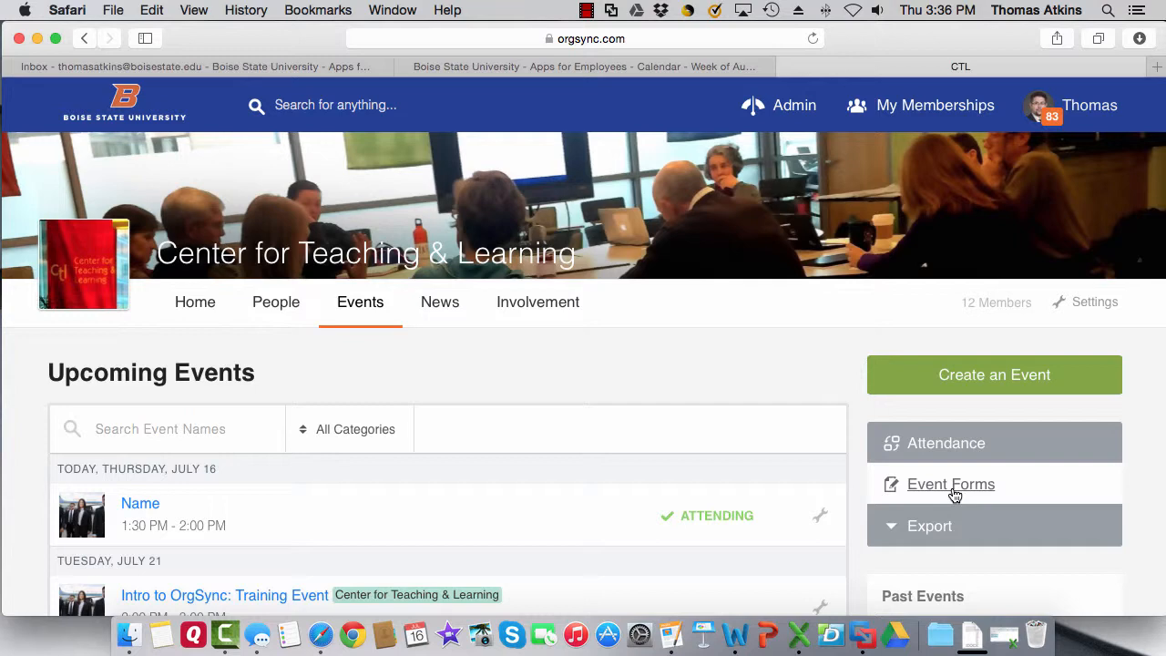
{"action": "scroll", "coordinate": [739, 414], "scroll_direction": "down", "scroll_amount": 3}
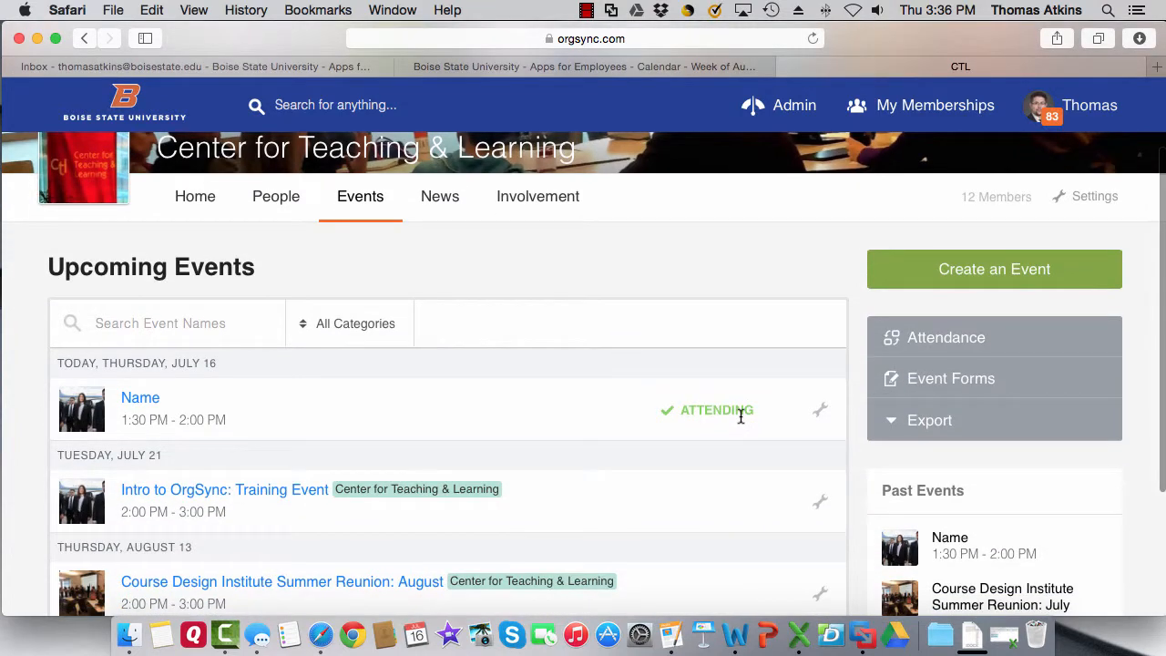
{"action": "left_click", "coordinate": [139, 397]}
{"action": "scroll", "coordinate": [919, 482], "scroll_direction": "down", "scroll_amount": 3}
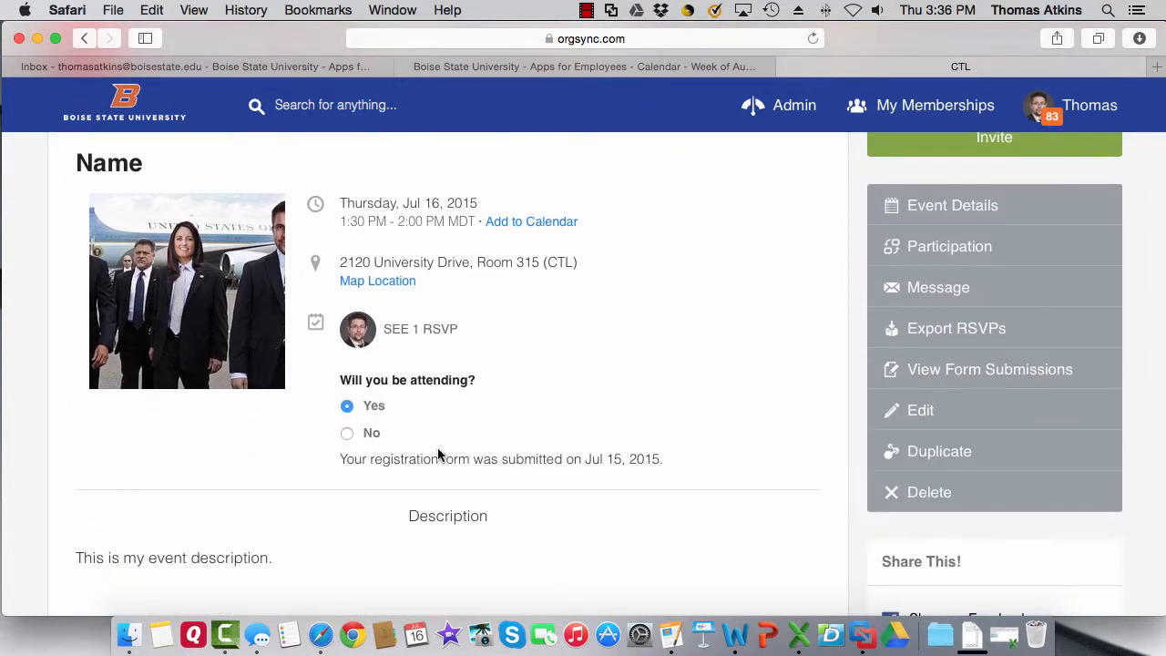
{"action": "scroll", "coordinate": [450, 377], "scroll_direction": "up", "scroll_amount": 1}
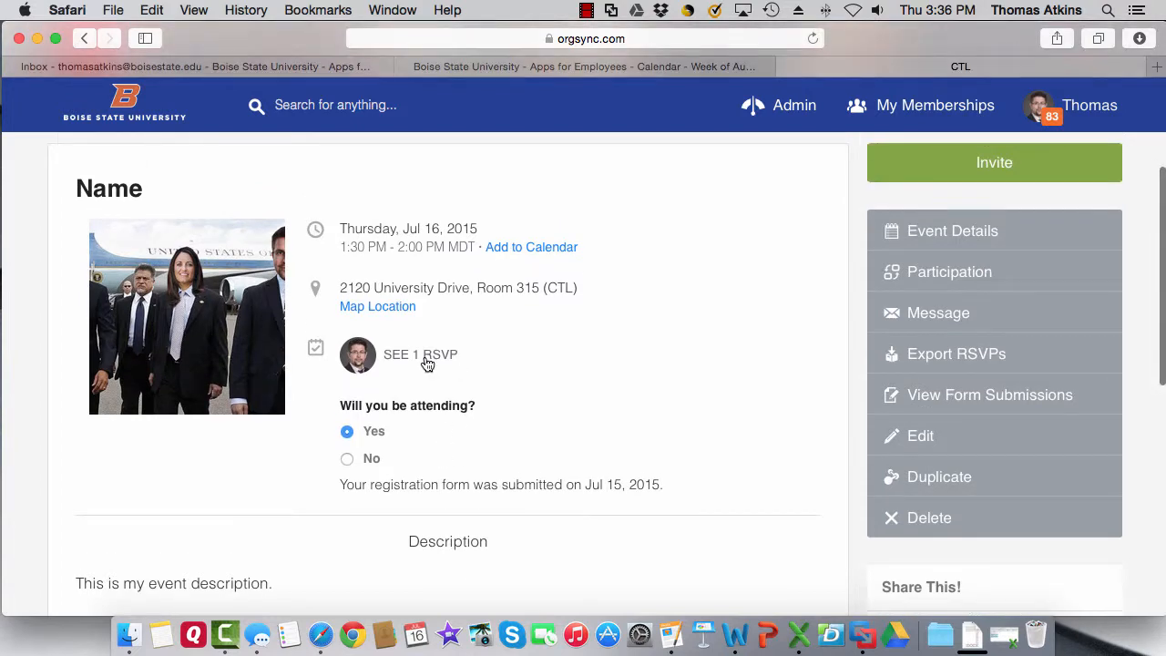
{"action": "scroll", "coordinate": [427, 363], "scroll_direction": "up", "scroll_amount": 5}
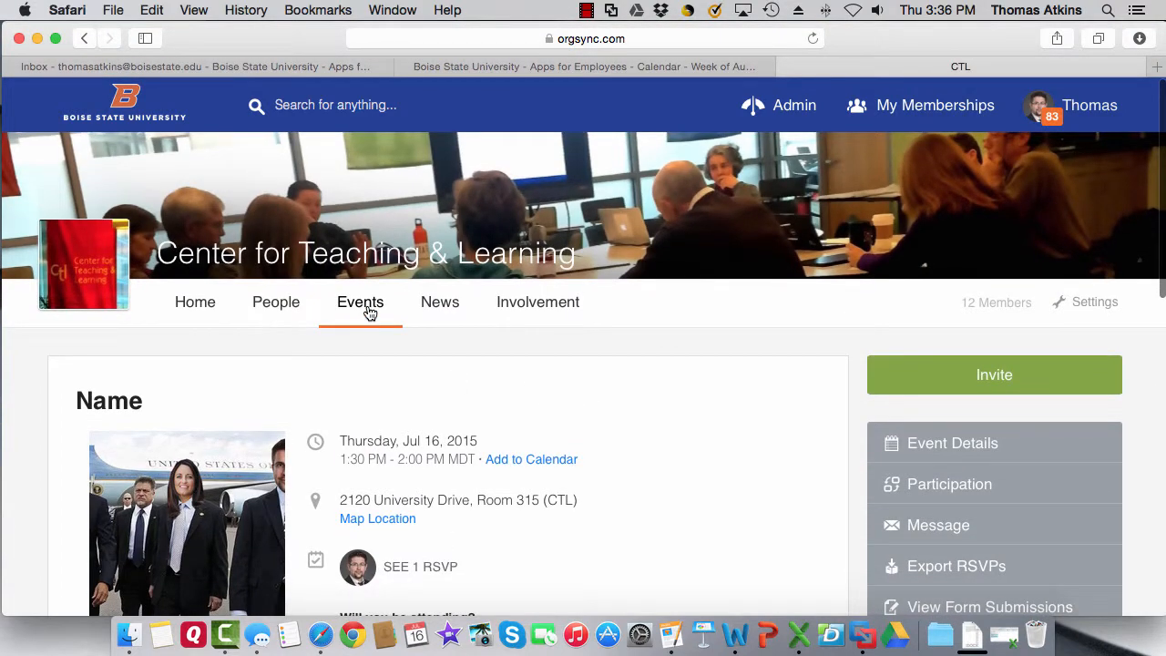
Step: Go back to the events list, open Intro to OrgSync: Training Event and start its registration
{"action": "left_click", "coordinate": [368, 313]}
{"action": "scroll", "coordinate": [499, 395], "scroll_direction": "down", "scroll_amount": 5}
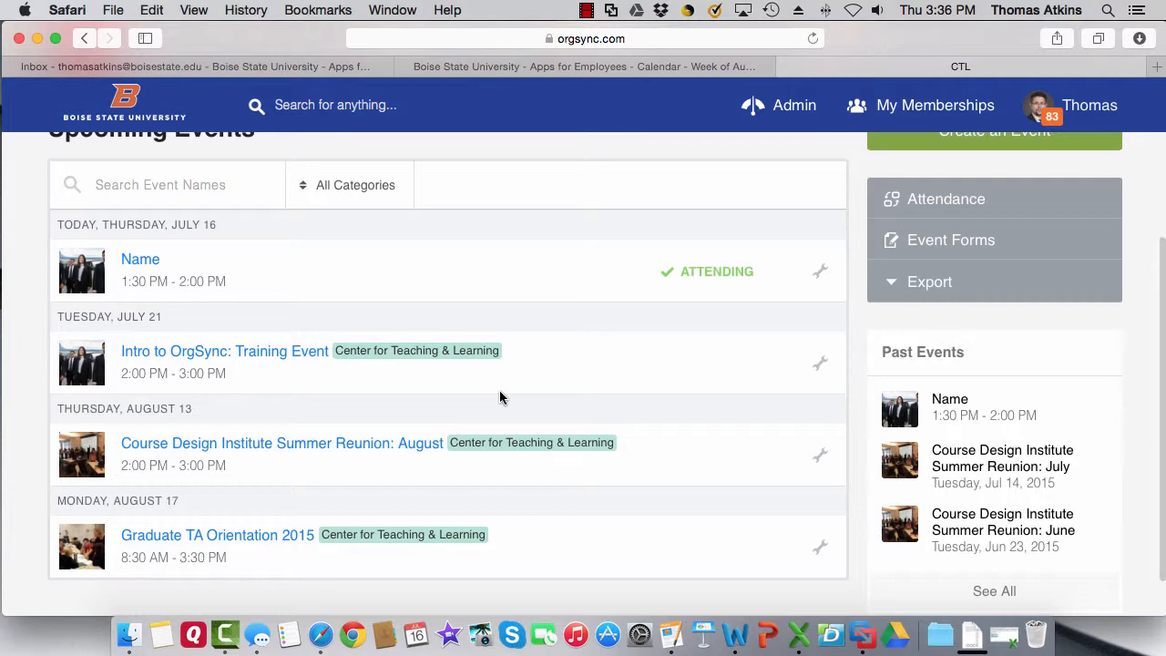
{"action": "left_click", "coordinate": [270, 356]}
{"action": "scroll", "coordinate": [697, 417], "scroll_direction": "down", "scroll_amount": 5}
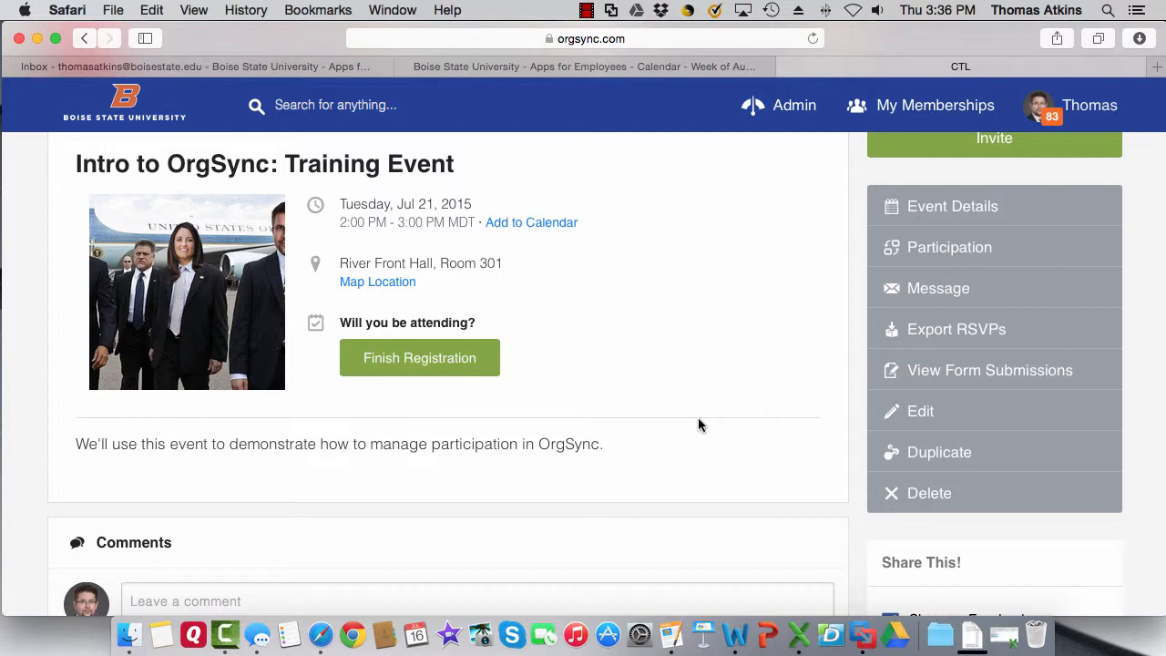
{"action": "scroll", "coordinate": [634, 435], "scroll_direction": "up", "scroll_amount": 1}
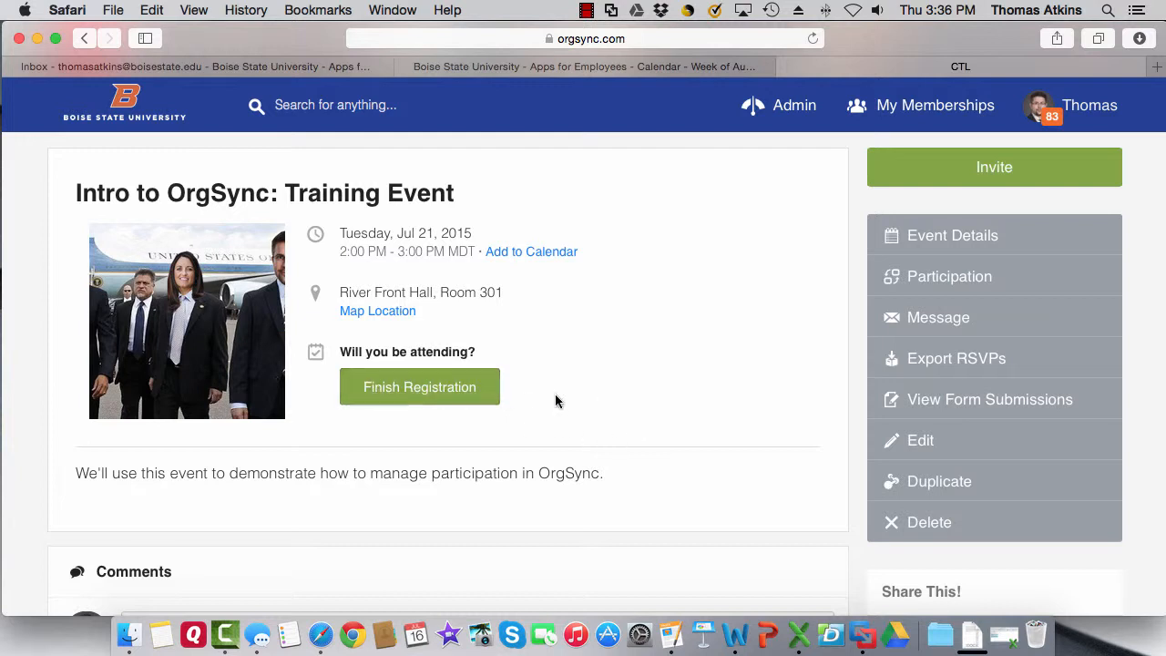
{"action": "left_click", "coordinate": [439, 392]}
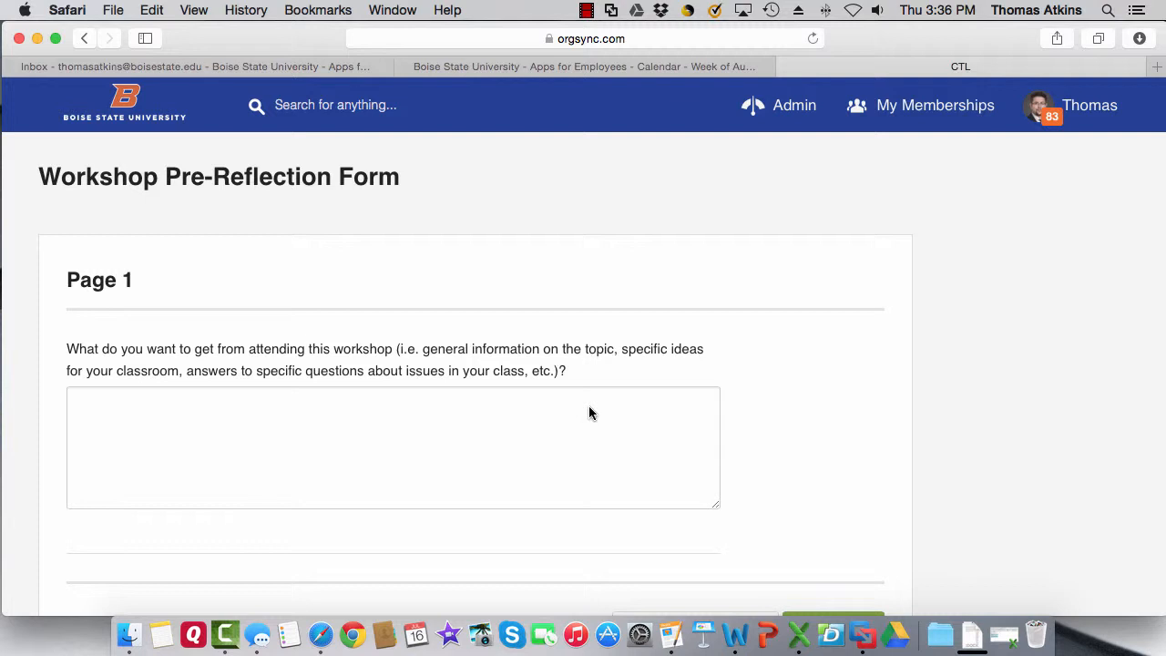
Step: Answer the Workshop Pre-Reflection Form question with "fill this out", submit the form, and check the attendance status on the event page
{"action": "scroll", "coordinate": [588, 411], "scroll_direction": "down", "scroll_amount": 3}
{"action": "scroll", "coordinate": [589, 412], "scroll_direction": "up", "scroll_amount": 3}
{"action": "left_click", "coordinate": [456, 452]}
{"action": "type", "text": "f"}
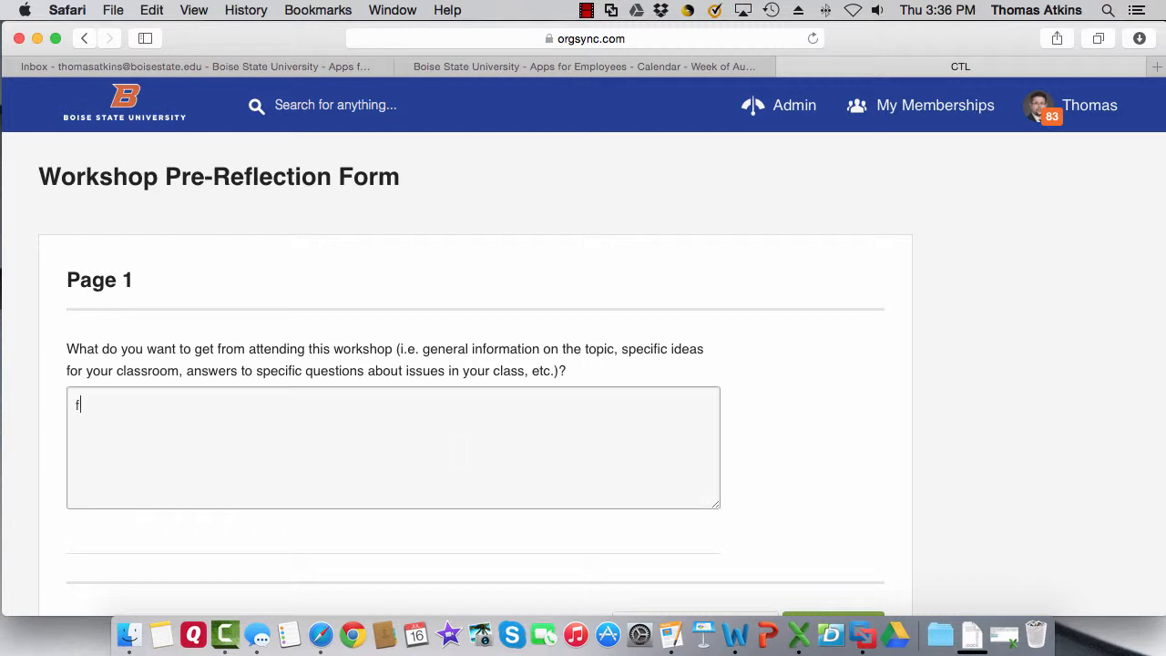
{"action": "type", "text": "ill this out"}
{"action": "scroll", "coordinate": [228, 369], "scroll_direction": "down", "scroll_amount": 3}
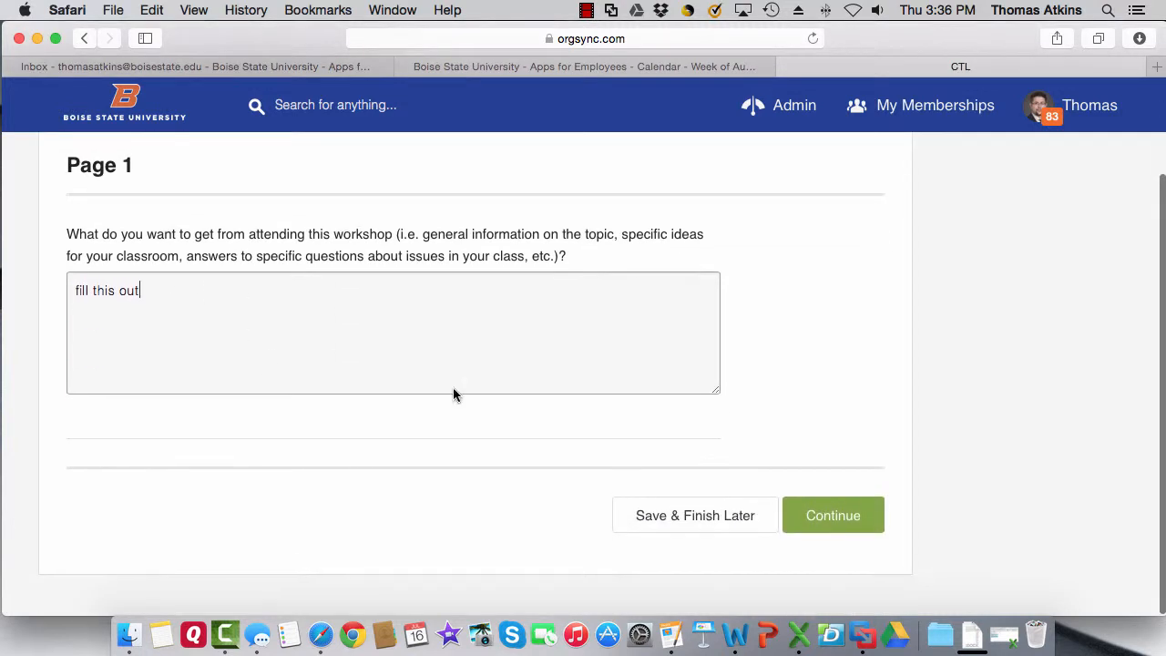
{"action": "left_click", "coordinate": [857, 534]}
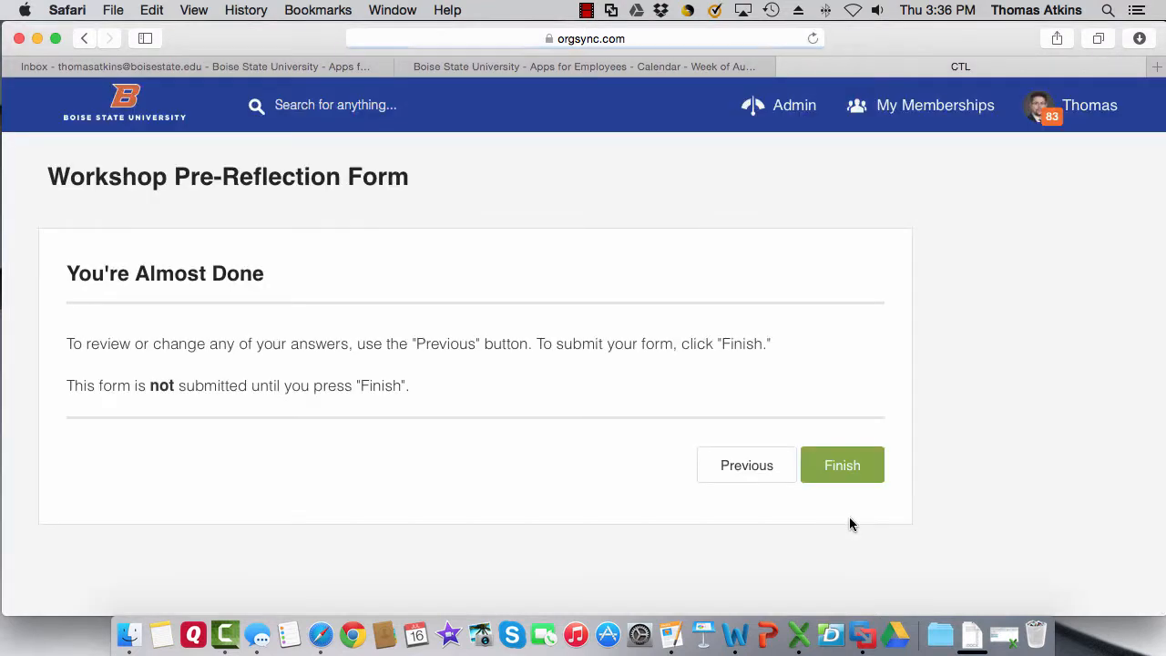
{"action": "left_click", "coordinate": [856, 468]}
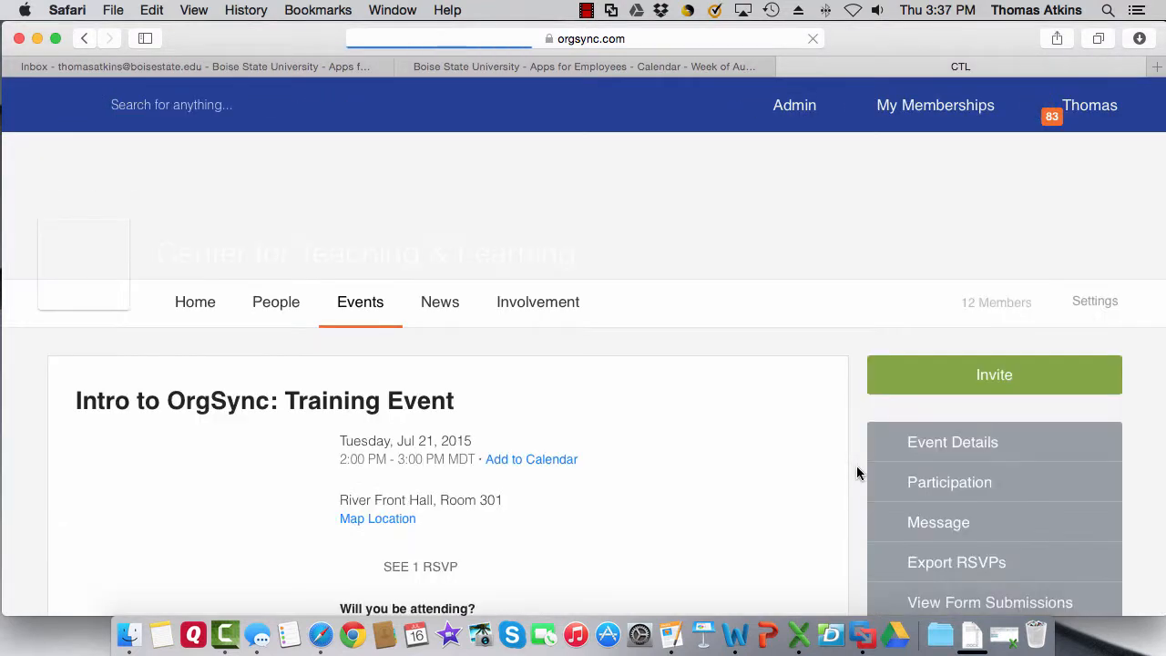
{"action": "scroll", "coordinate": [856, 465], "scroll_direction": "down", "scroll_amount": 3}
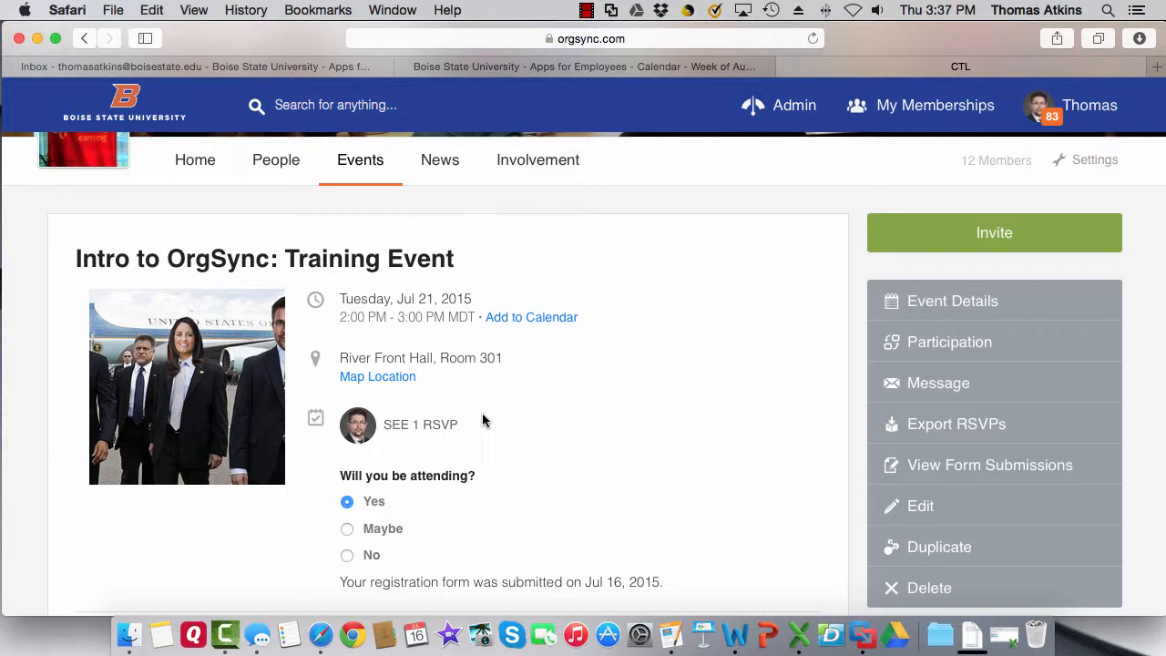
{"action": "scroll", "coordinate": [483, 419], "scroll_direction": "up", "scroll_amount": 3}
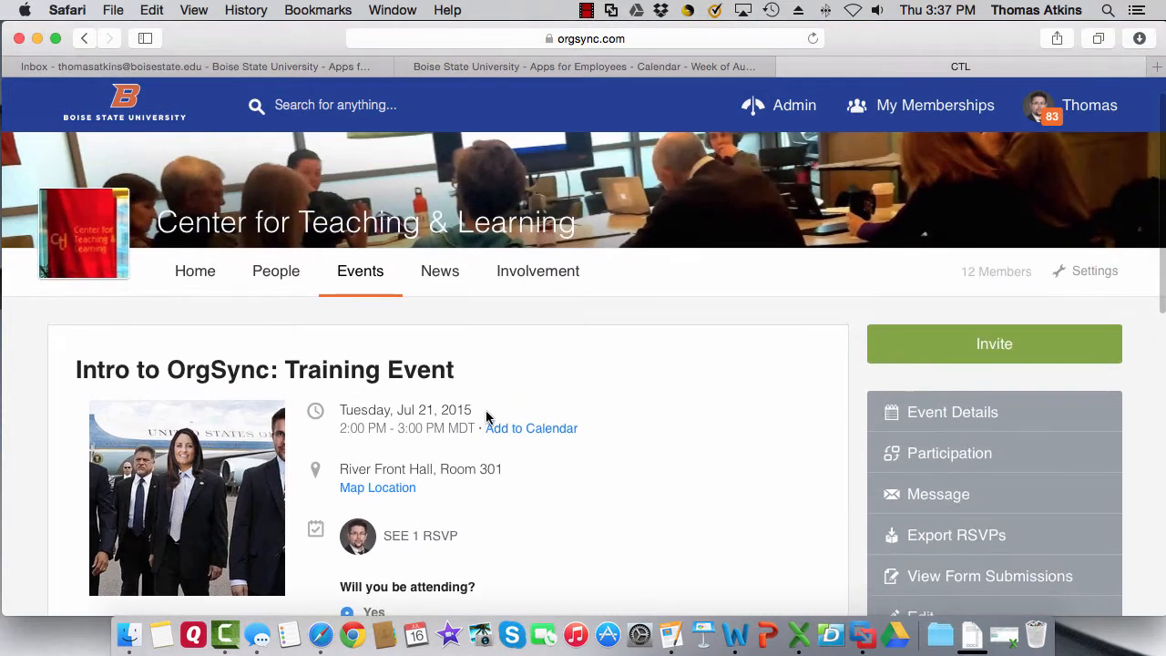
Step: Open the organization's Event Forms from the events page and duplicate the Event Evaluation Form Template
{"action": "left_click", "coordinate": [367, 273]}
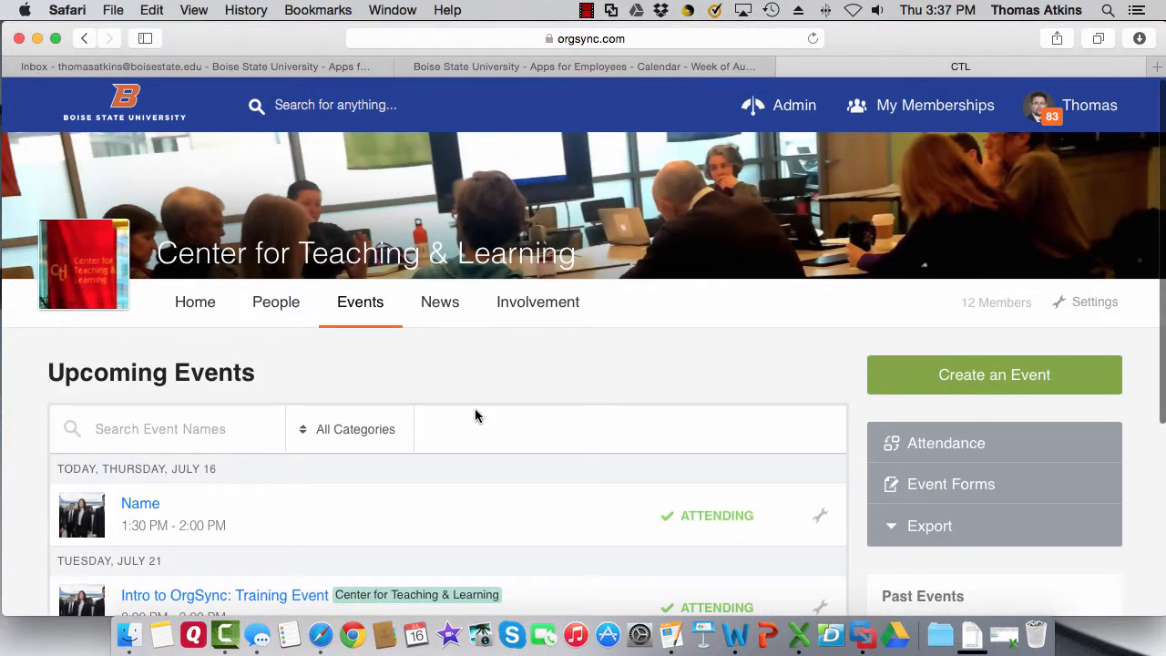
{"action": "left_click", "coordinate": [950, 484]}
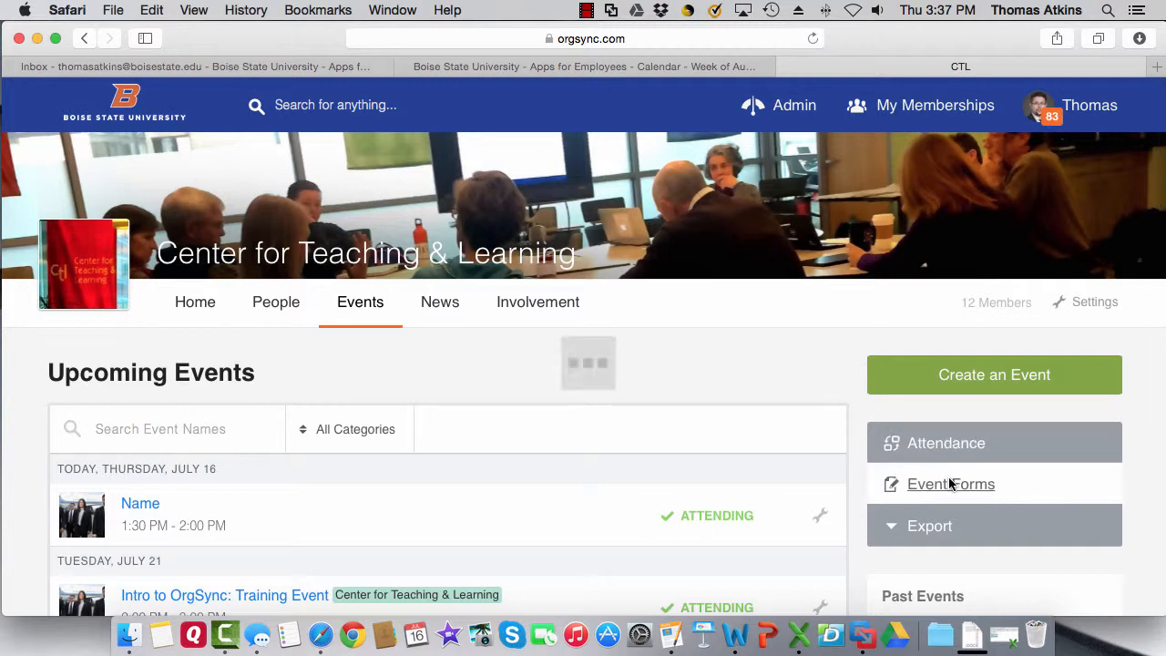
{"action": "scroll", "coordinate": [948, 484], "scroll_direction": "down", "scroll_amount": 5}
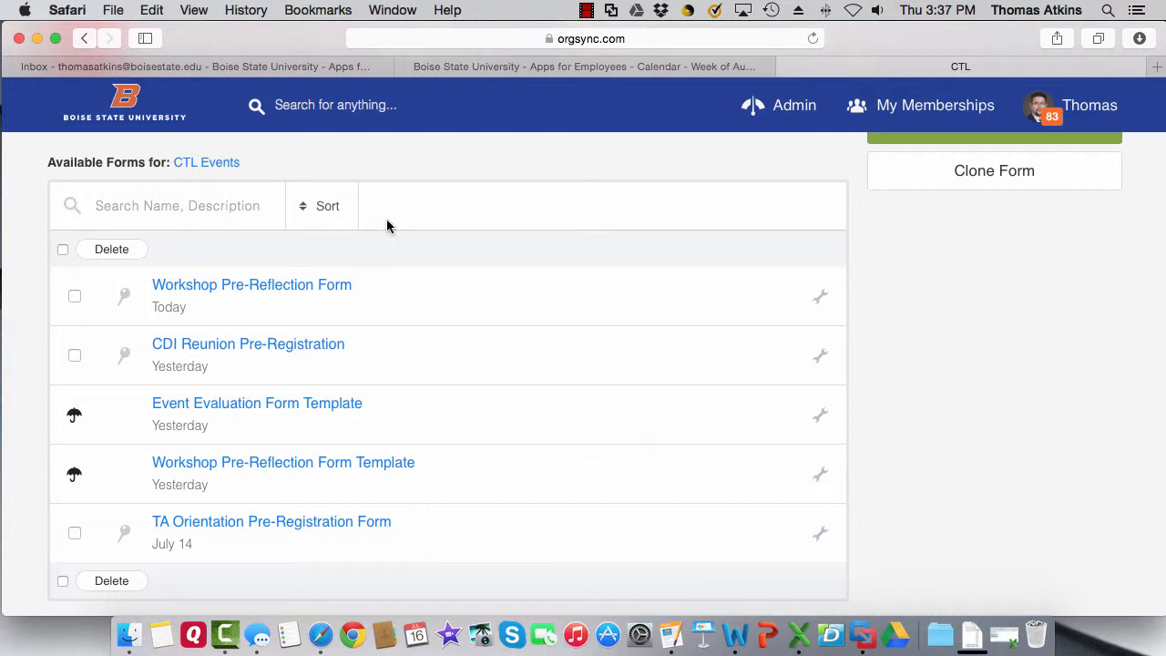
{"action": "scroll", "coordinate": [451, 526], "scroll_direction": "up", "scroll_amount": 5}
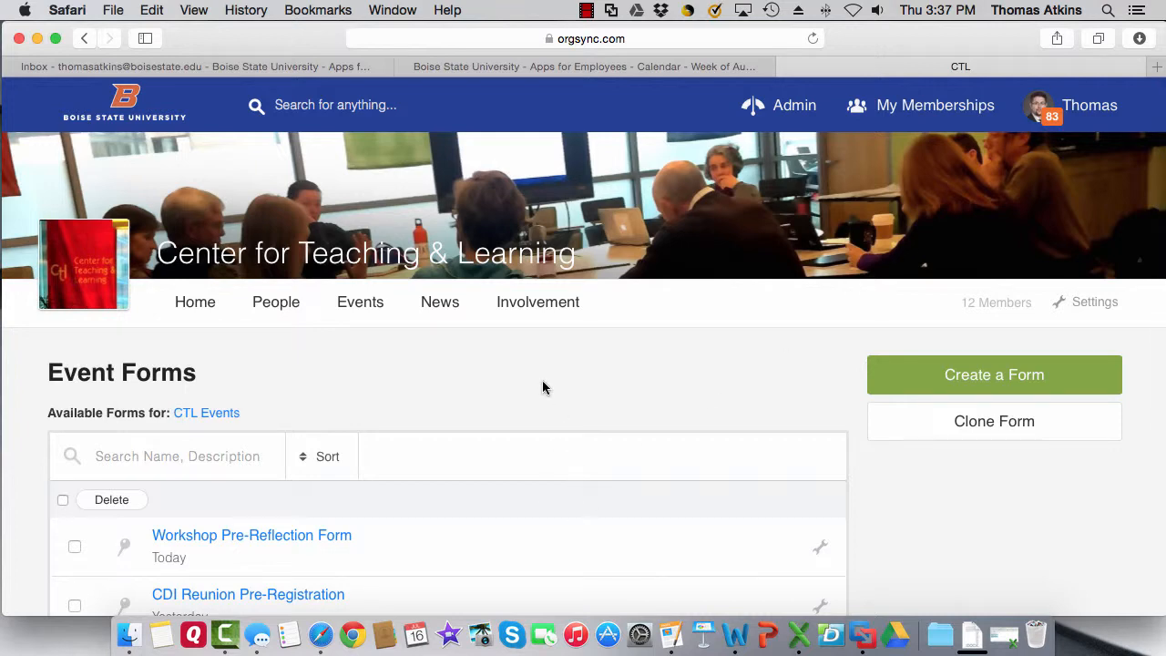
{"action": "scroll", "coordinate": [543, 387], "scroll_direction": "down", "scroll_amount": 6}
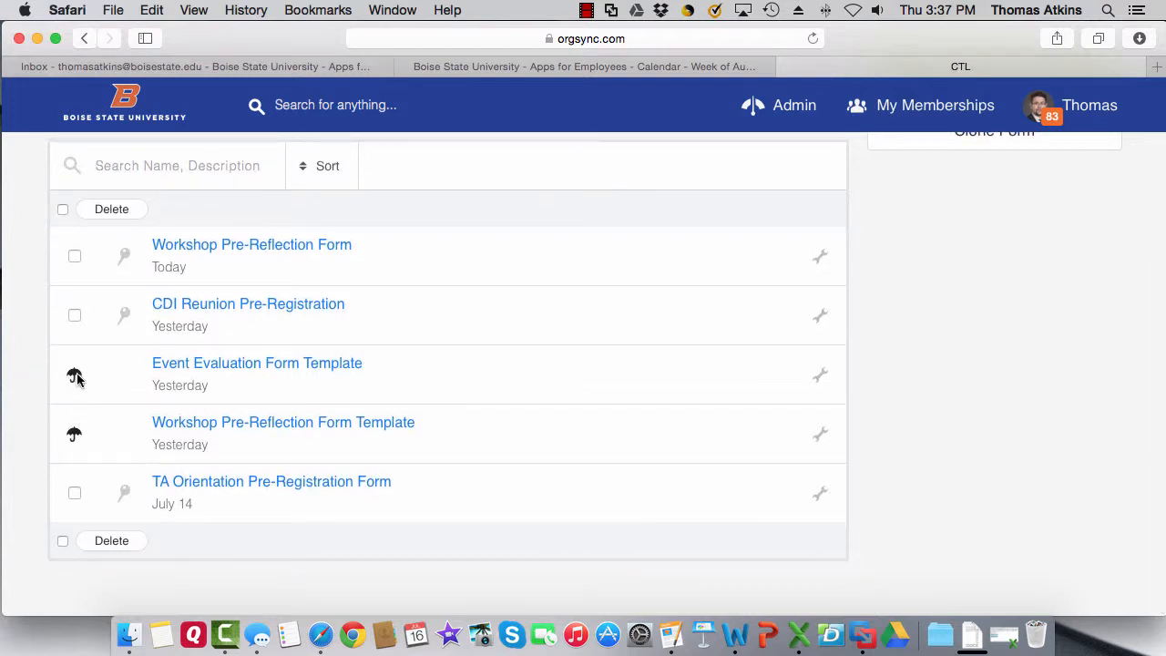
{"action": "mouse_move", "coordinate": [76, 379]}
{"action": "left_click", "coordinate": [819, 376]}
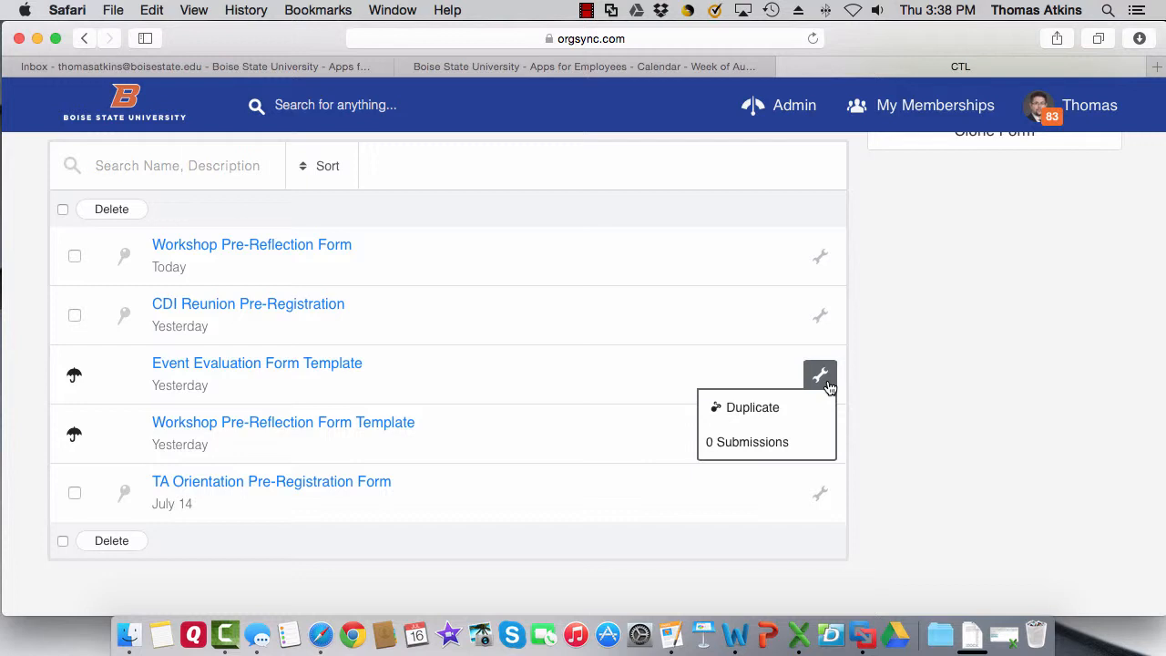
{"action": "left_click", "coordinate": [747, 410]}
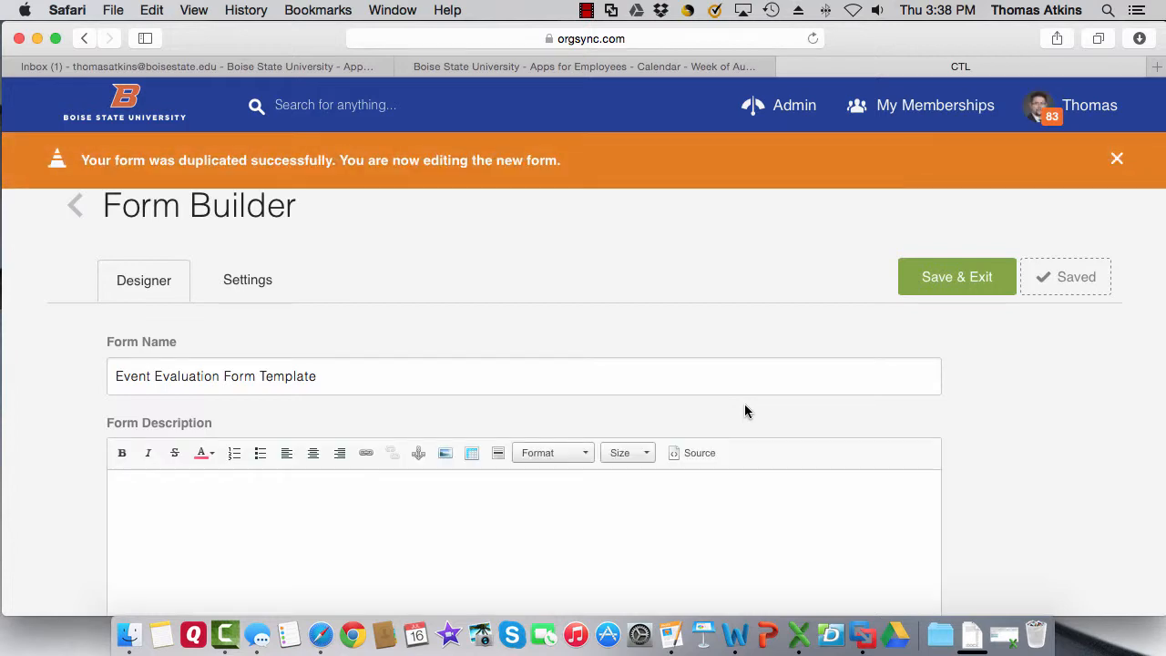
Step: Review the name, description and all questions of the duplicated evaluation form in the Form Builder
{"action": "scroll", "coordinate": [744, 405], "scroll_direction": "down", "scroll_amount": 4}
{"action": "scroll", "coordinate": [744, 409], "scroll_direction": "down", "scroll_amount": 15}
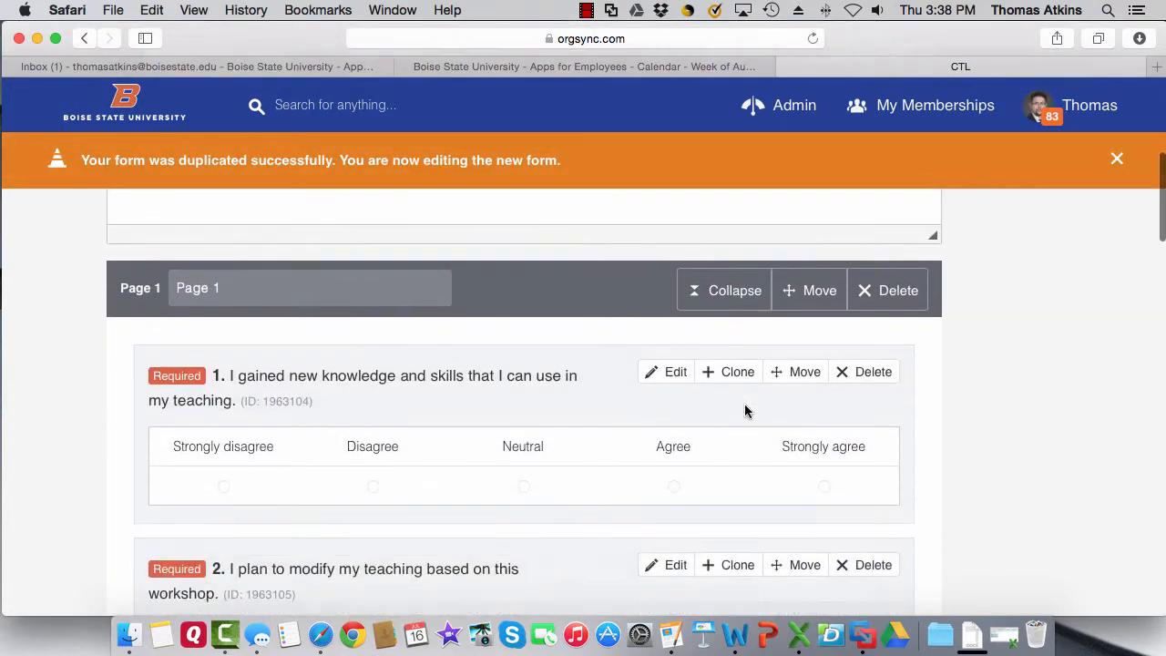
{"action": "scroll", "coordinate": [744, 412], "scroll_direction": "down", "scroll_amount": 12}
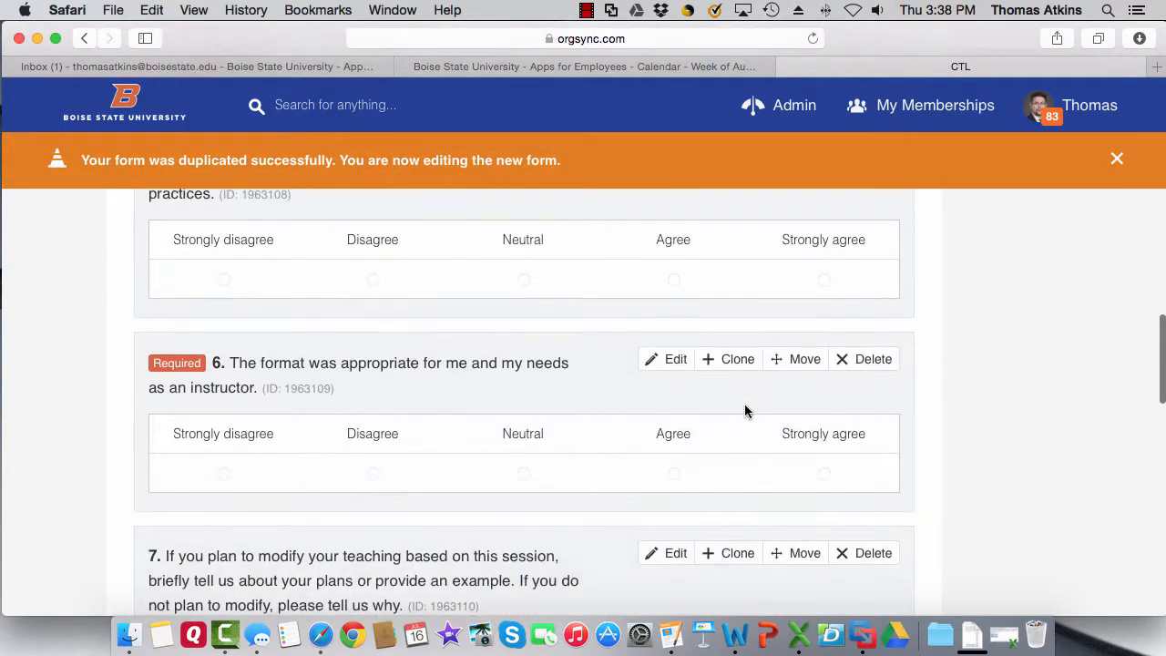
{"action": "scroll", "coordinate": [744, 411], "scroll_direction": "down", "scroll_amount": 10}
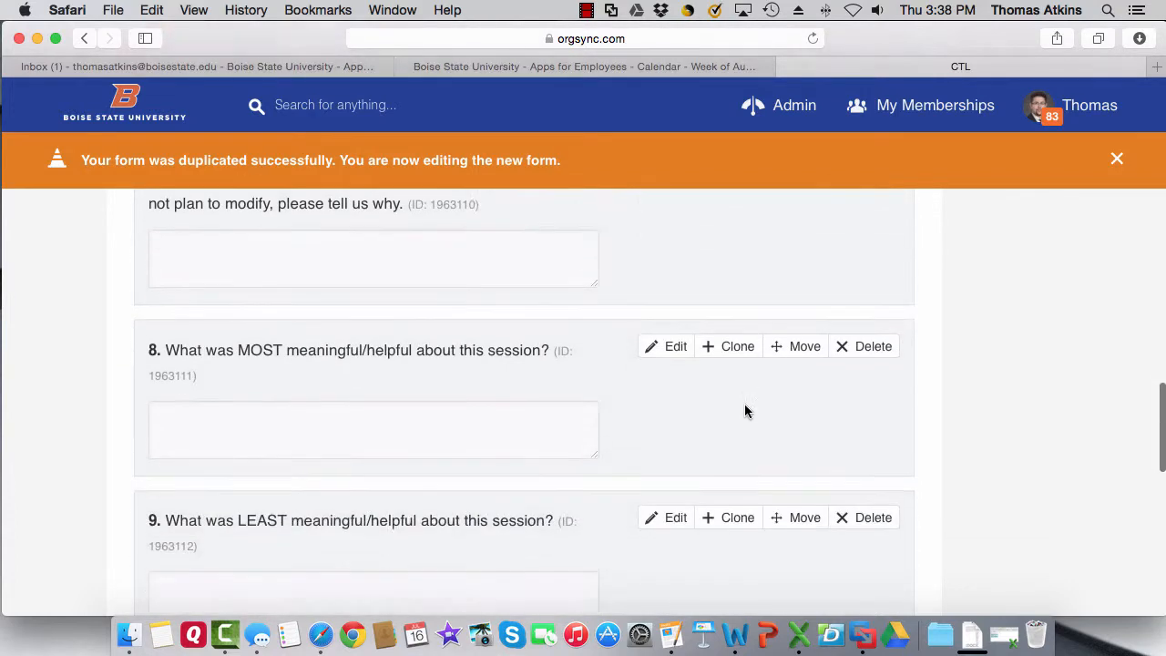
{"action": "scroll", "coordinate": [744, 410], "scroll_direction": "down", "scroll_amount": 8}
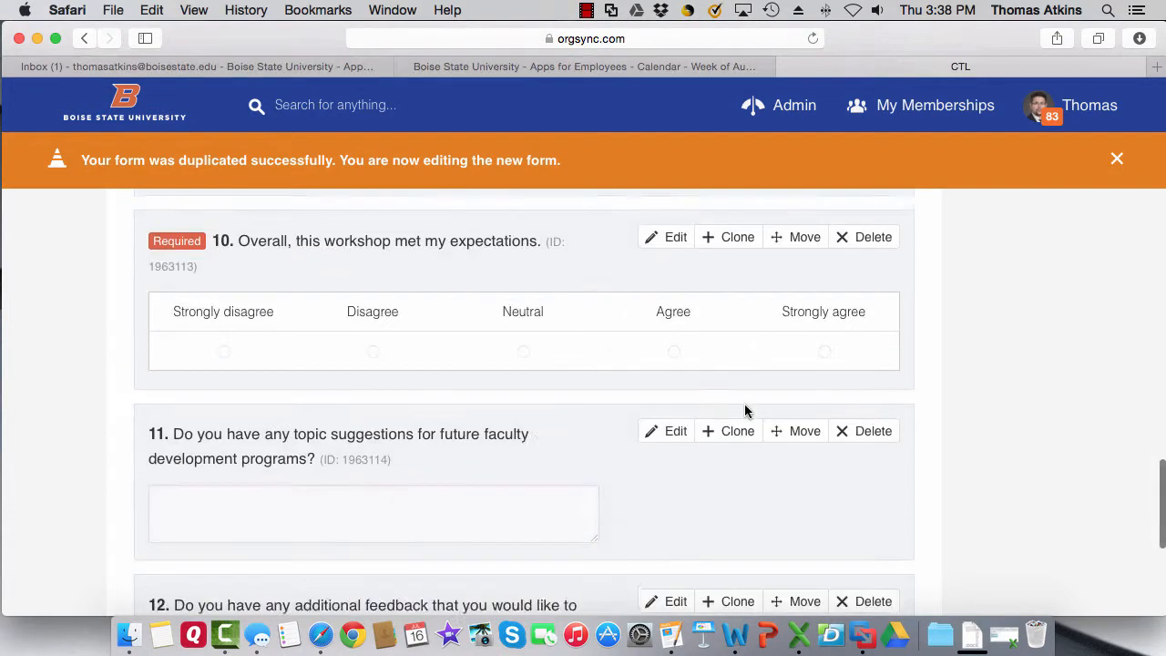
{"action": "scroll", "coordinate": [744, 411], "scroll_direction": "down", "scroll_amount": 3}
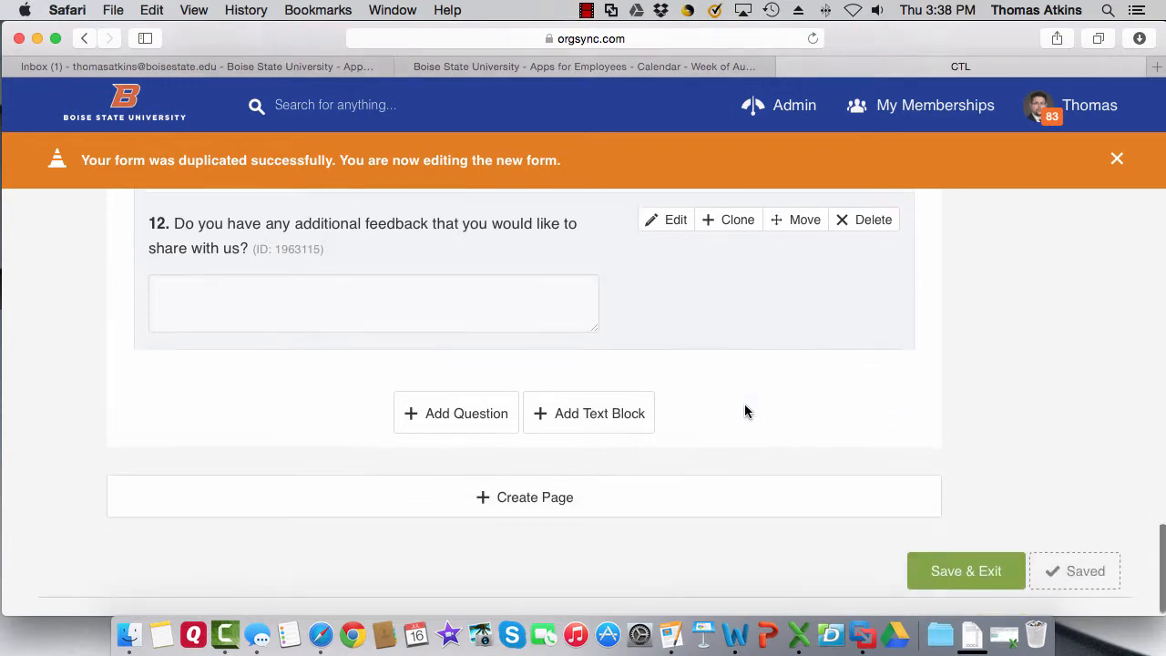
{"action": "scroll", "coordinate": [744, 410], "scroll_direction": "up", "scroll_amount": 20}
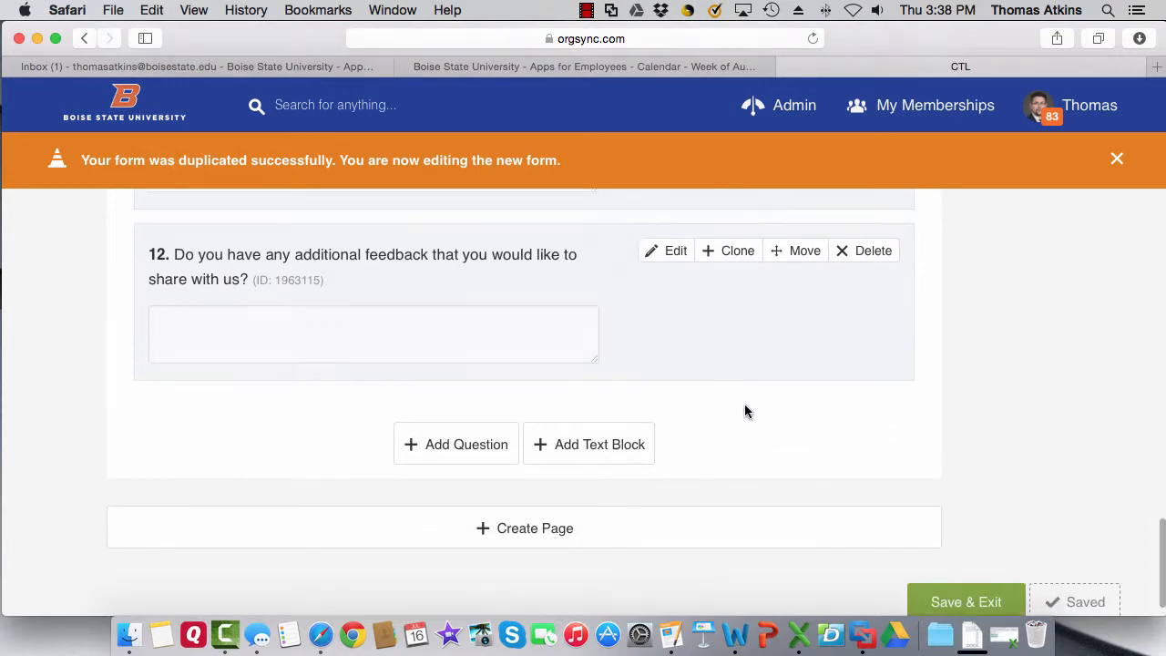
{"action": "scroll", "coordinate": [745, 412], "scroll_direction": "up", "scroll_amount": 15}
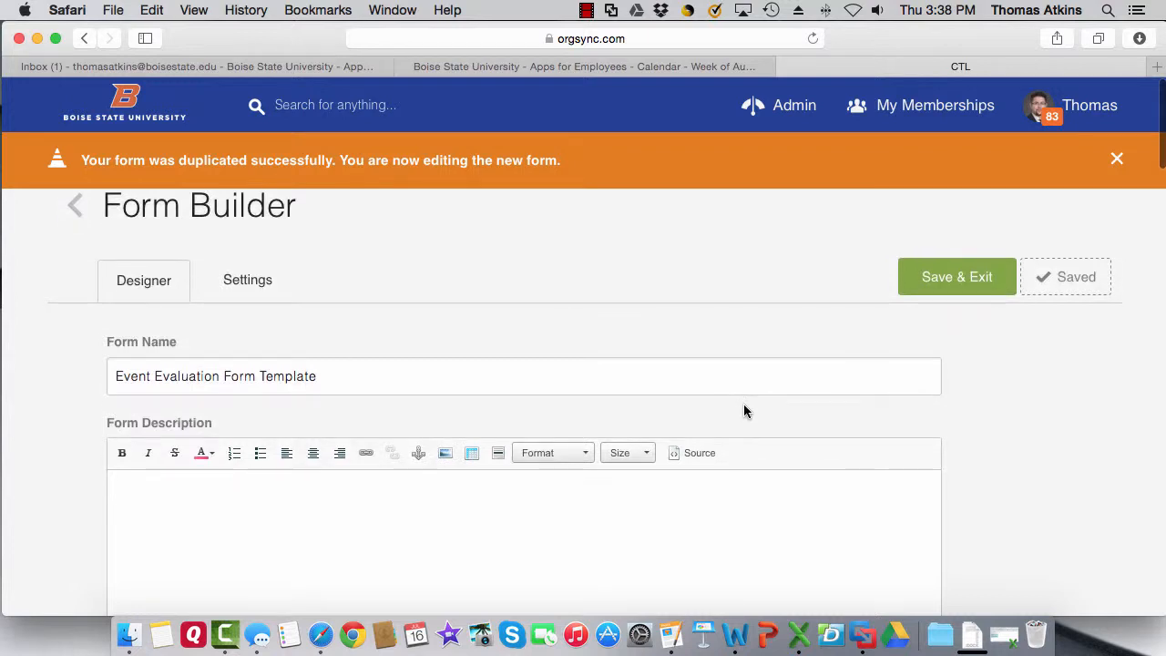
{"action": "scroll", "coordinate": [744, 411], "scroll_direction": "down", "scroll_amount": 10}
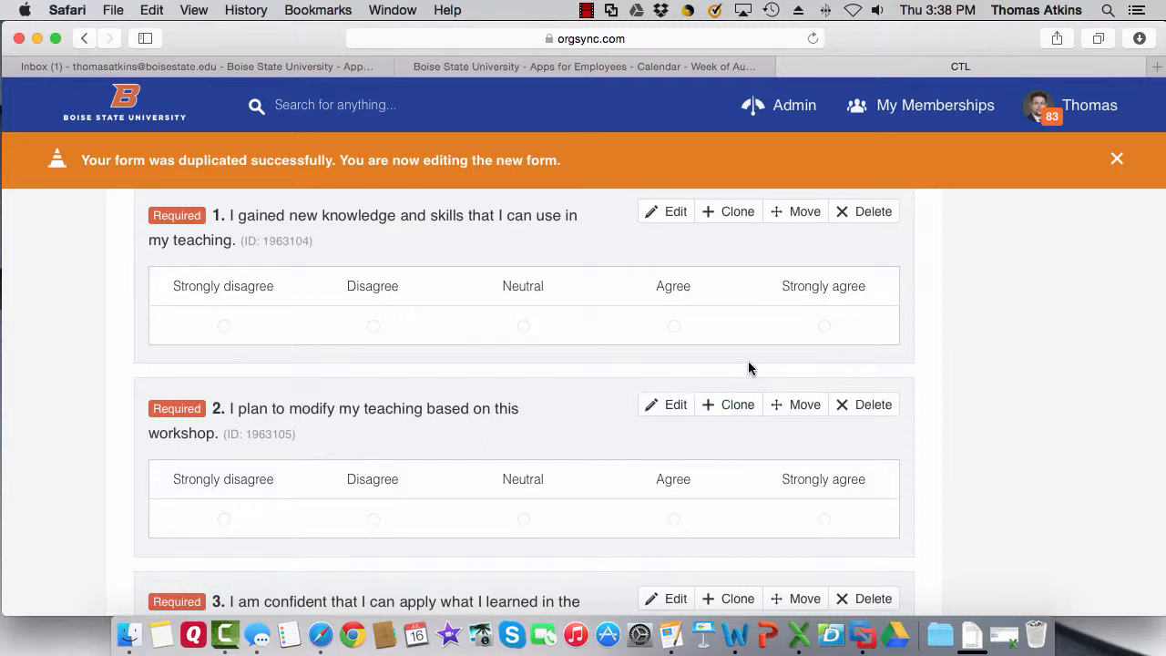
{"action": "scroll", "coordinate": [619, 401], "scroll_direction": "up", "scroll_amount": 10}
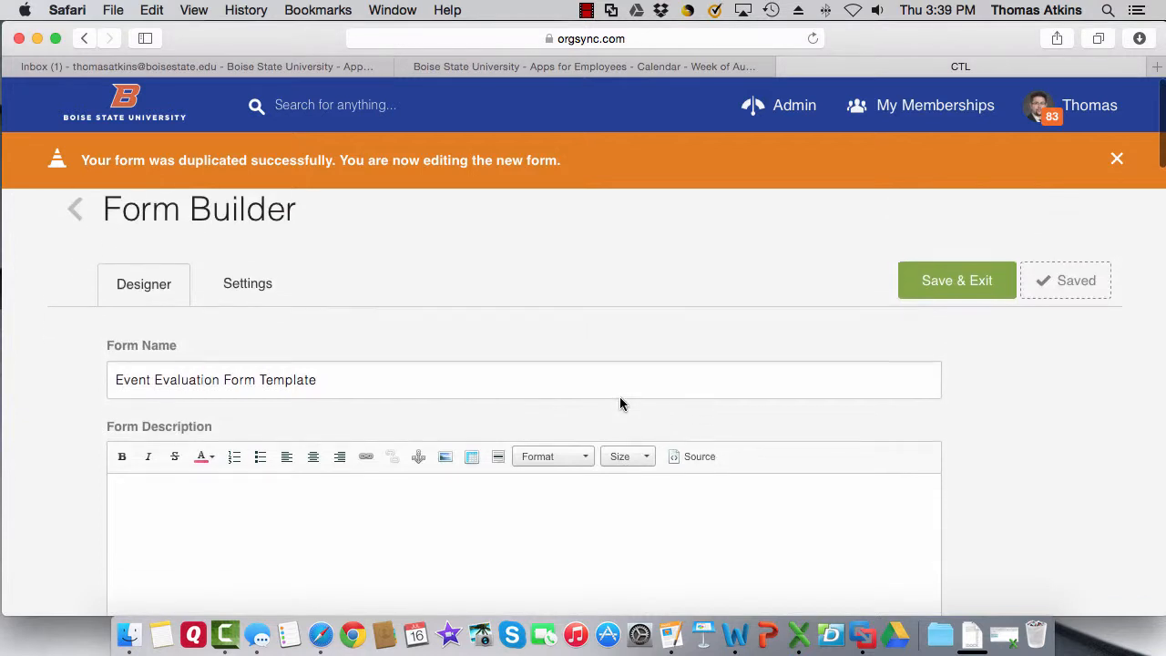
Step: Add a Phone Number question after the last question of the evaluation form, keeping its default text and options
{"action": "scroll", "coordinate": [619, 401], "scroll_direction": "down", "scroll_amount": 5}
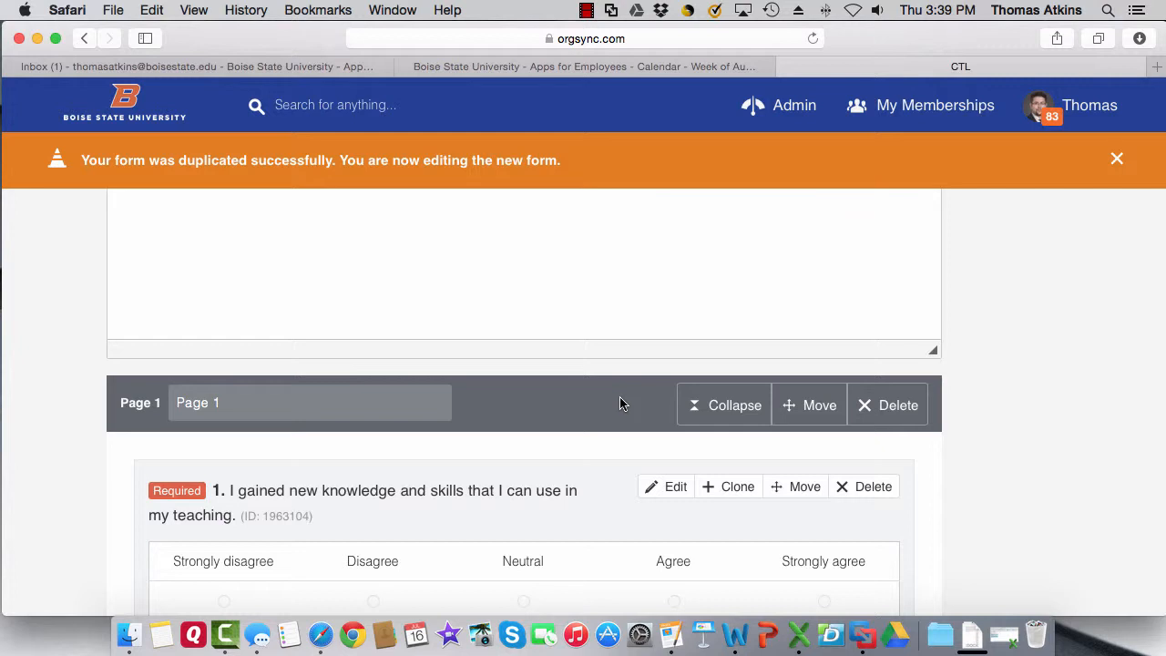
{"action": "scroll", "coordinate": [619, 403], "scroll_direction": "down", "scroll_amount": 20}
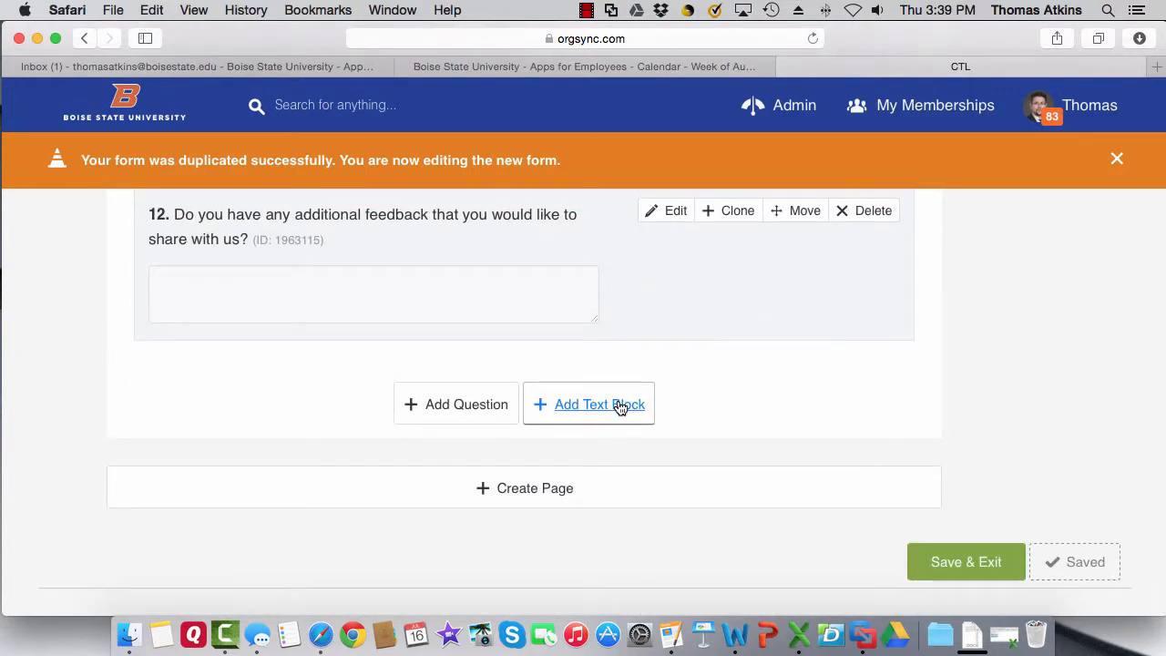
{"action": "left_click", "coordinate": [451, 406]}
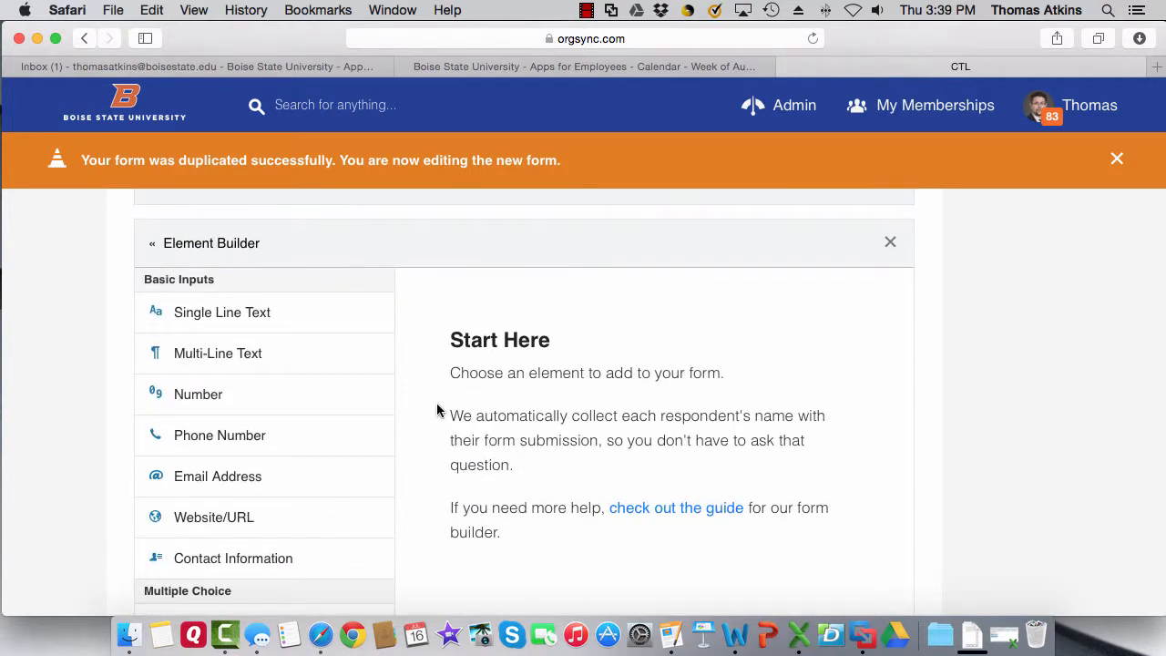
{"action": "scroll", "coordinate": [256, 361], "scroll_direction": "down", "scroll_amount": 1}
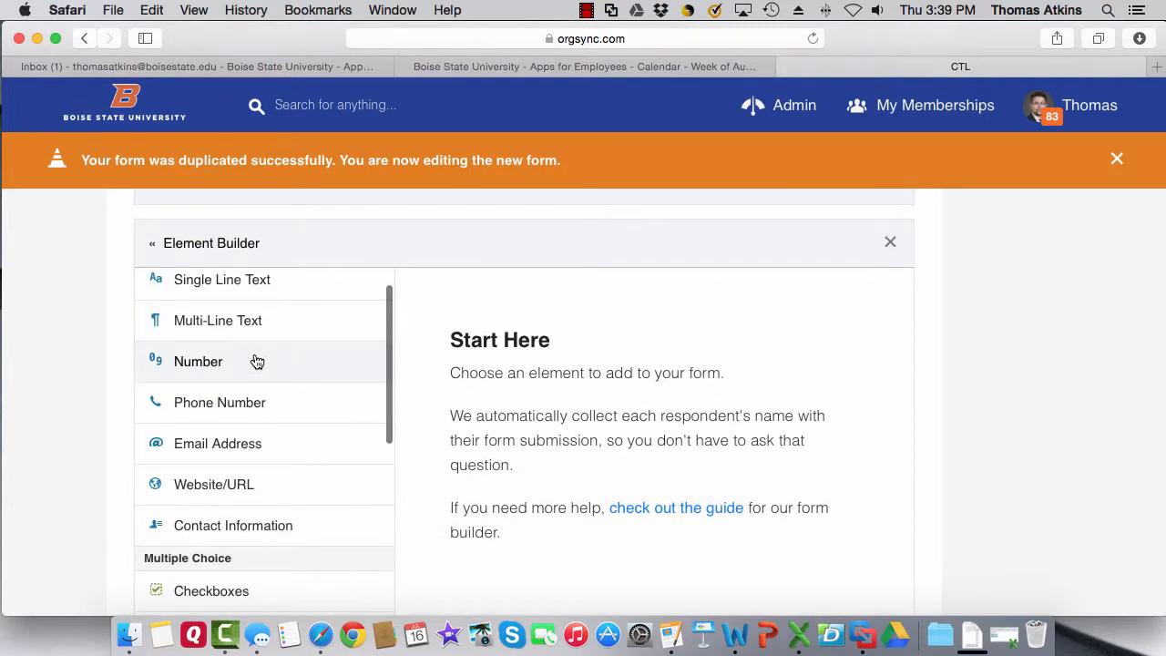
{"action": "scroll", "coordinate": [255, 357], "scroll_direction": "down", "scroll_amount": 2}
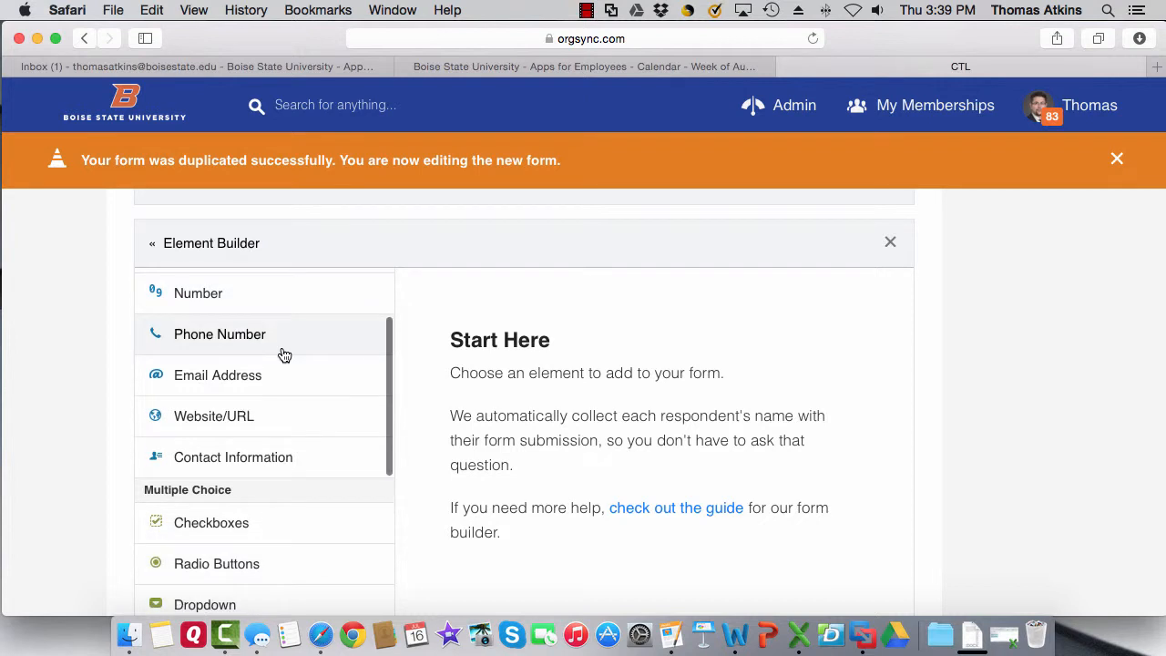
{"action": "scroll", "coordinate": [284, 355], "scroll_direction": "down", "scroll_amount": 2}
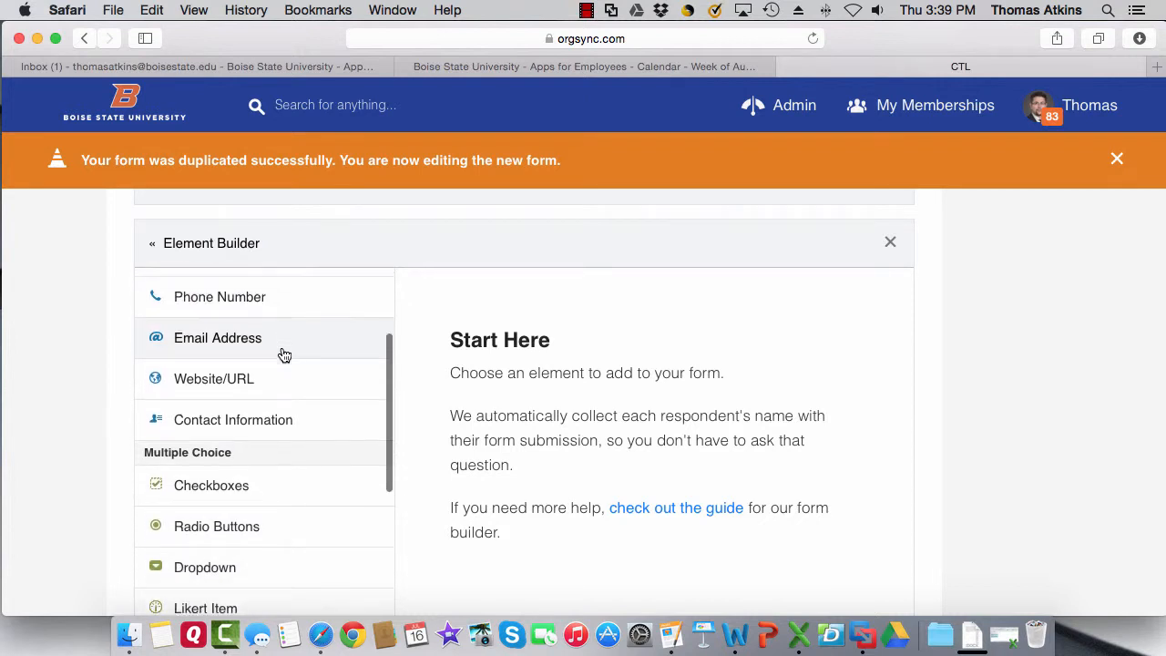
{"action": "scroll", "coordinate": [282, 354], "scroll_direction": "down", "scroll_amount": 2}
{"action": "scroll", "coordinate": [282, 354], "scroll_direction": "up", "scroll_amount": 2}
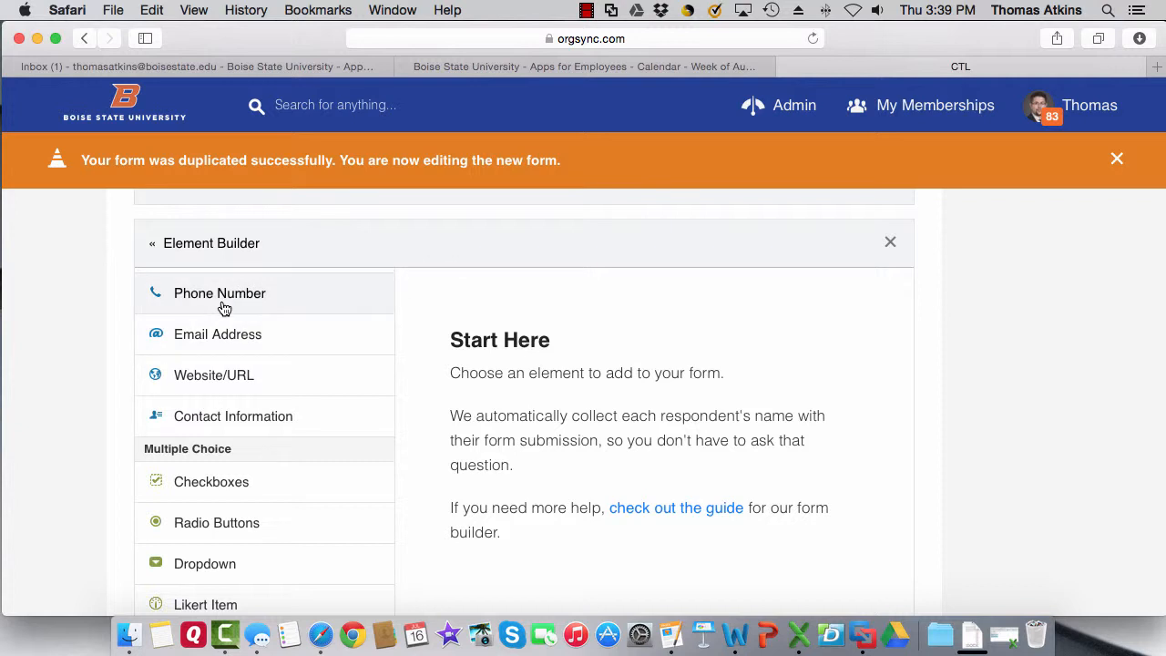
{"action": "left_click", "coordinate": [222, 302]}
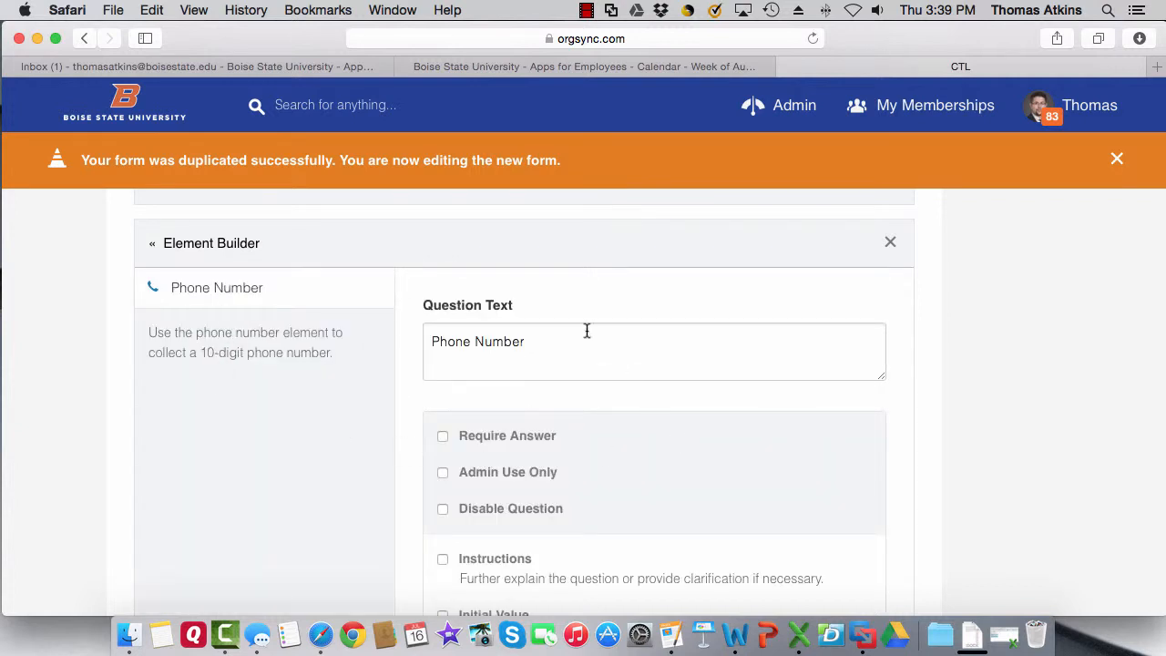
{"action": "scroll", "coordinate": [565, 344], "scroll_direction": "down", "scroll_amount": 5}
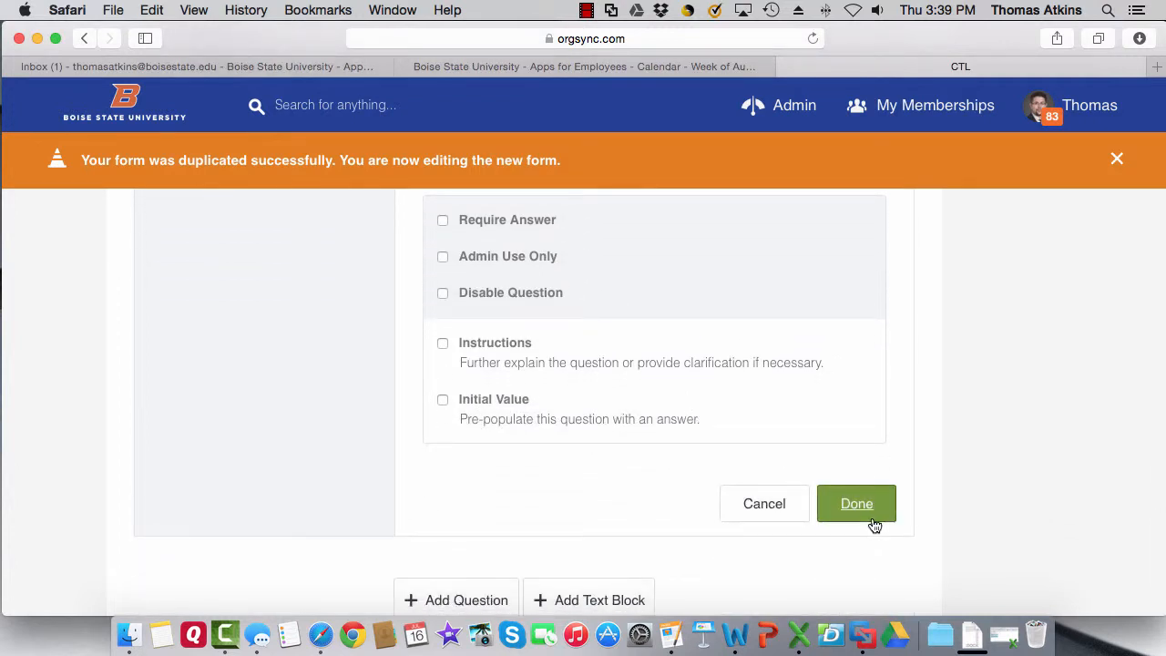
{"action": "left_click", "coordinate": [856, 507]}
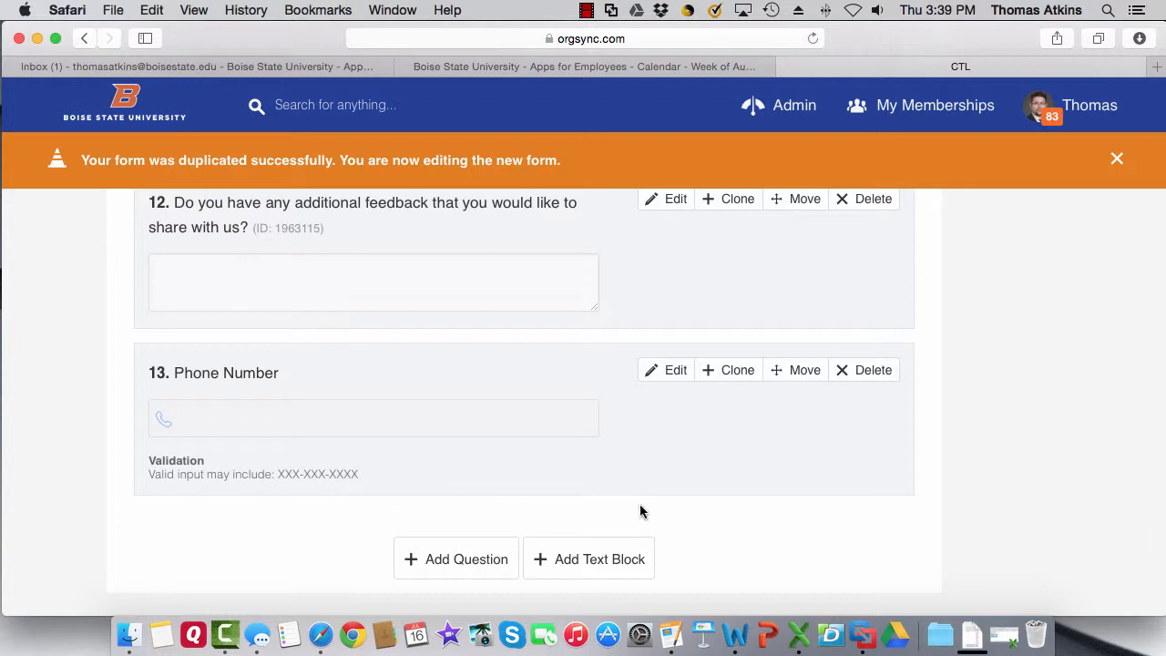
Step: Start another question below the Phone Number question and review the existing questions and the available element types
{"action": "scroll", "coordinate": [592, 508], "scroll_direction": "down", "scroll_amount": 2}
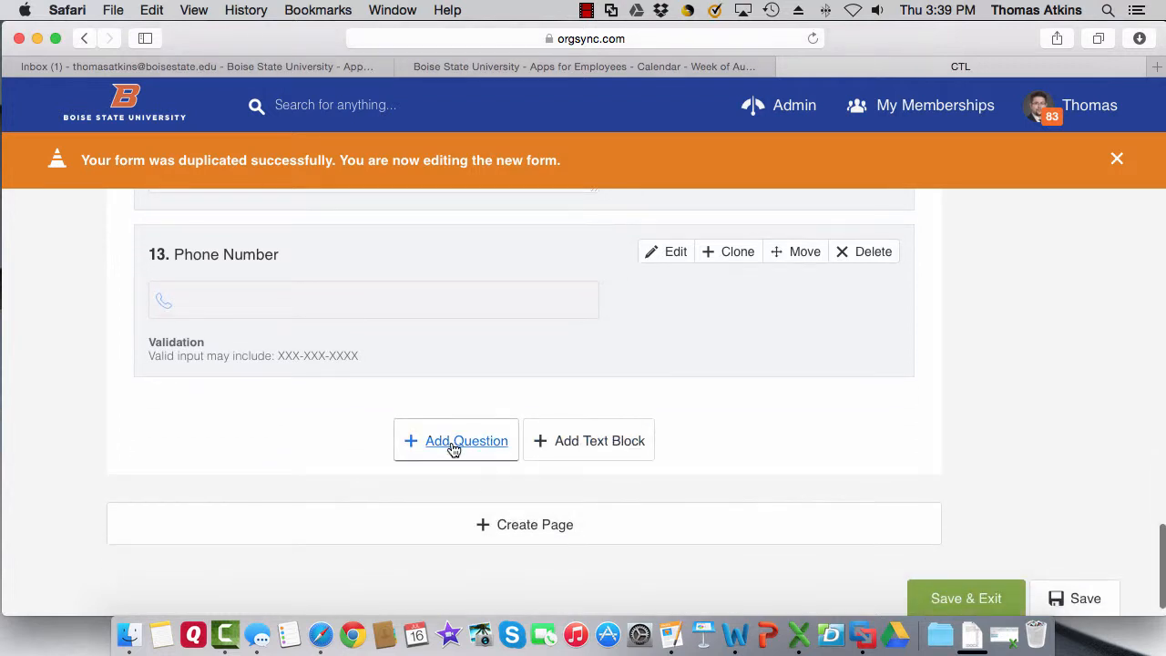
{"action": "left_click", "coordinate": [456, 447]}
{"action": "scroll", "coordinate": [502, 482], "scroll_direction": "up", "scroll_amount": 10}
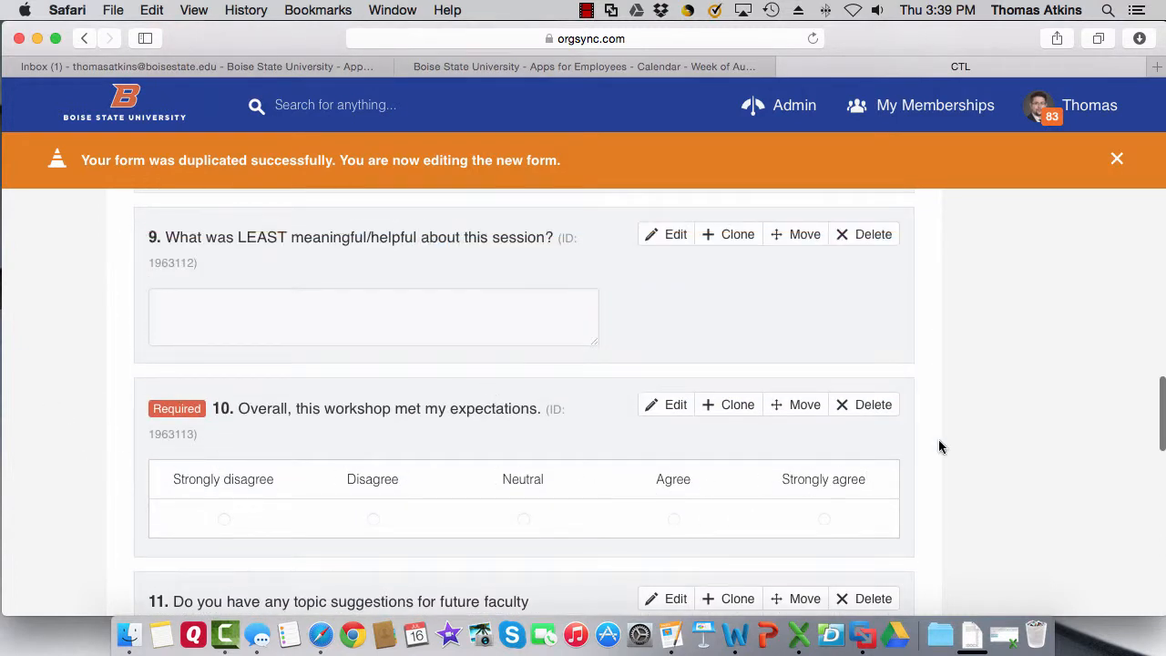
{"action": "scroll", "coordinate": [893, 456], "scroll_direction": "up", "scroll_amount": 4}
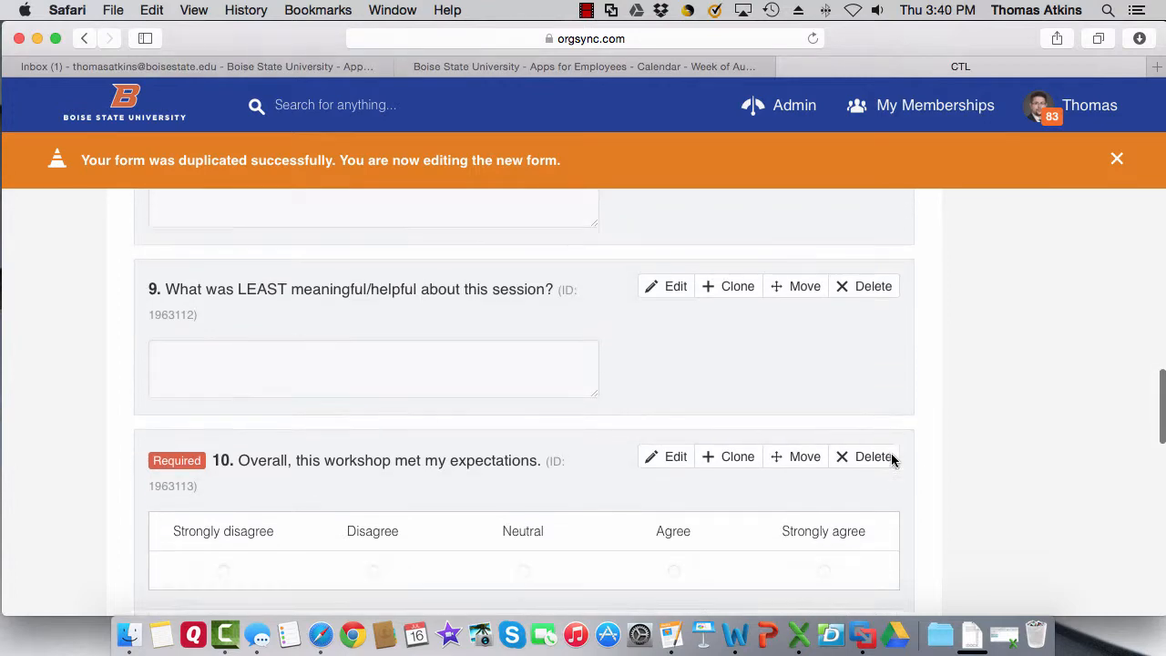
{"action": "scroll", "coordinate": [277, 333], "scroll_direction": "up", "scroll_amount": 10}
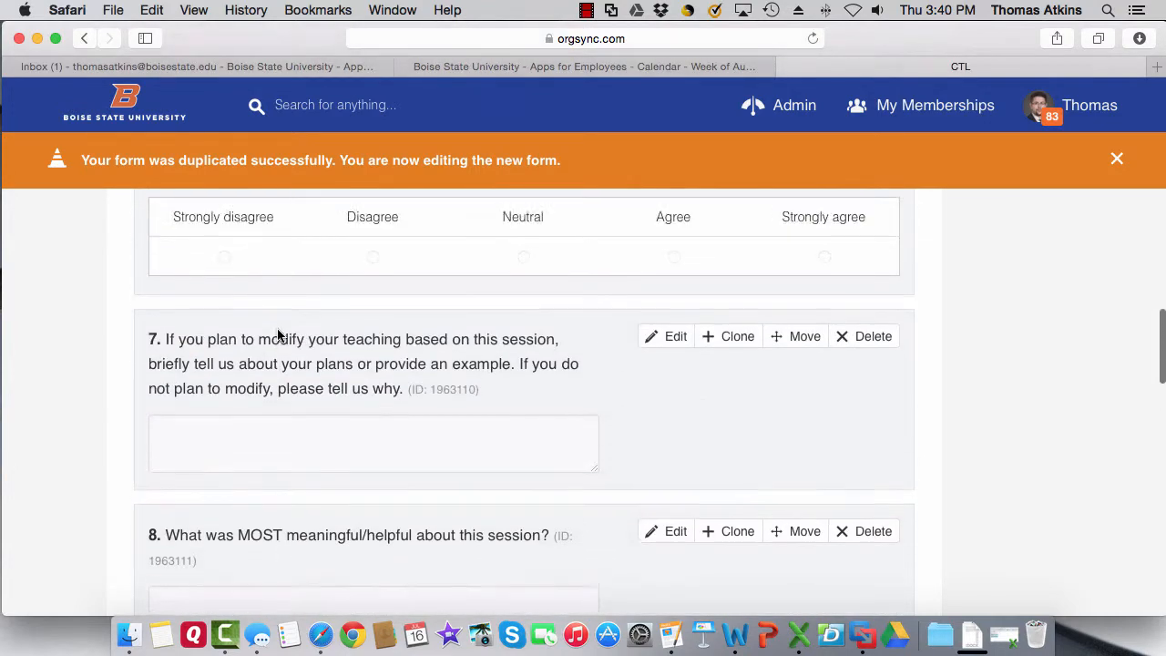
{"action": "scroll", "coordinate": [277, 336], "scroll_direction": "down", "scroll_amount": 15}
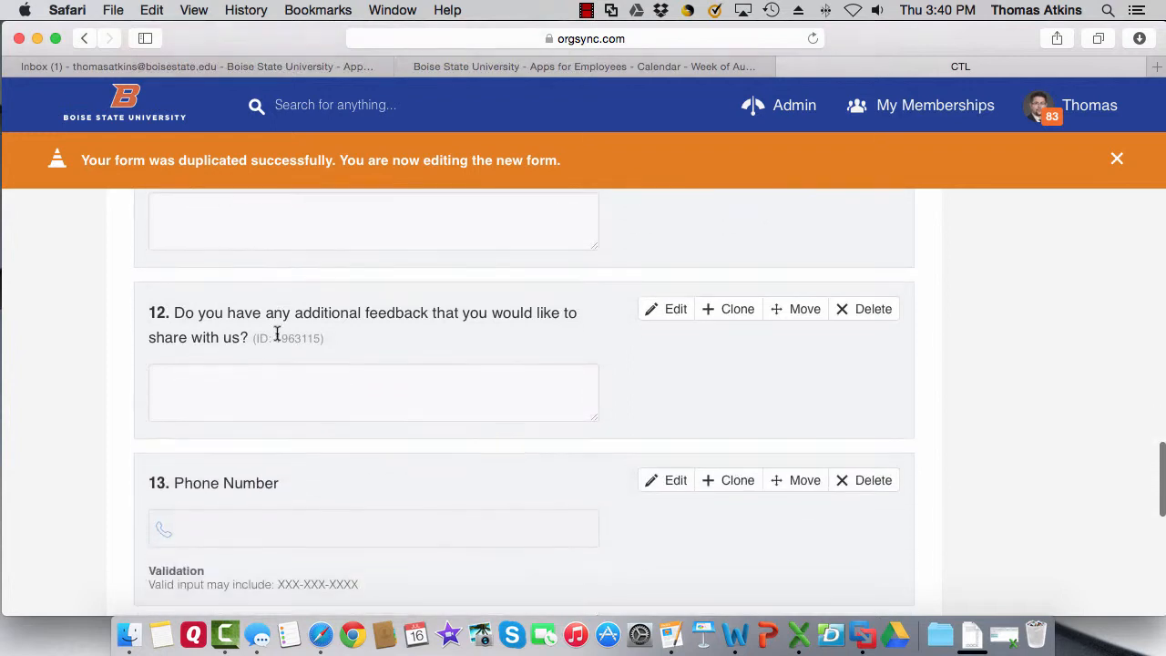
{"action": "scroll", "coordinate": [277, 341], "scroll_direction": "down", "scroll_amount": 2}
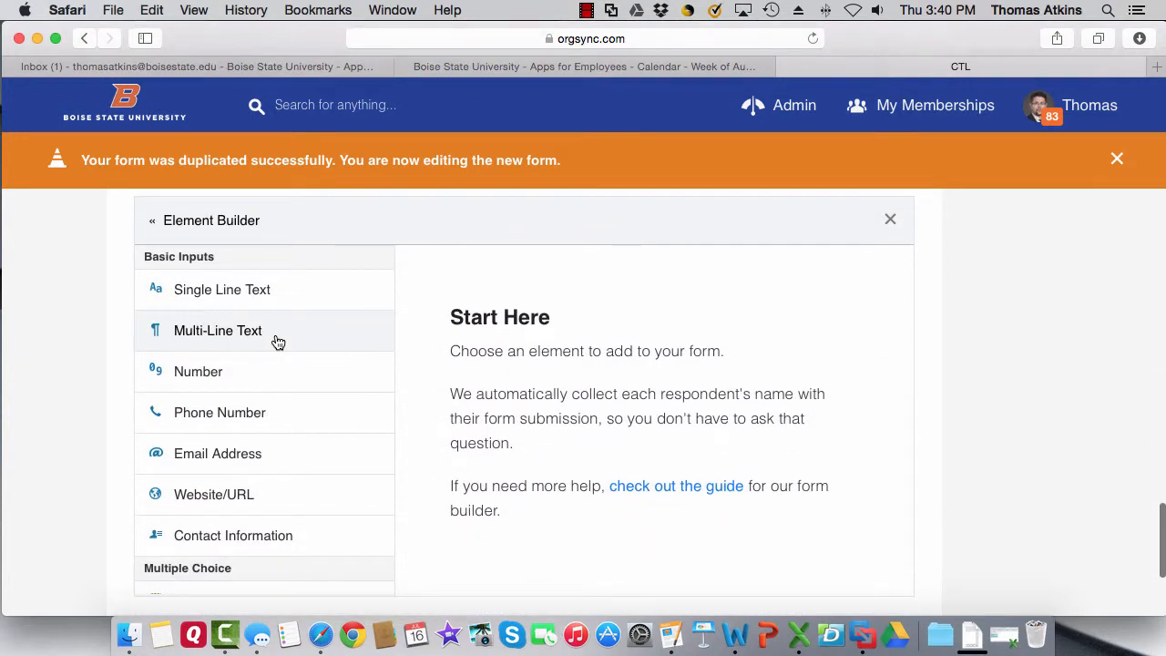
{"action": "scroll", "coordinate": [277, 341], "scroll_direction": "down", "scroll_amount": 3}
{"action": "scroll", "coordinate": [278, 343], "scroll_direction": "down", "scroll_amount": 5}
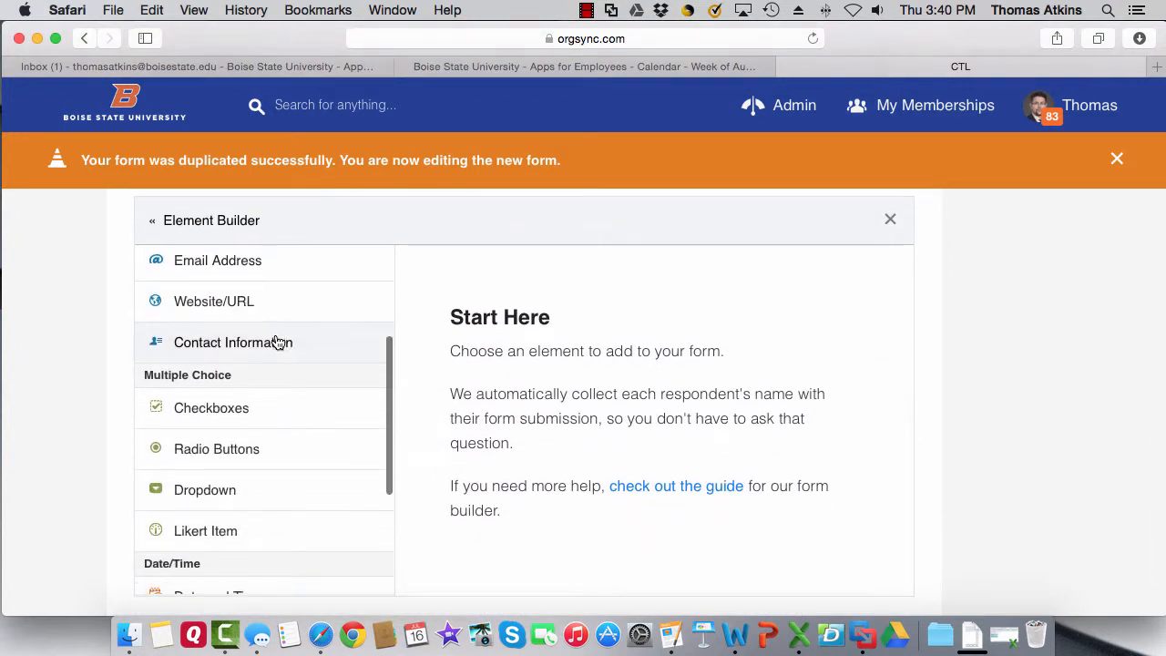
{"action": "scroll", "coordinate": [277, 343], "scroll_direction": "down", "scroll_amount": 3}
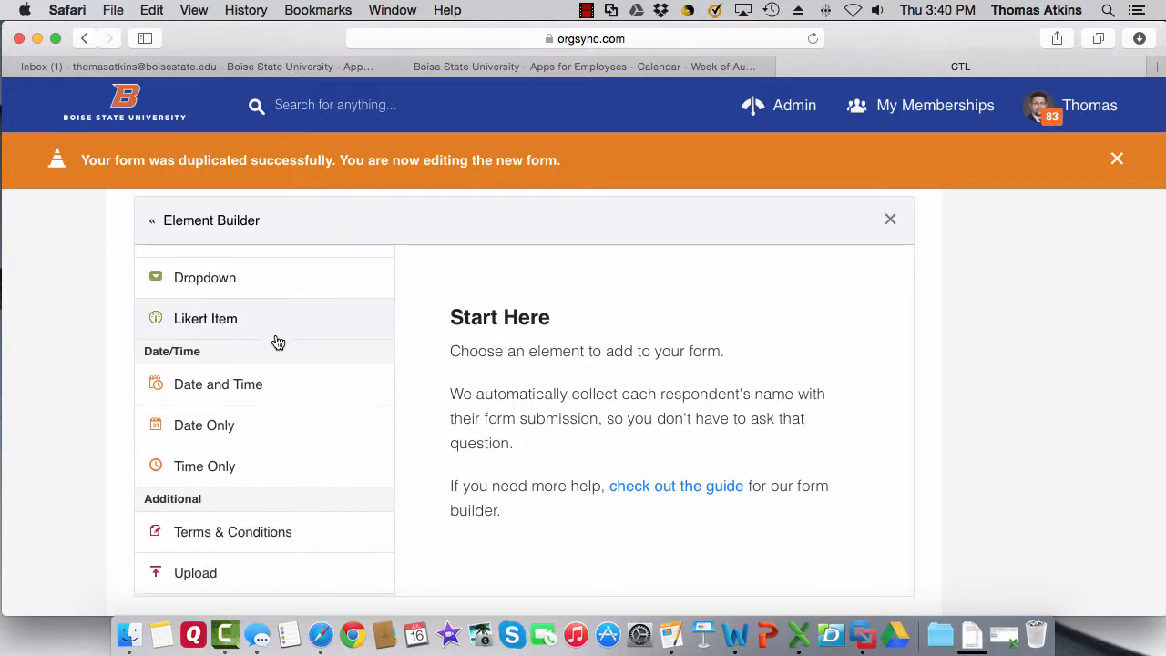
{"action": "scroll", "coordinate": [278, 343], "scroll_direction": "up", "scroll_amount": 3}
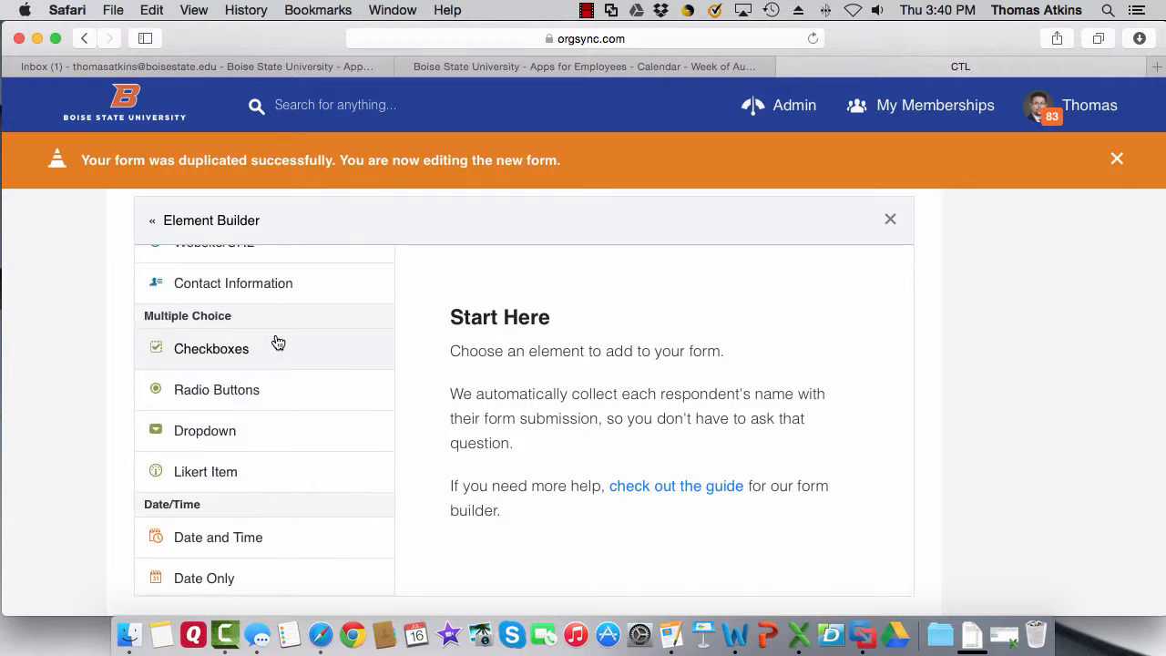
{"action": "scroll", "coordinate": [278, 342], "scroll_direction": "up", "scroll_amount": 2}
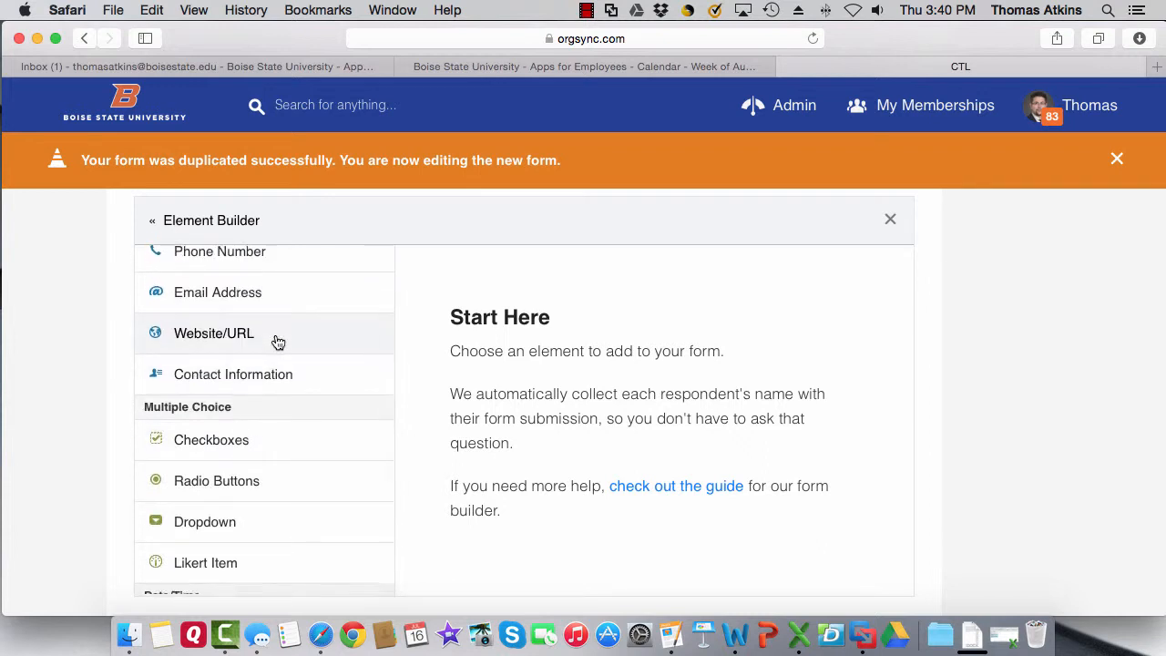
{"action": "scroll", "coordinate": [277, 343], "scroll_direction": "down", "scroll_amount": 1}
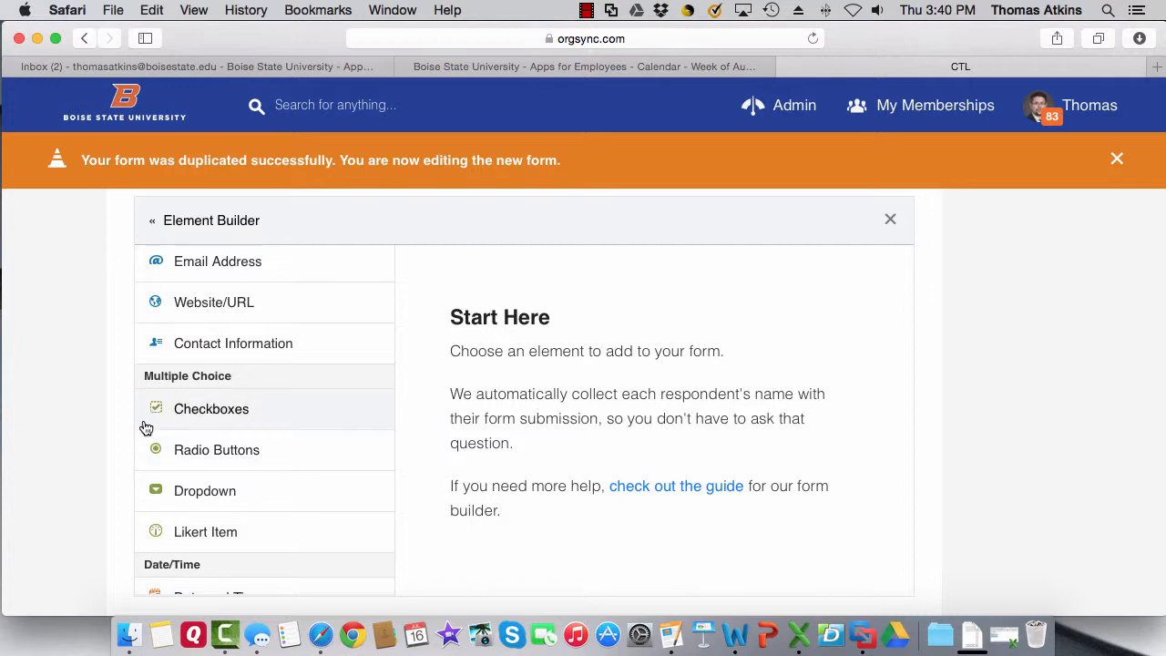
Step: Choose the Radio Buttons element for the new question and set its question text to "Multiple Choice"
{"action": "left_click", "coordinate": [214, 453]}
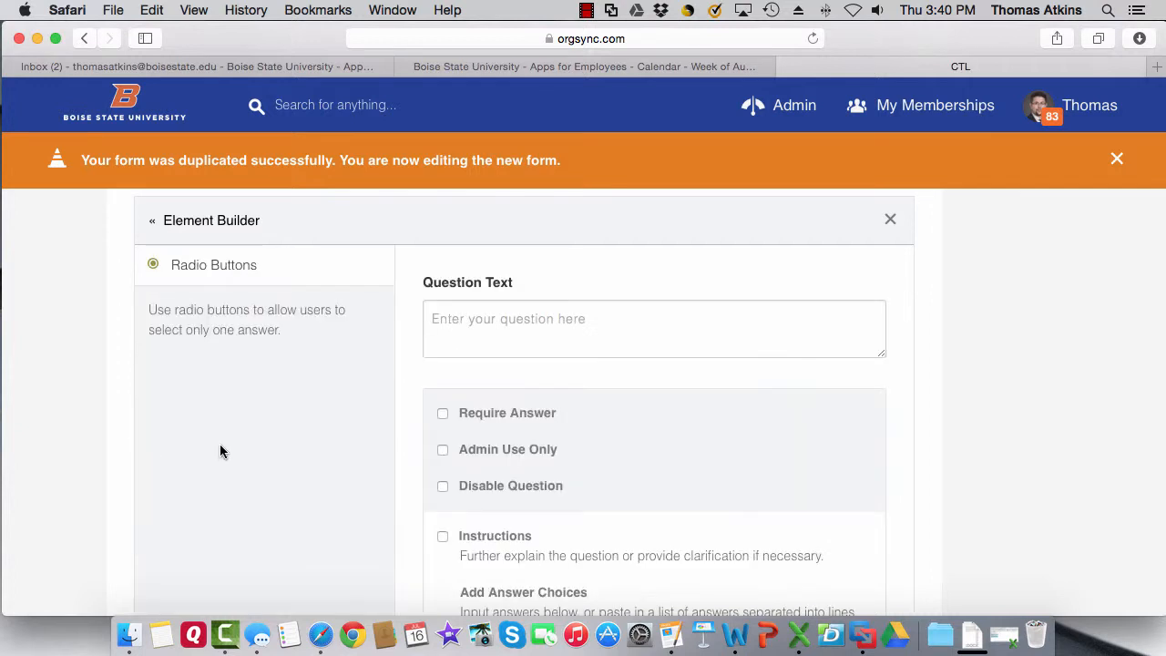
{"action": "left_click", "coordinate": [560, 335]}
{"action": "type", "text": "M"}
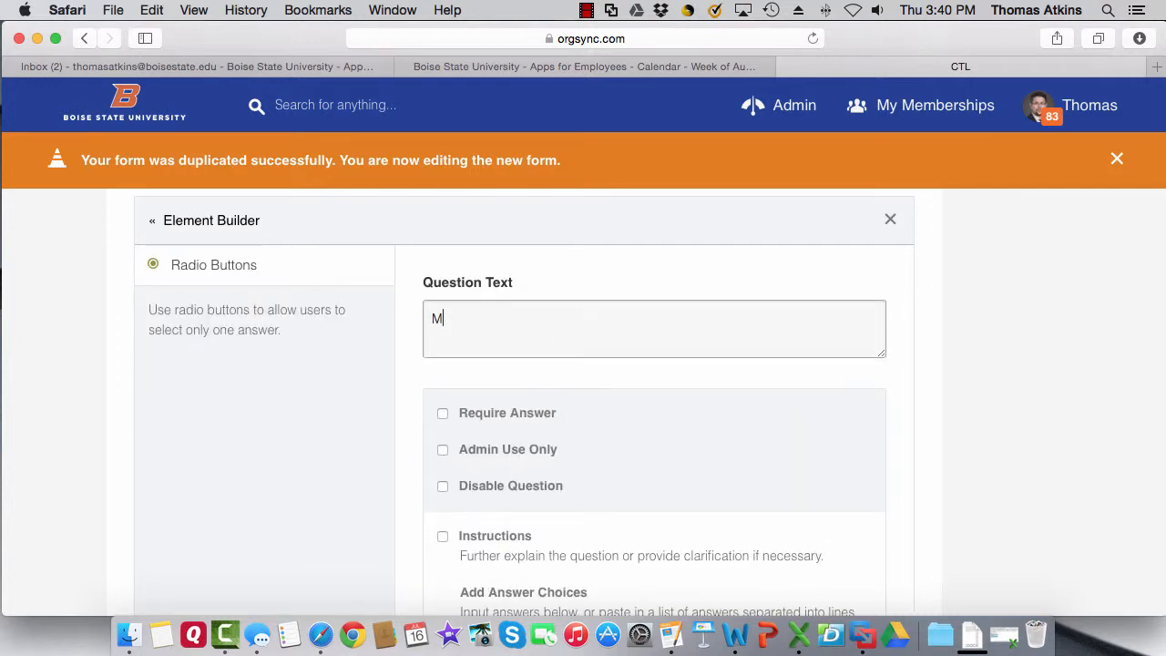
{"action": "type", "text": "ultiple Choice"}
Step: Give the Multiple Choice question the answer choices "option 1", "option 2" and "option 3" and finish the element
{"action": "scroll", "coordinate": [524, 401], "scroll_direction": "down", "scroll_amount": 5}
{"action": "scroll", "coordinate": [524, 401], "scroll_direction": "up", "scroll_amount": 2}
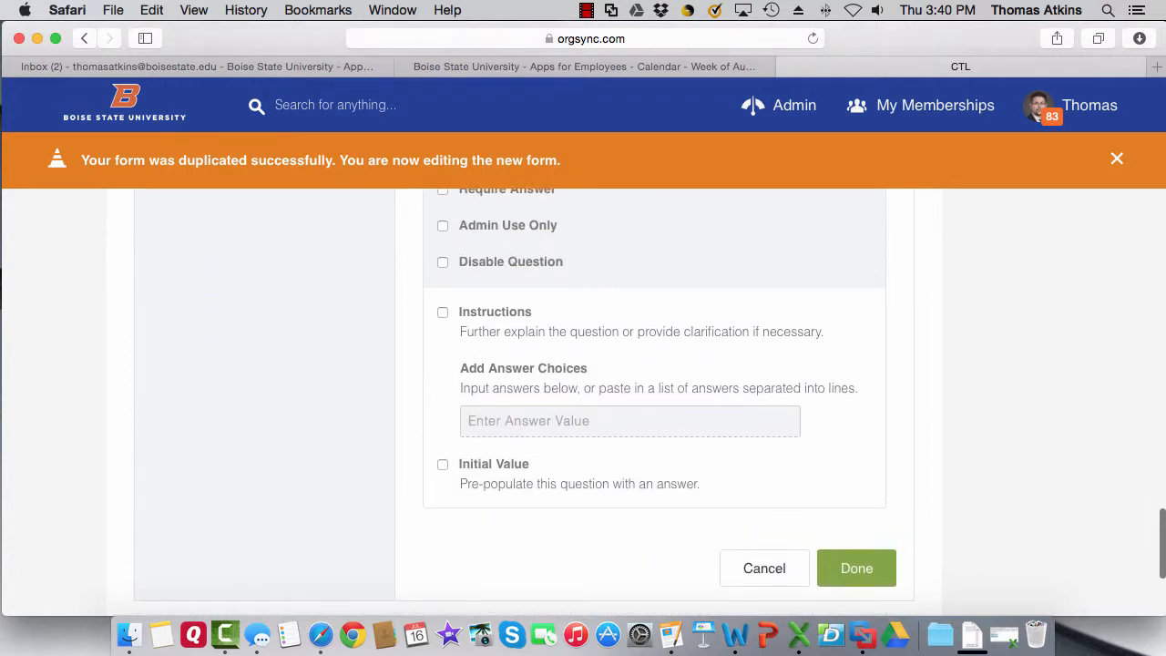
{"action": "left_click", "coordinate": [575, 409]}
{"action": "type", "text": "option "}
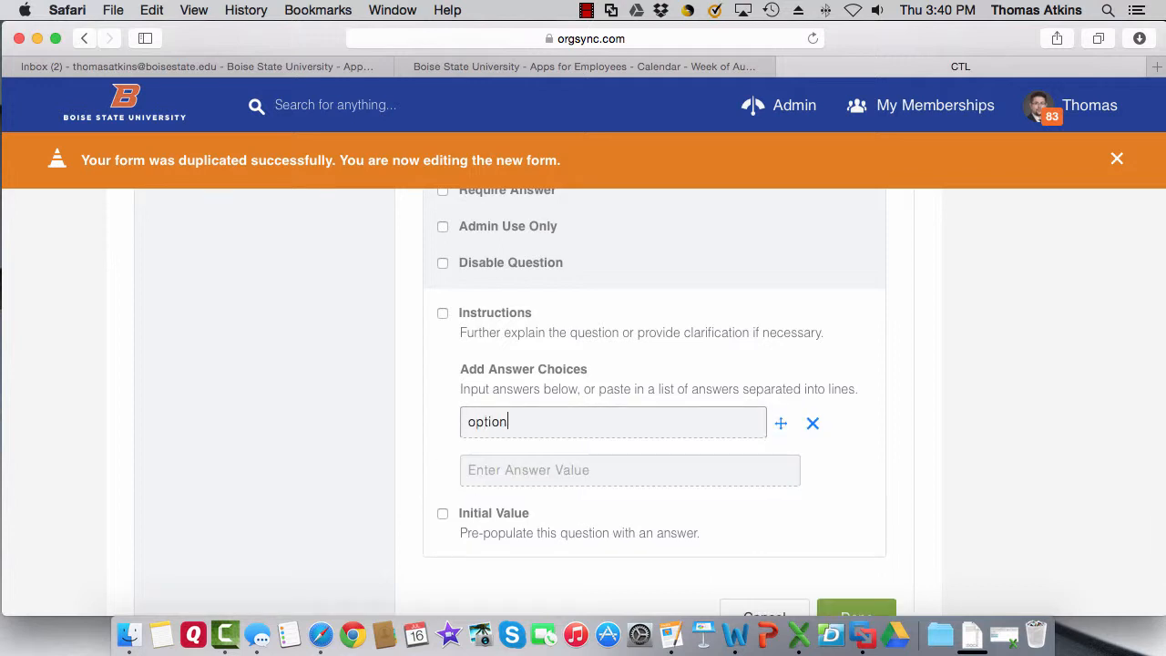
{"action": "type", "text": "1"}
{"action": "key", "text": "Tab"}
{"action": "type", "text": "option"}
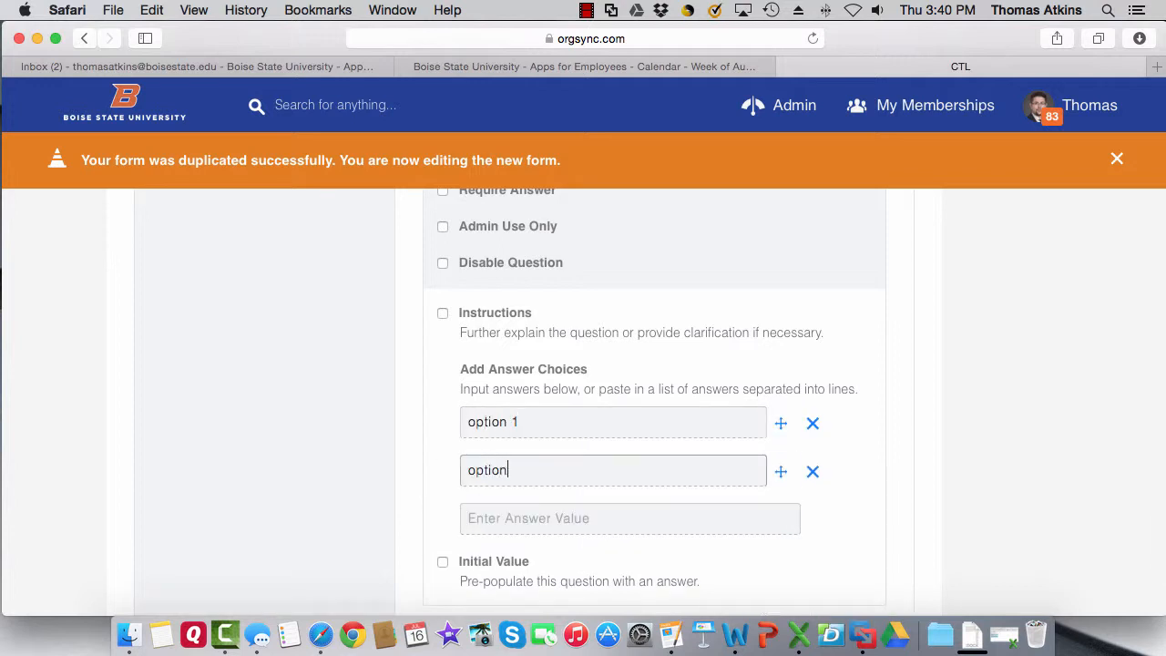
{"action": "type", "text": " 2"}
{"action": "key", "text": "Tab"}
{"action": "type", "text": "o"}
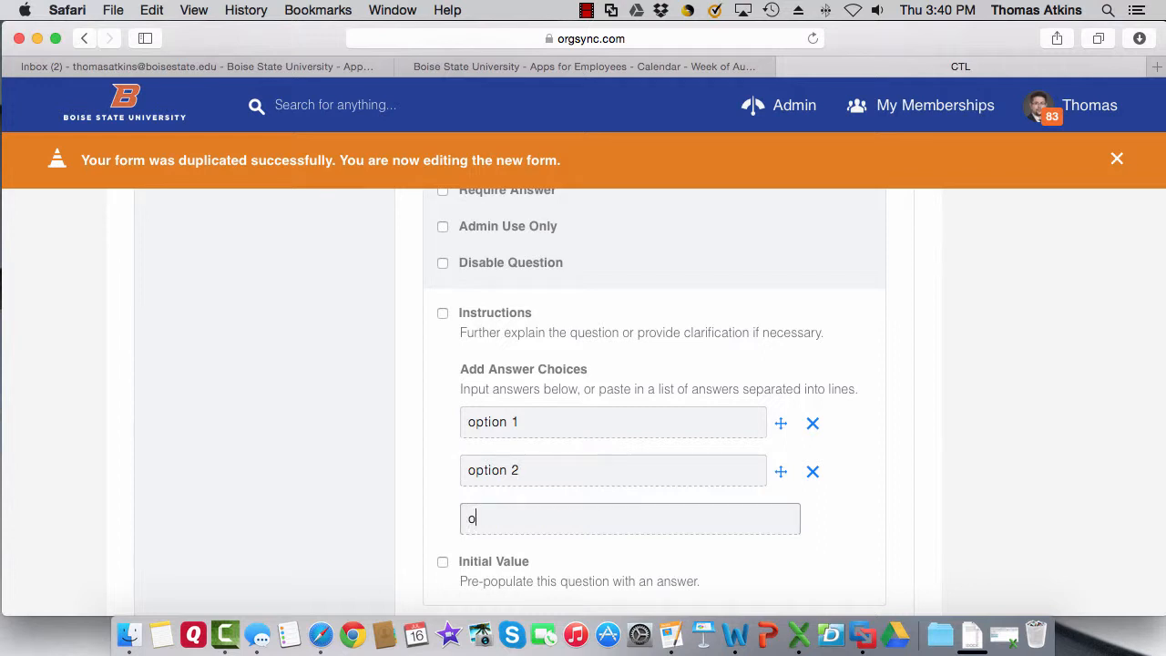
{"action": "type", "text": "ption "}
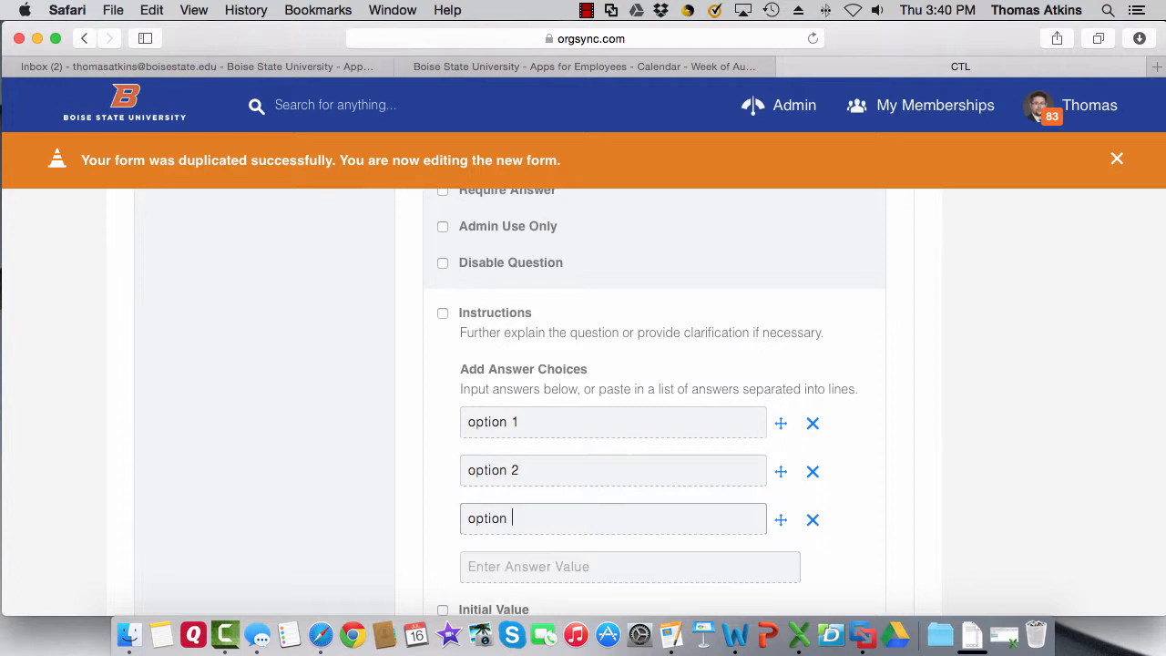
{"action": "type", "text": "3"}
{"action": "scroll", "coordinate": [664, 469], "scroll_direction": "down", "scroll_amount": 4}
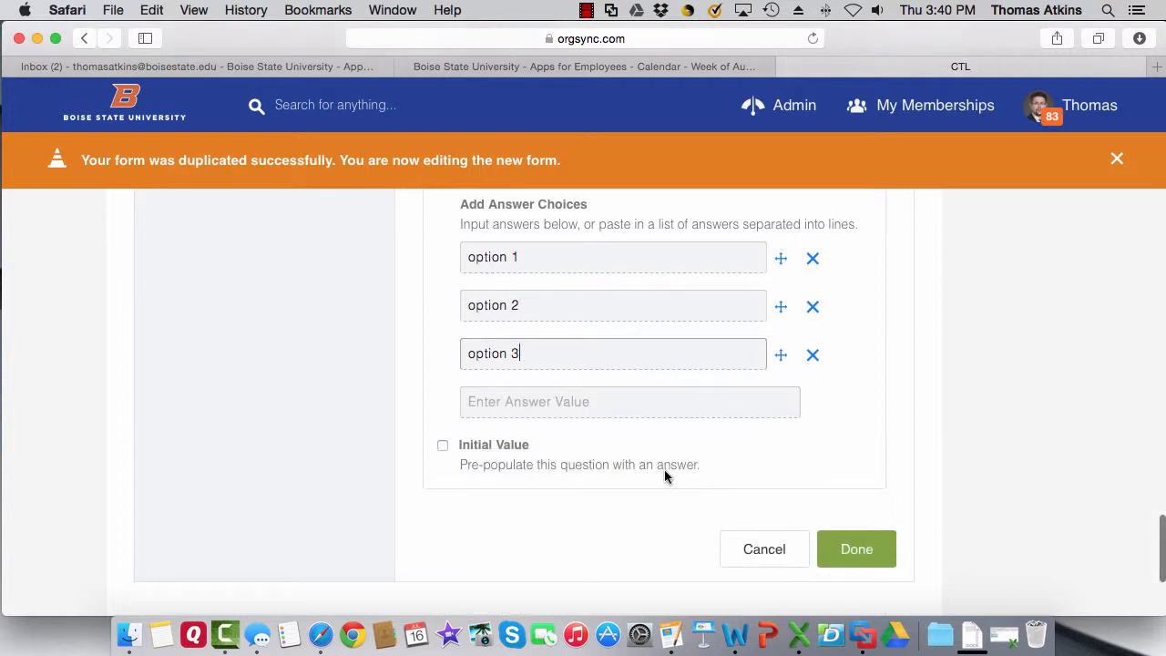
{"action": "left_click", "coordinate": [856, 549]}
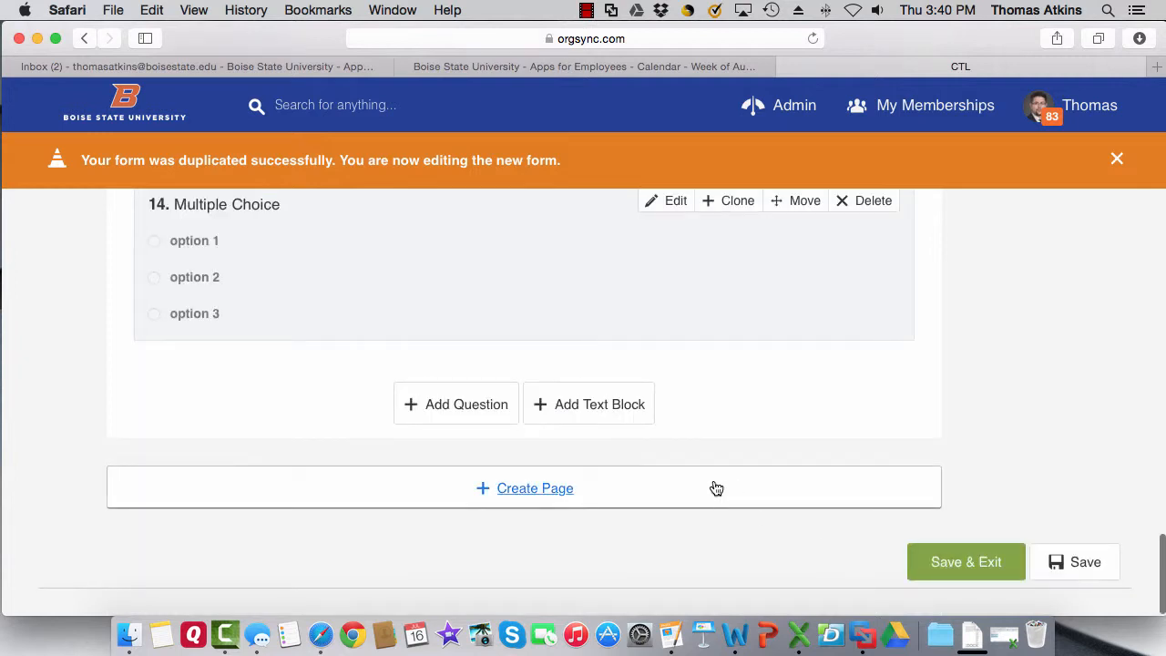
Step: Check the new Multiple Choice question, save and exit the form, and look over the Event Forms list
{"action": "scroll", "coordinate": [712, 479], "scroll_direction": "up", "scroll_amount": 2}
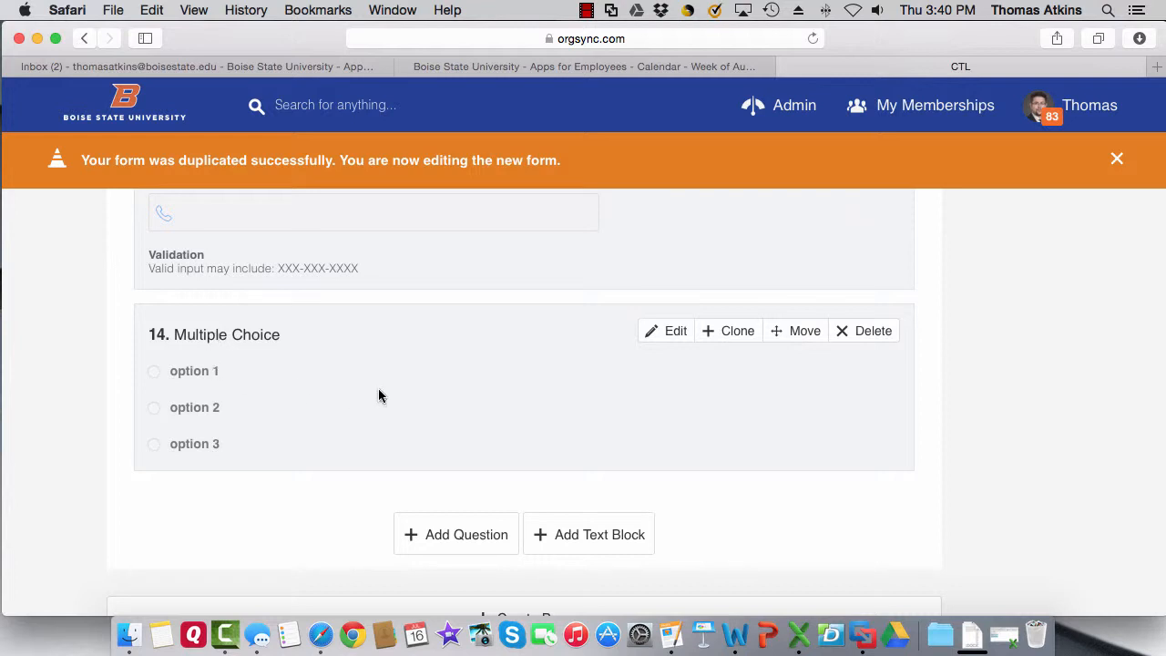
{"action": "scroll", "coordinate": [378, 396], "scroll_direction": "down", "scroll_amount": 3}
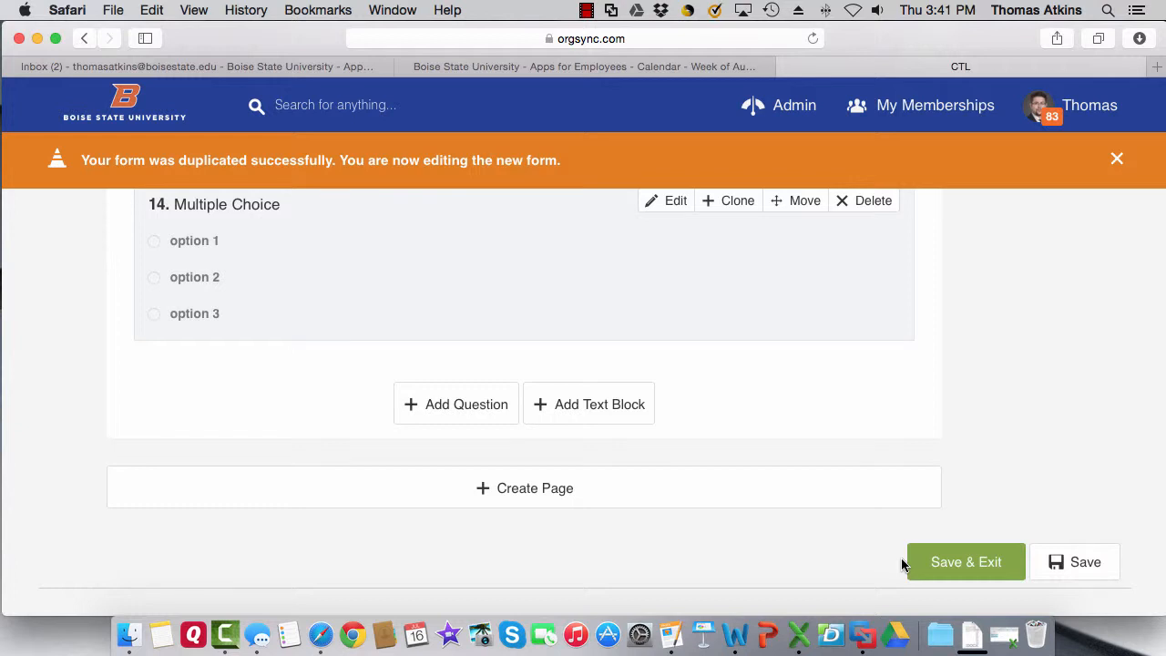
{"action": "left_click", "coordinate": [946, 562]}
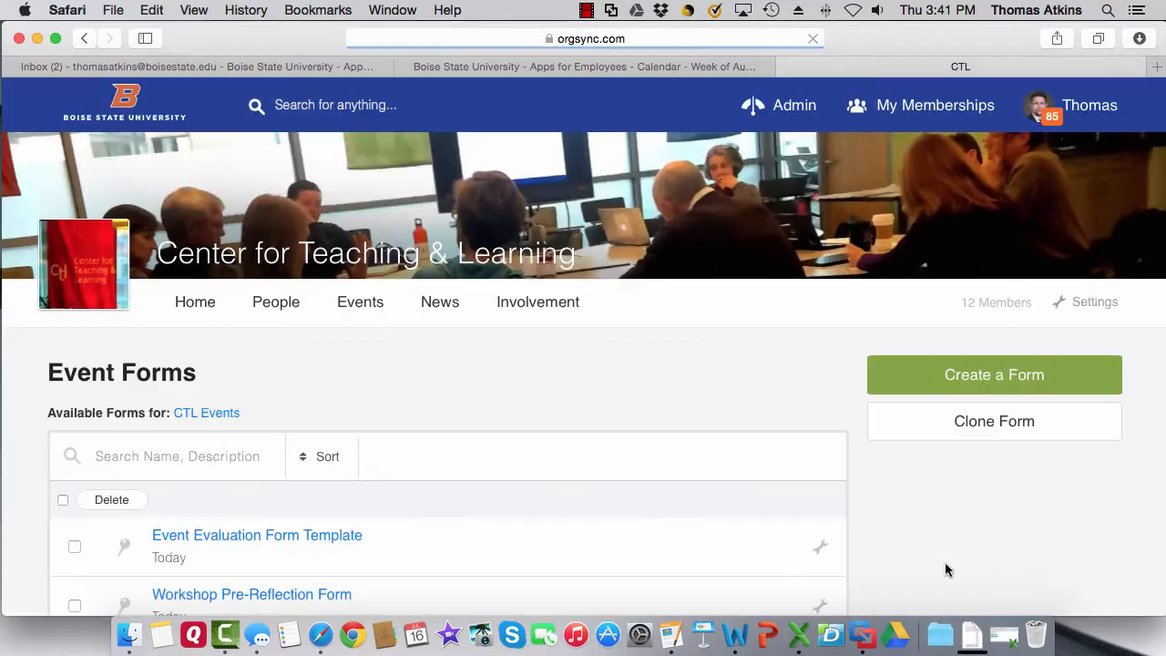
{"action": "scroll", "coordinate": [824, 493], "scroll_direction": "down", "scroll_amount": 6}
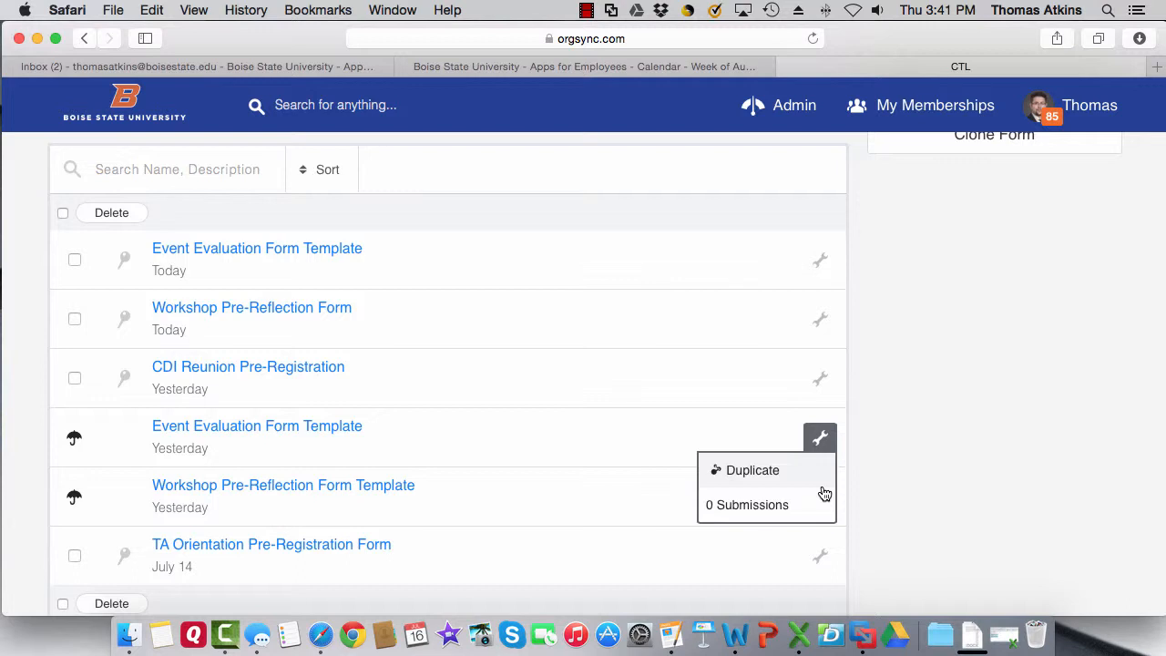
{"action": "scroll", "coordinate": [164, 250], "scroll_direction": "down", "scroll_amount": 1}
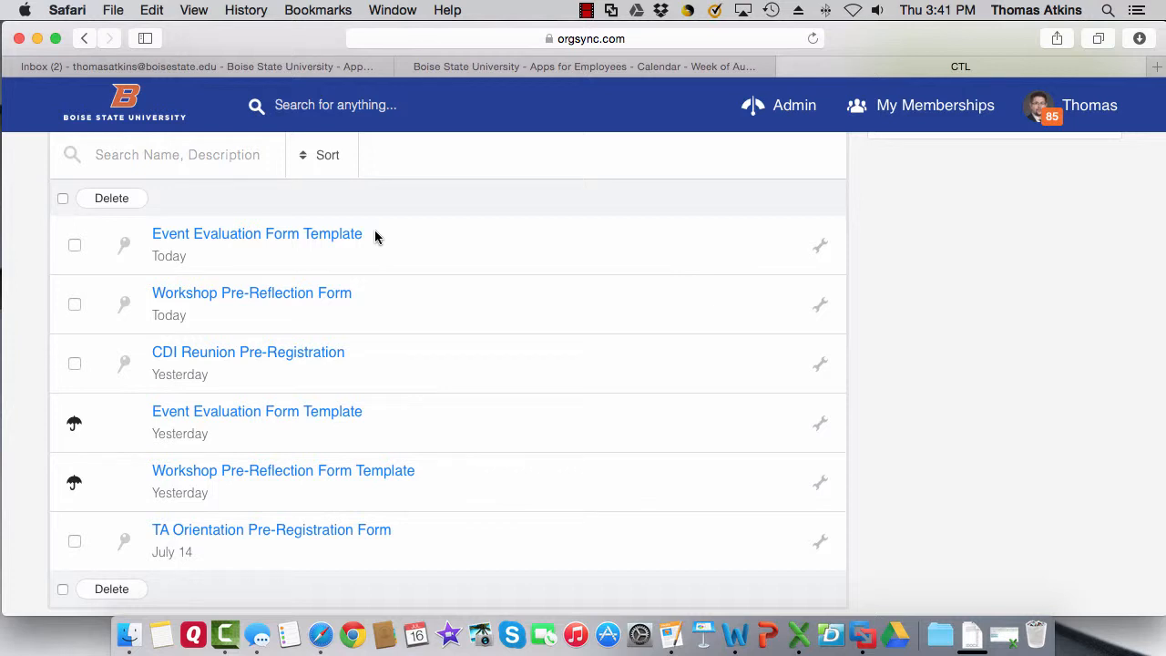
Step: Rename the newest Event Evaluation Form Template as "Non umbrella event form - post event", then save and exit the form
{"action": "left_click", "coordinate": [817, 246]}
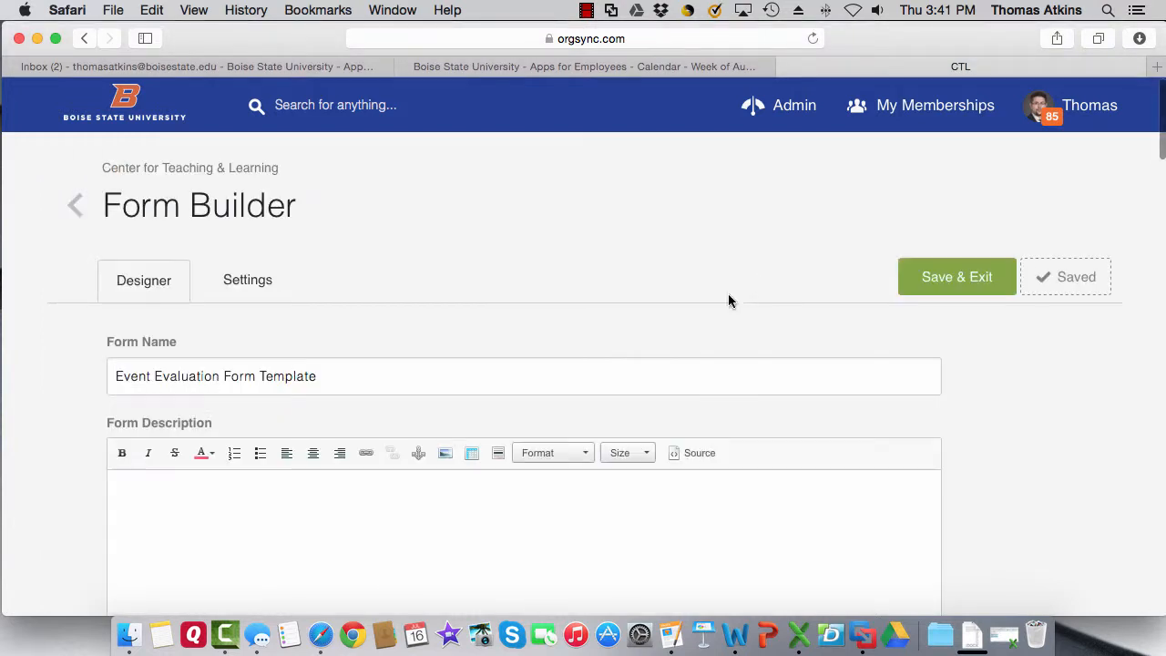
{"action": "key", "text": "super+a"}
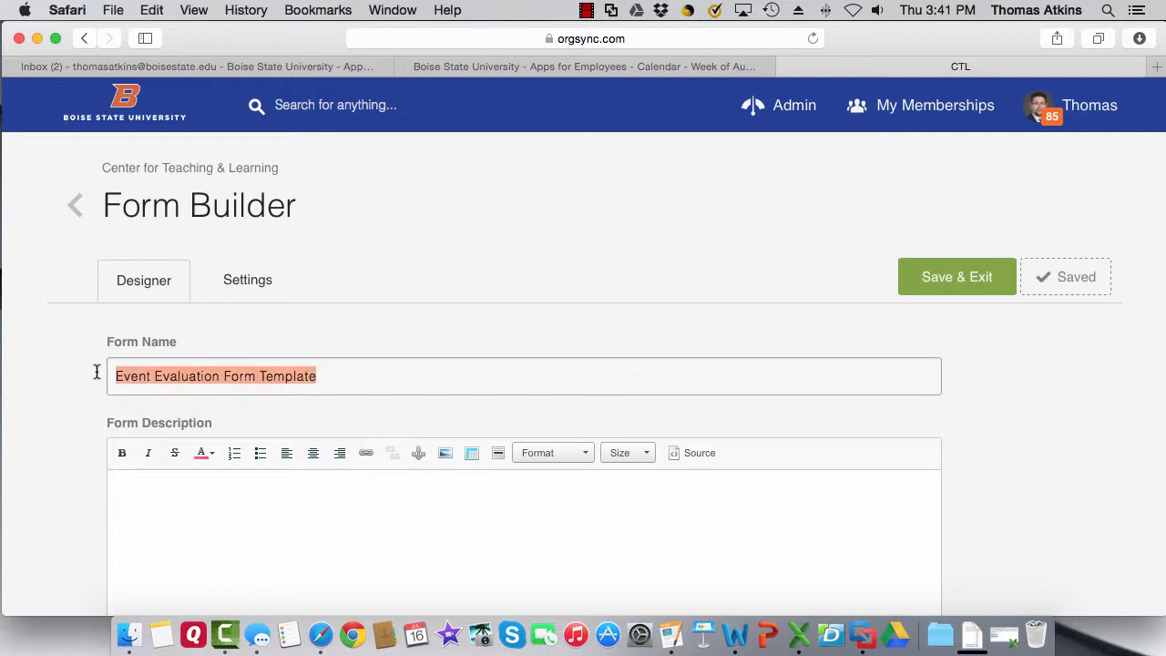
{"action": "type", "text": "Non "}
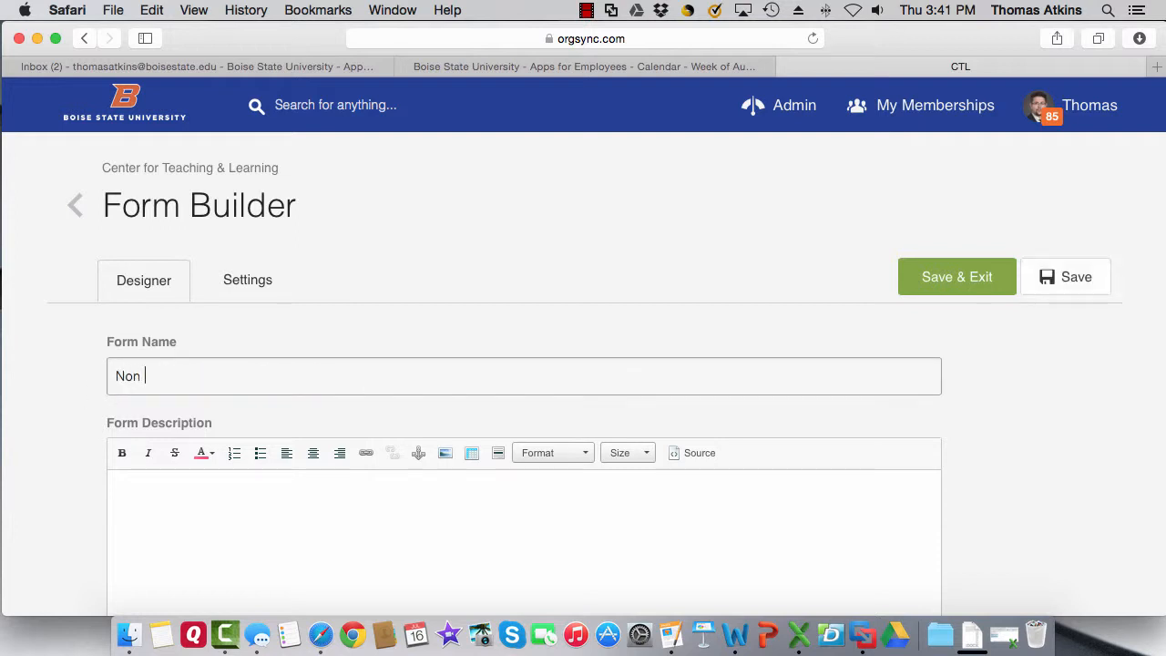
{"action": "type", "text": "umbrella event form"}
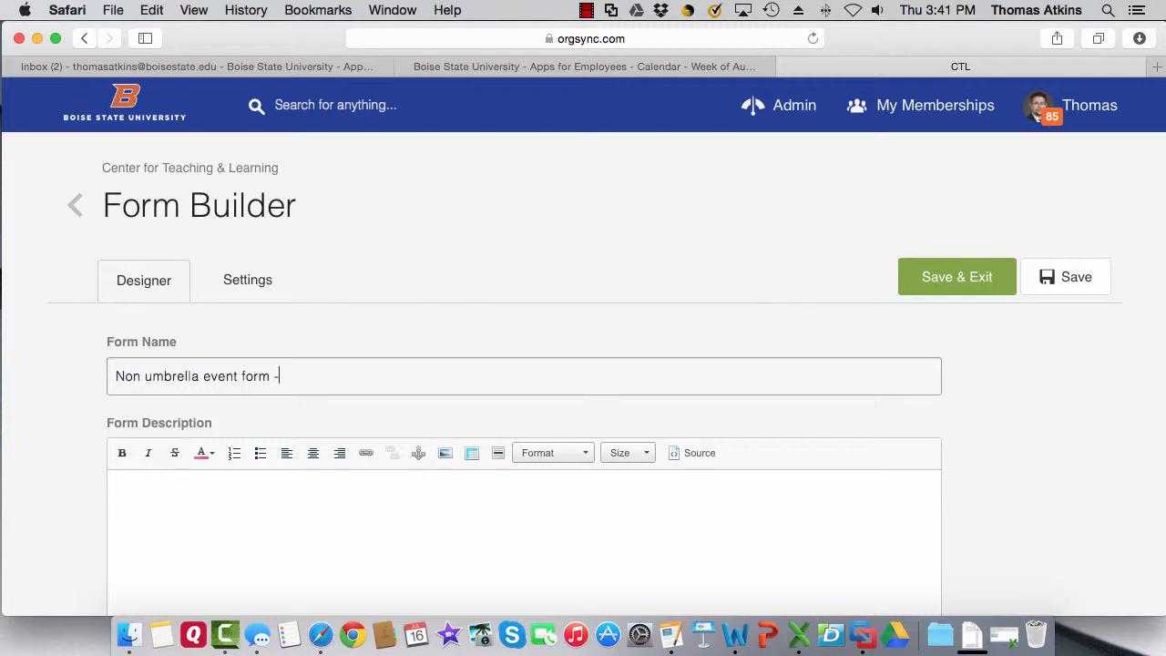
{"action": "type", "text": " - post event"}
{"action": "left_click", "coordinate": [956, 278]}
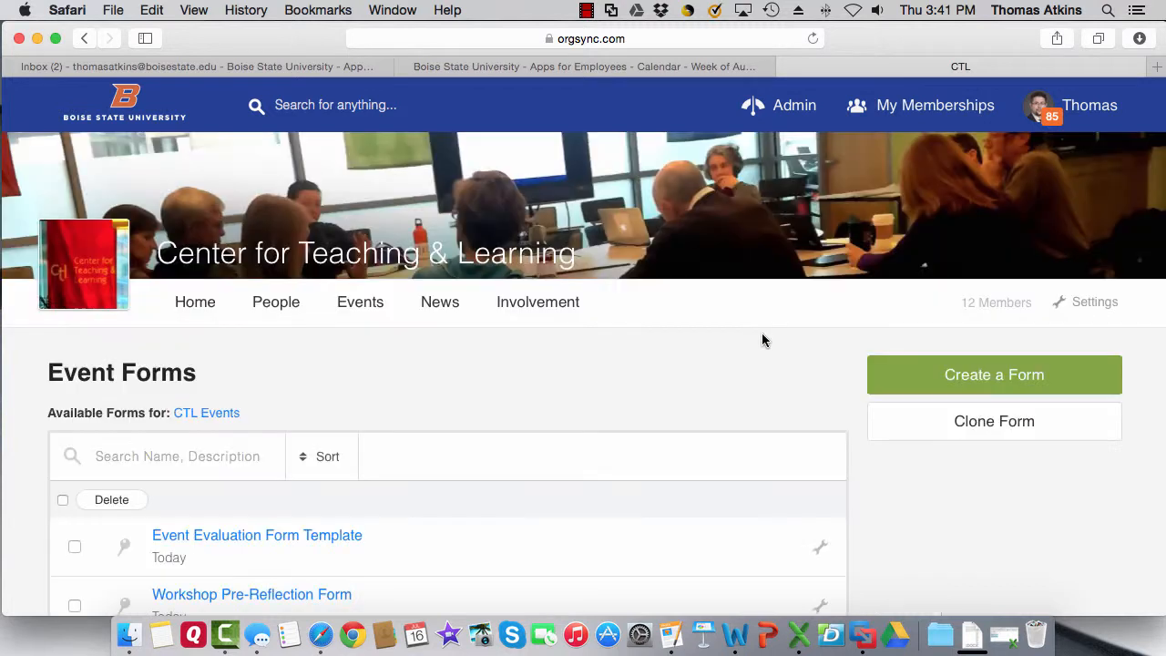
Step: Look through the Event Forms list for the renamed form and compare the umbrella and portal forms
{"action": "scroll", "coordinate": [761, 339], "scroll_direction": "down", "scroll_amount": 5}
{"action": "scroll", "coordinate": [762, 339], "scroll_direction": "down", "scroll_amount": 3}
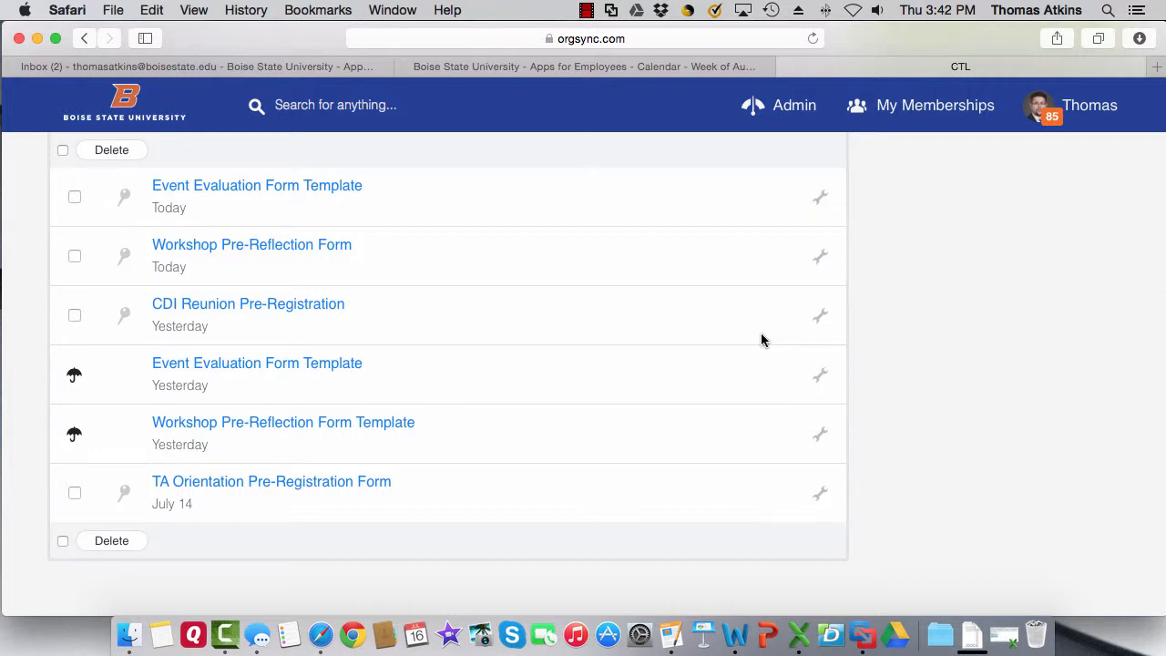
{"action": "scroll", "coordinate": [761, 339], "scroll_direction": "up", "scroll_amount": 3}
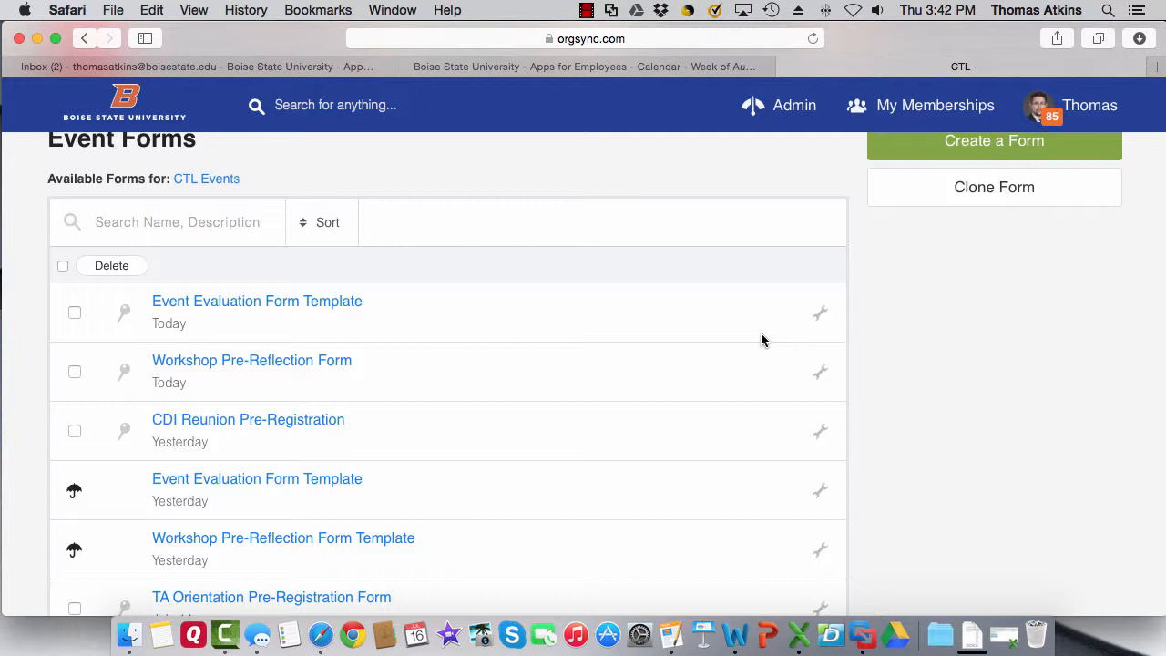
{"action": "scroll", "coordinate": [761, 340], "scroll_direction": "up", "scroll_amount": 5}
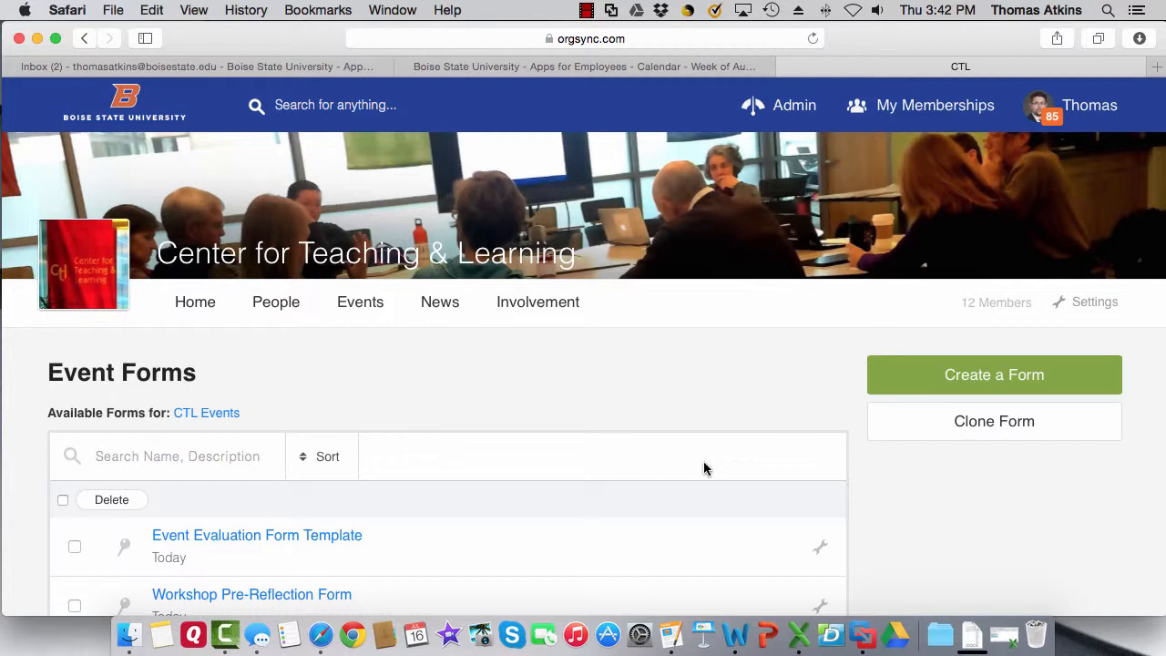
{"action": "scroll", "coordinate": [704, 468], "scroll_direction": "down", "scroll_amount": 5}
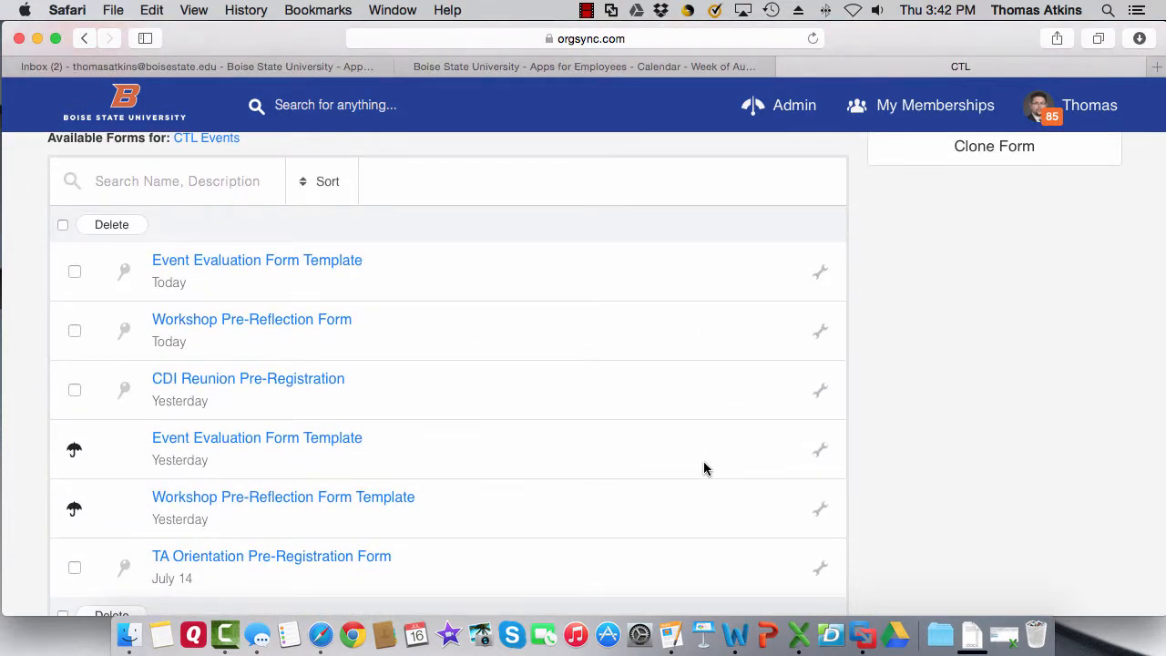
{"action": "scroll", "coordinate": [704, 468], "scroll_direction": "down", "scroll_amount": 2}
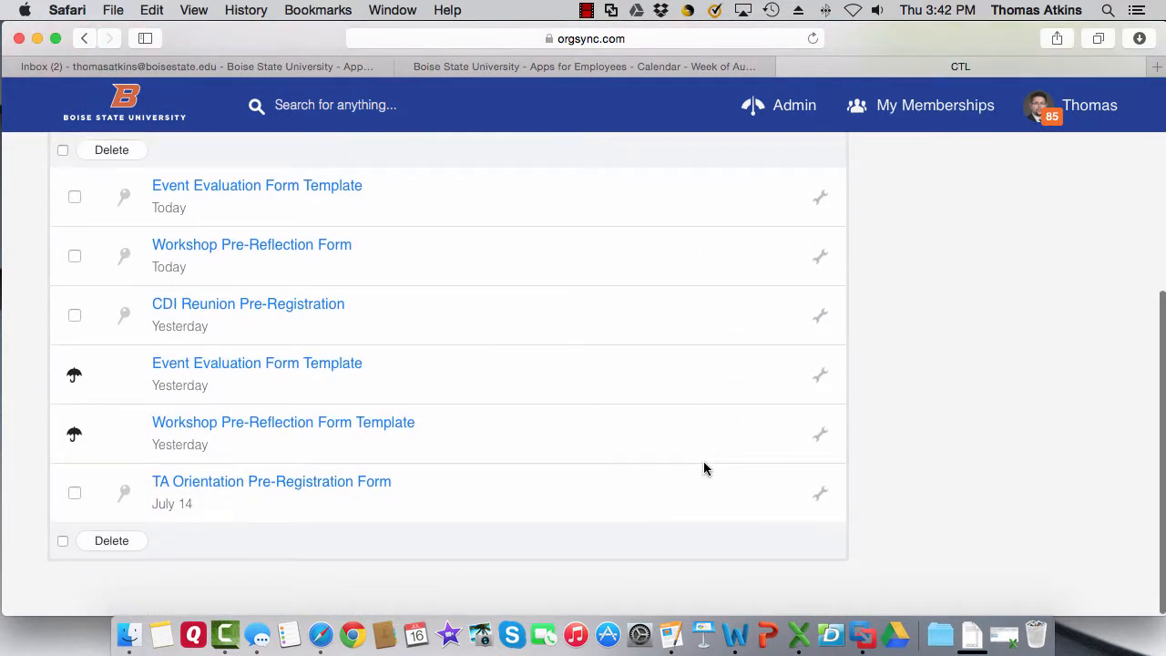
{"action": "scroll", "coordinate": [703, 468], "scroll_direction": "up", "scroll_amount": 5}
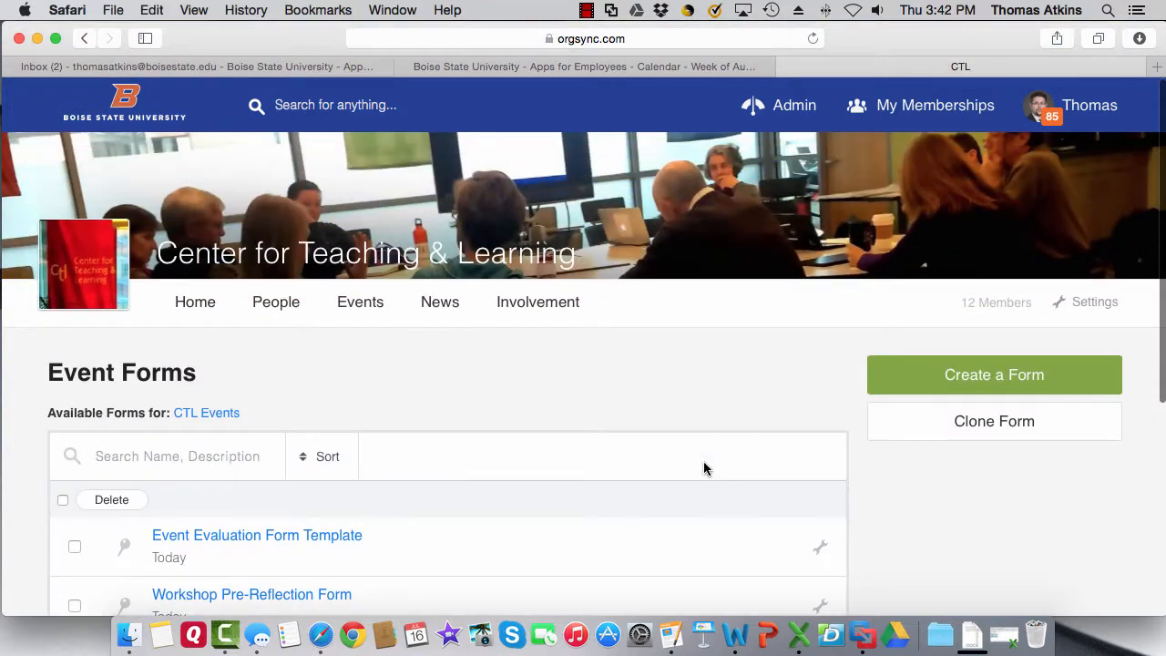
Step: Open the "Intro to OrgSync: Training Event" from the upcoming events and review its details and RSVP section
{"action": "left_click", "coordinate": [343, 305]}
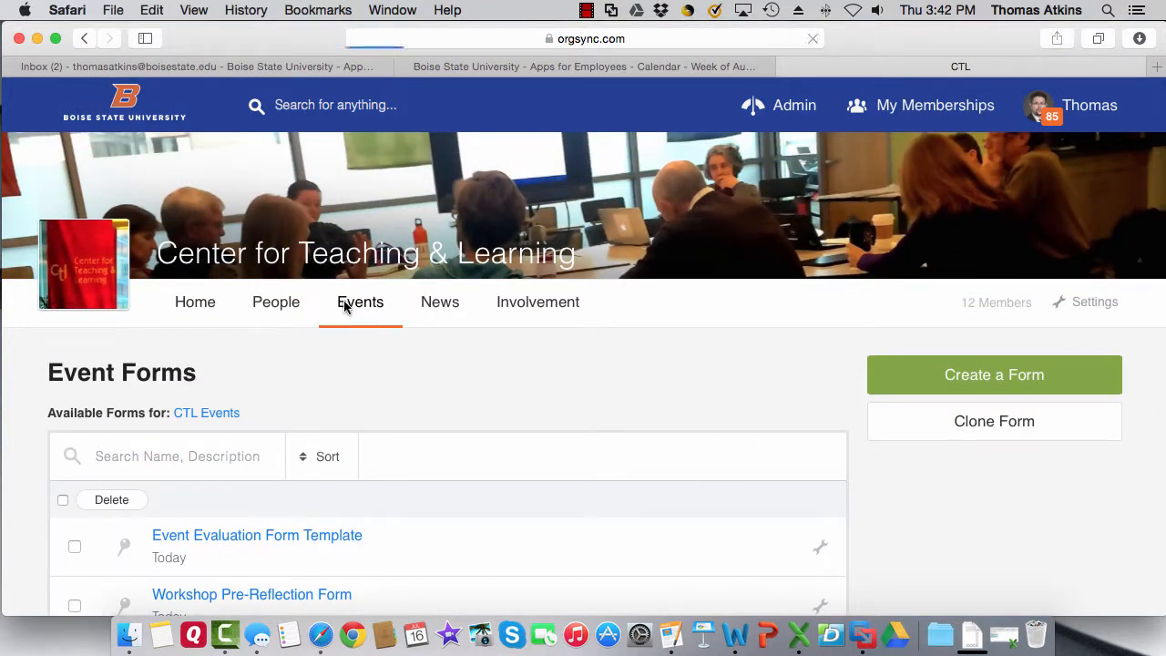
{"action": "scroll", "coordinate": [344, 303], "scroll_direction": "down", "scroll_amount": 2}
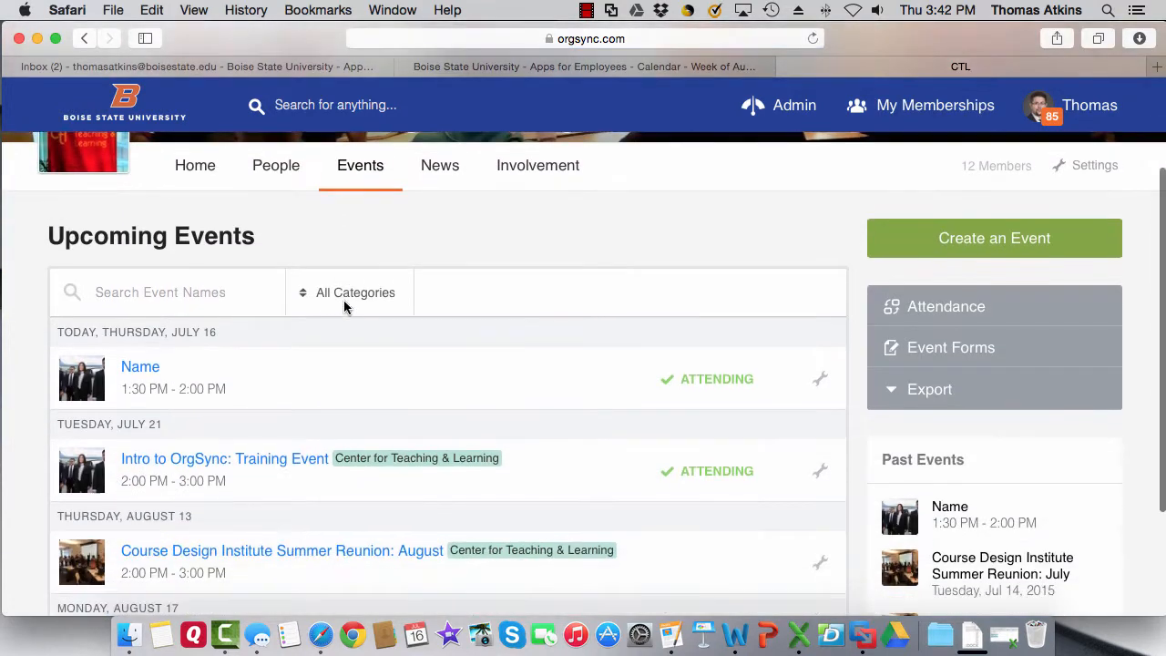
{"action": "left_click", "coordinate": [232, 458]}
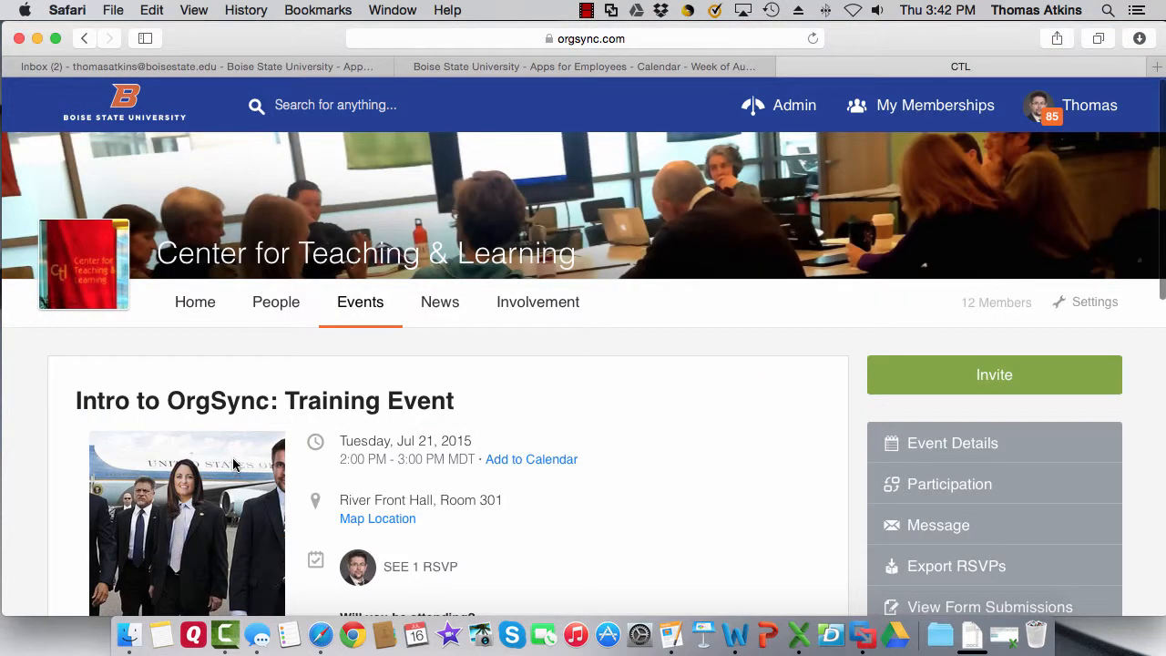
{"action": "scroll", "coordinate": [707, 395], "scroll_direction": "down", "scroll_amount": 3}
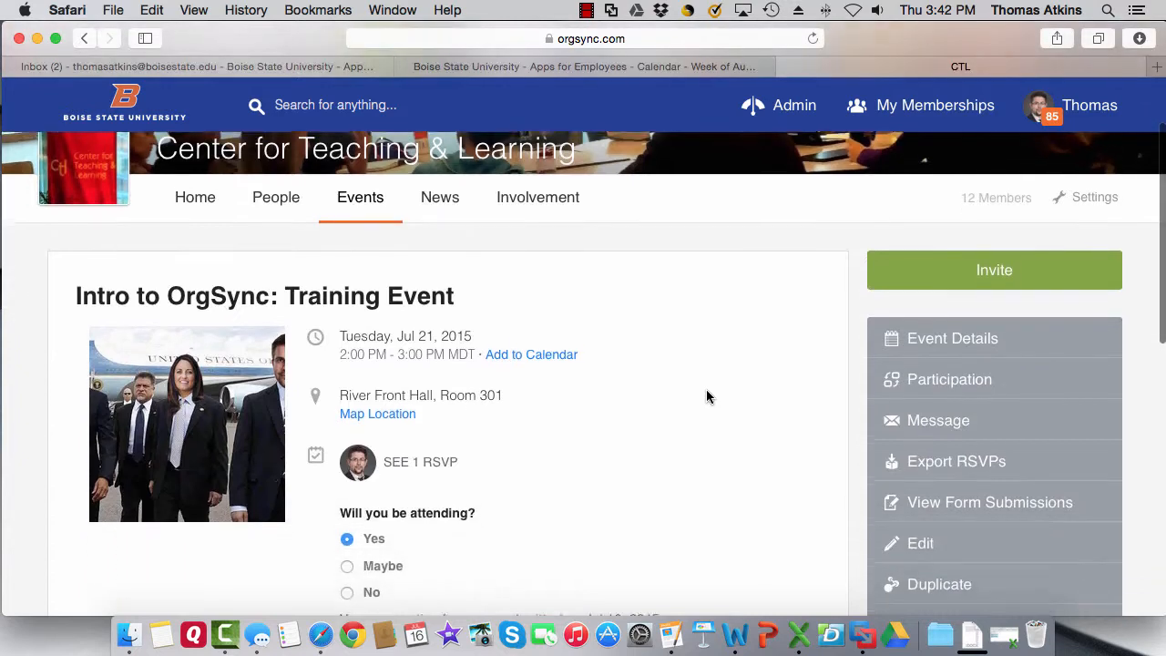
{"action": "scroll", "coordinate": [706, 396], "scroll_direction": "down", "scroll_amount": 5}
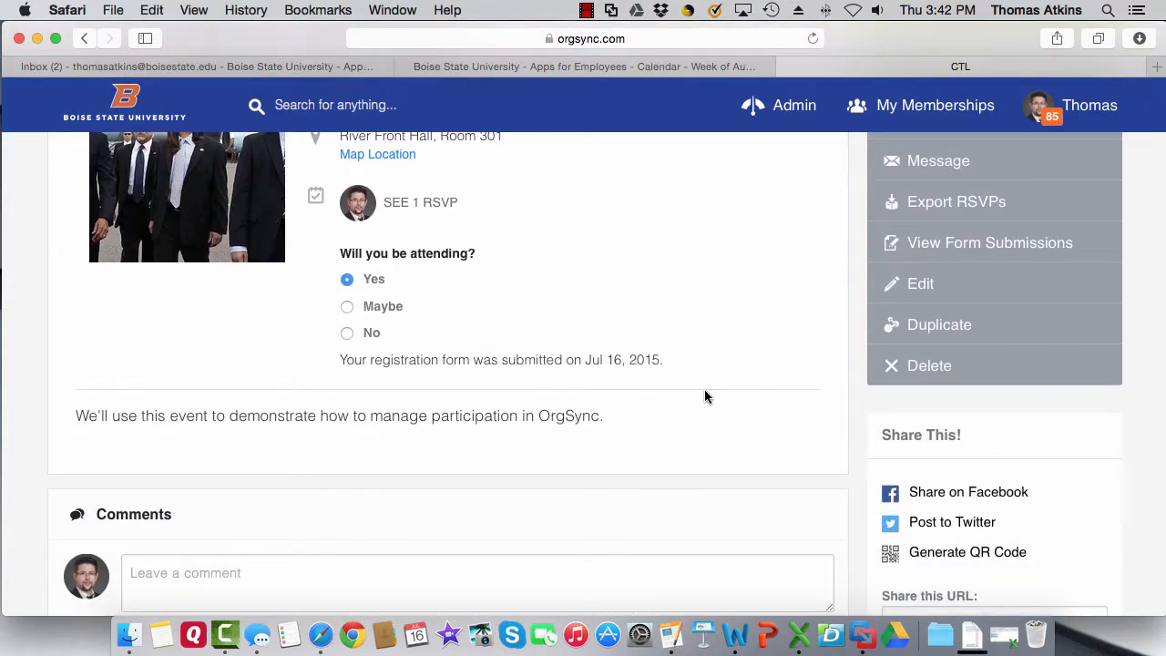
{"action": "scroll", "coordinate": [705, 395], "scroll_direction": "down", "scroll_amount": 3}
{"action": "scroll", "coordinate": [705, 395], "scroll_direction": "up", "scroll_amount": 4}
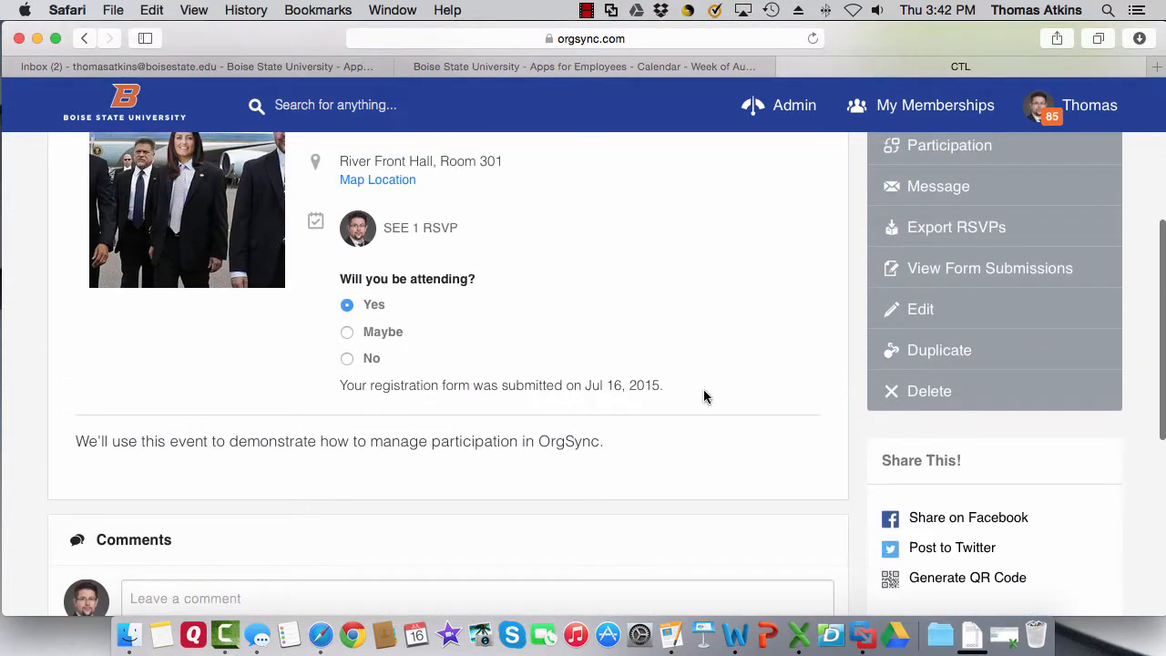
Step: View the event's form submissions and examine the Workshop Pre-Reflection Form's submission list and counts
{"action": "left_click", "coordinate": [942, 270]}
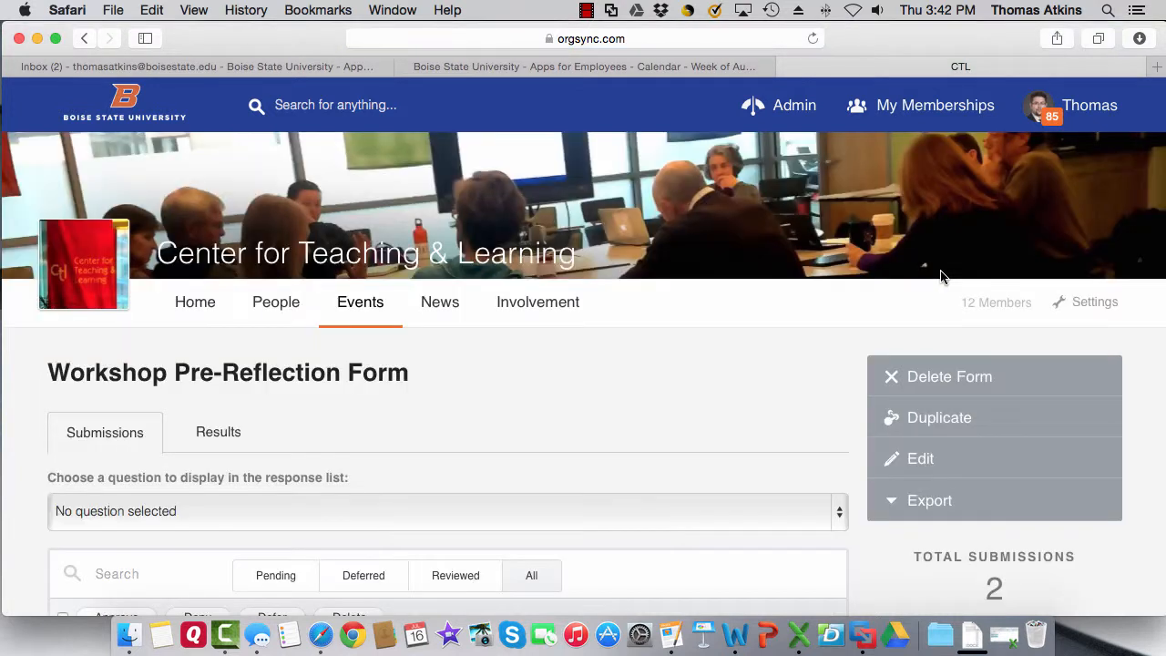
{"action": "scroll", "coordinate": [940, 273], "scroll_direction": "down", "scroll_amount": 5}
{"action": "scroll", "coordinate": [940, 273], "scroll_direction": "up", "scroll_amount": 2}
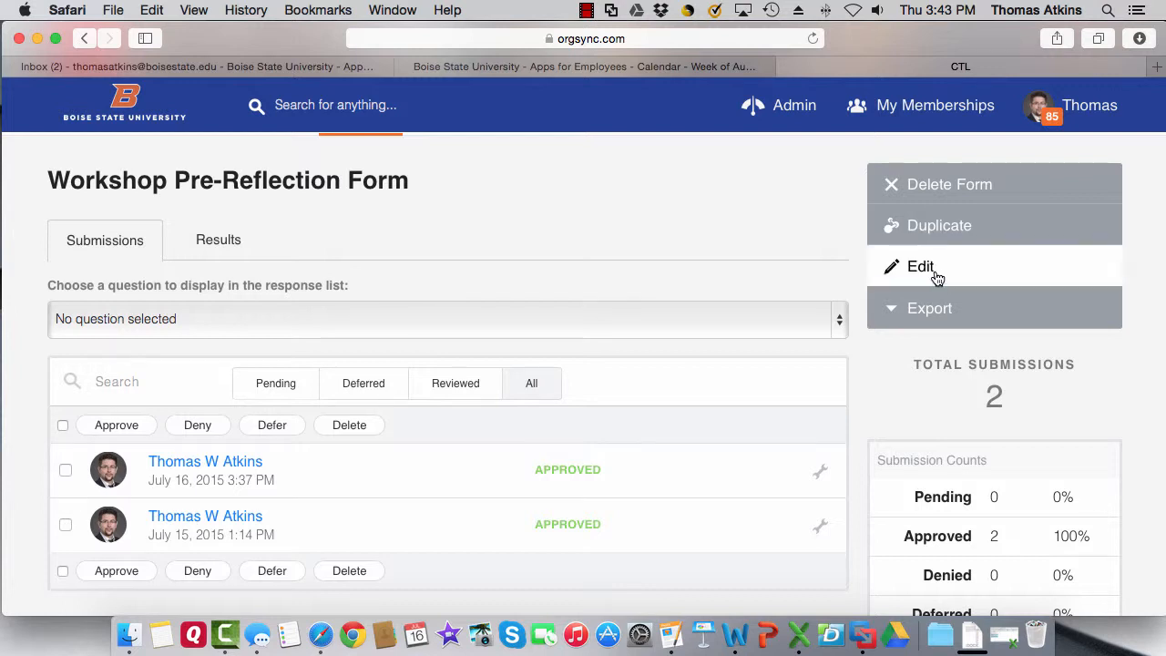
{"action": "scroll", "coordinate": [933, 269], "scroll_direction": "down", "scroll_amount": 2}
{"action": "scroll", "coordinate": [933, 277], "scroll_direction": "down", "scroll_amount": 2}
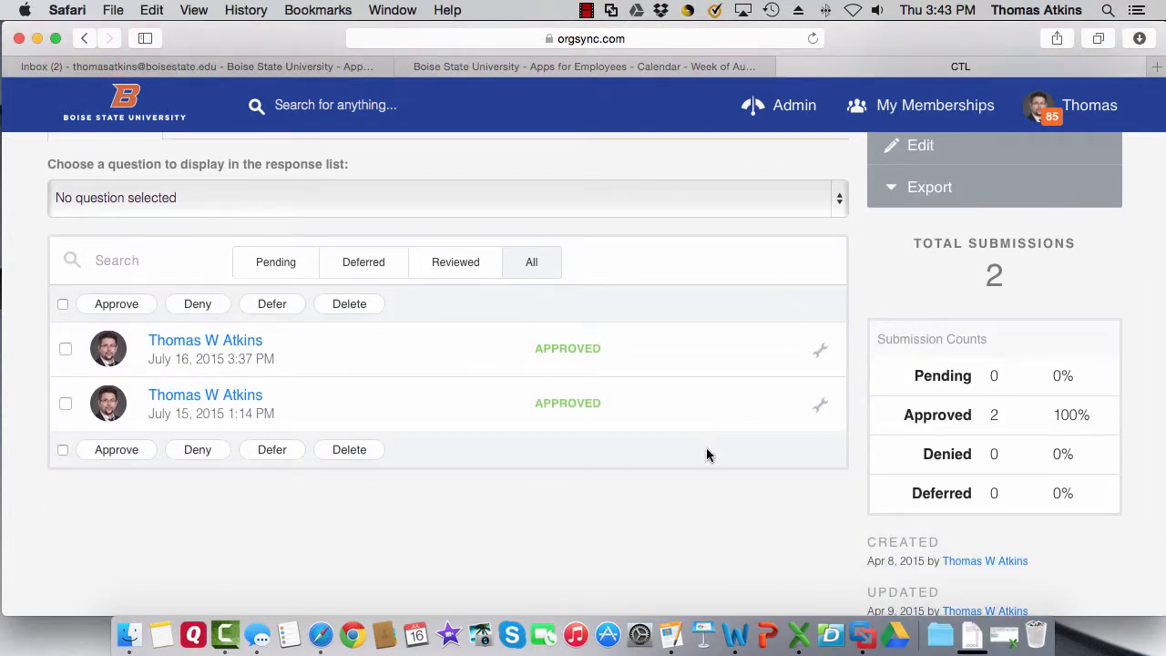
{"action": "scroll", "coordinate": [707, 448], "scroll_direction": "up", "scroll_amount": 2}
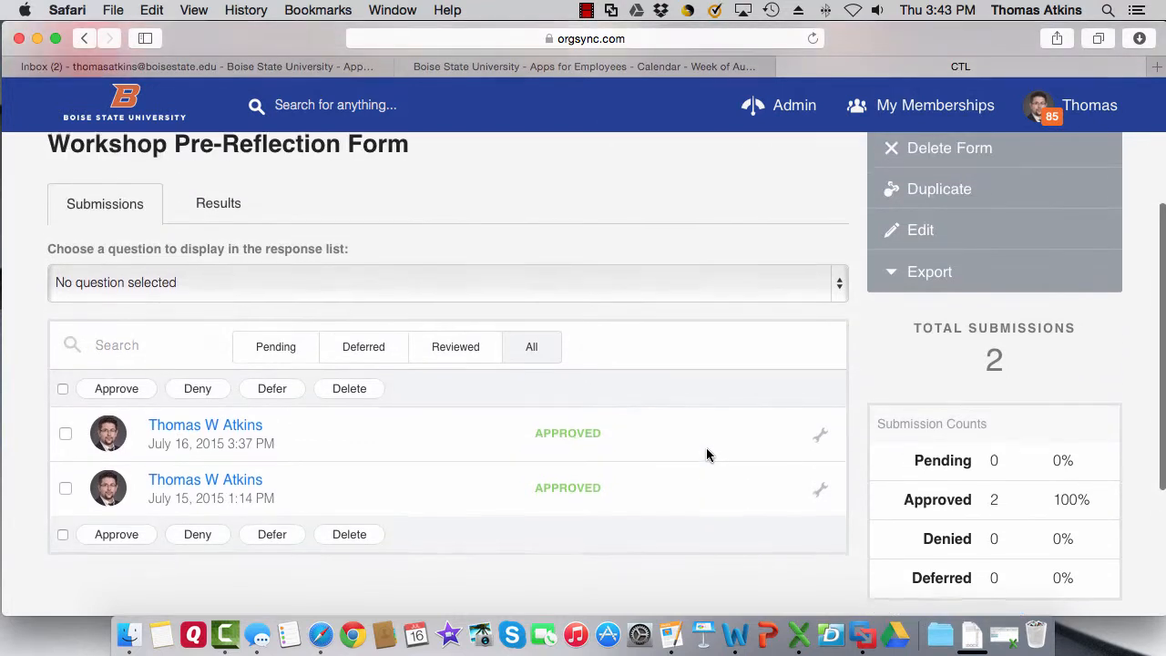
Step: Display the answers to "What do you want to get from attending this workshop" in the response list and read them
{"action": "left_click", "coordinate": [285, 290]}
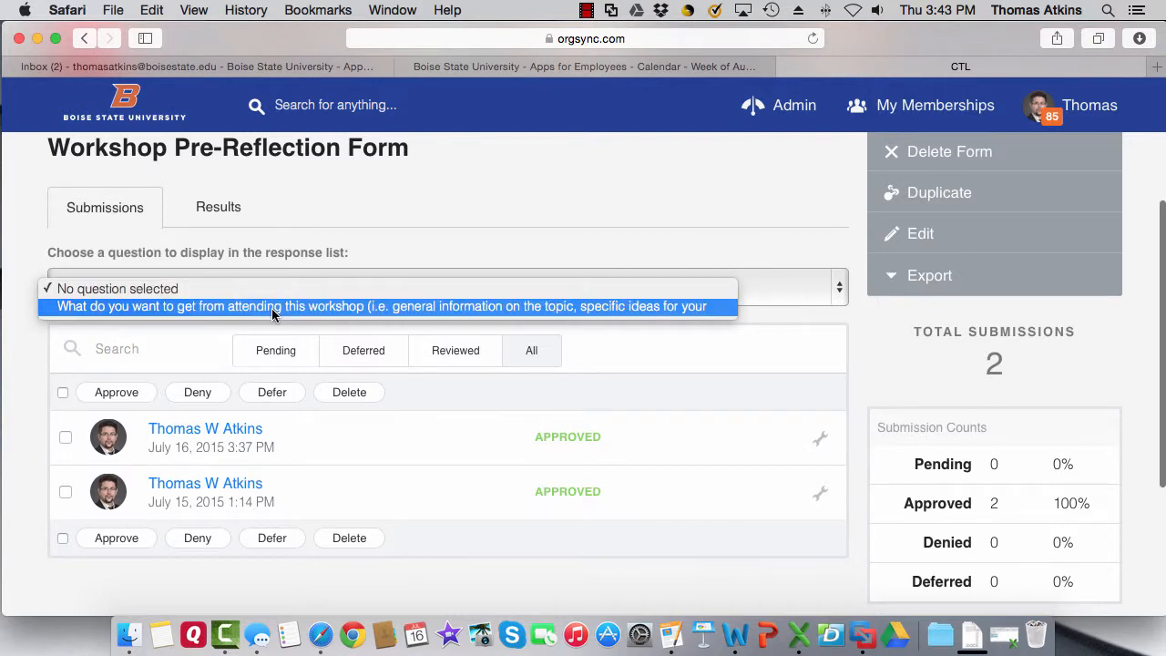
{"action": "left_click", "coordinate": [271, 307]}
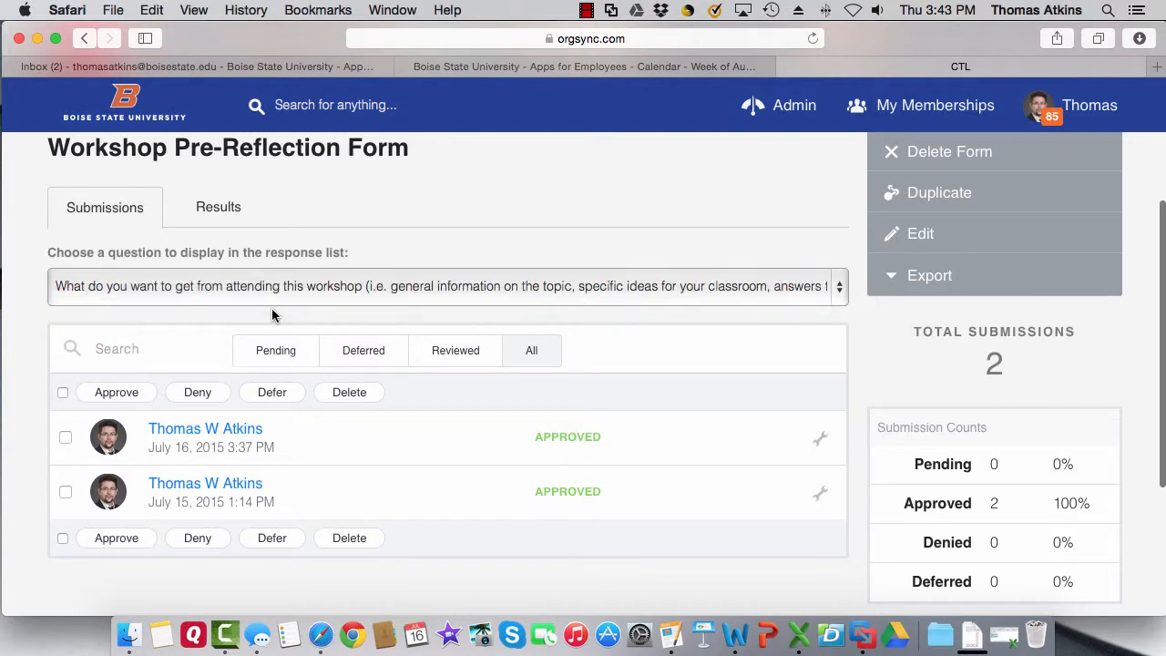
{"action": "scroll", "coordinate": [272, 311], "scroll_direction": "up", "scroll_amount": 5}
{"action": "scroll", "coordinate": [592, 414], "scroll_direction": "down", "scroll_amount": 6}
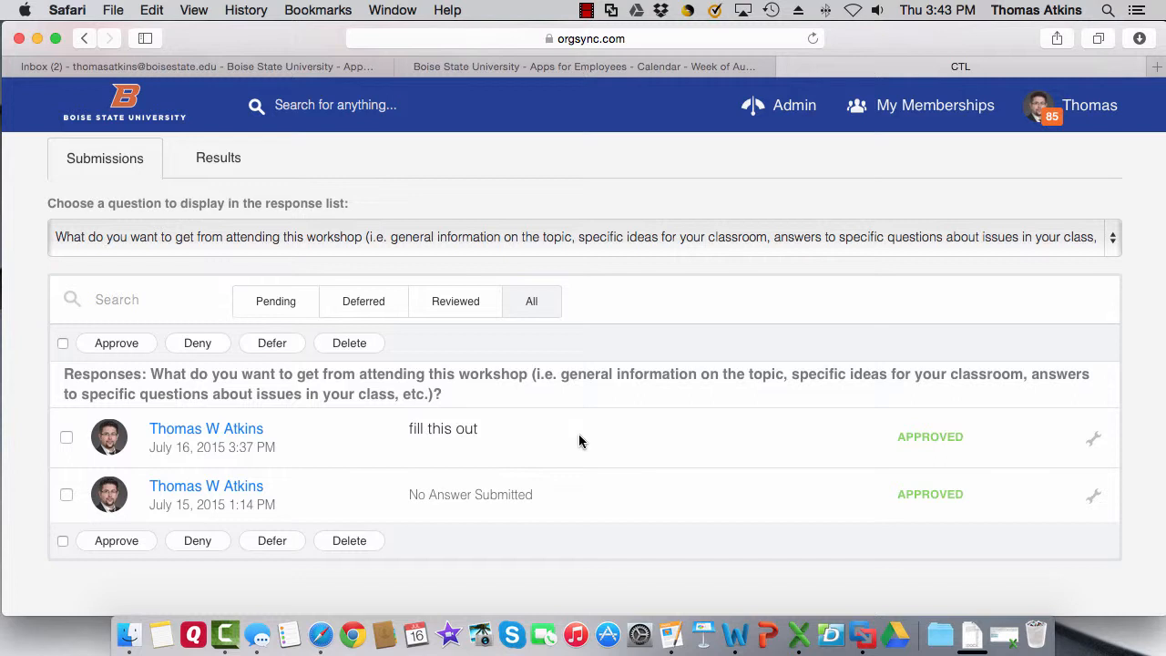
{"action": "scroll", "coordinate": [580, 440], "scroll_direction": "up", "scroll_amount": 5}
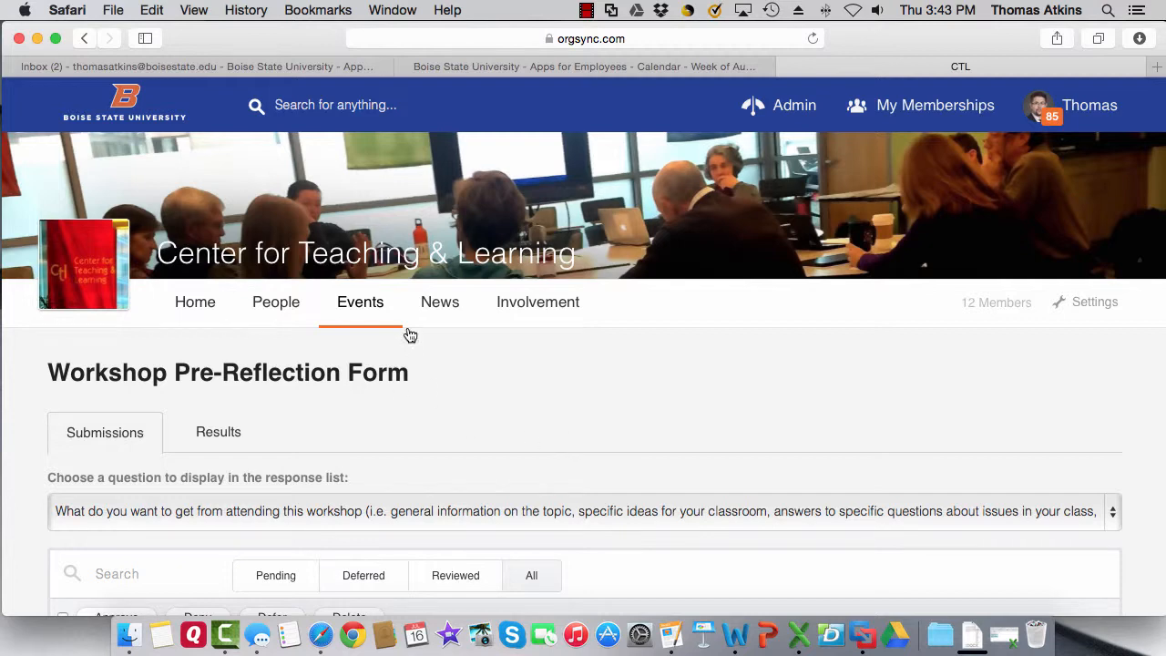
Step: Return to the upcoming events and reopen the "Intro to OrgSync: Training Event" page
{"action": "left_click", "coordinate": [368, 304]}
{"action": "scroll", "coordinate": [385, 317], "scroll_direction": "down", "scroll_amount": 5}
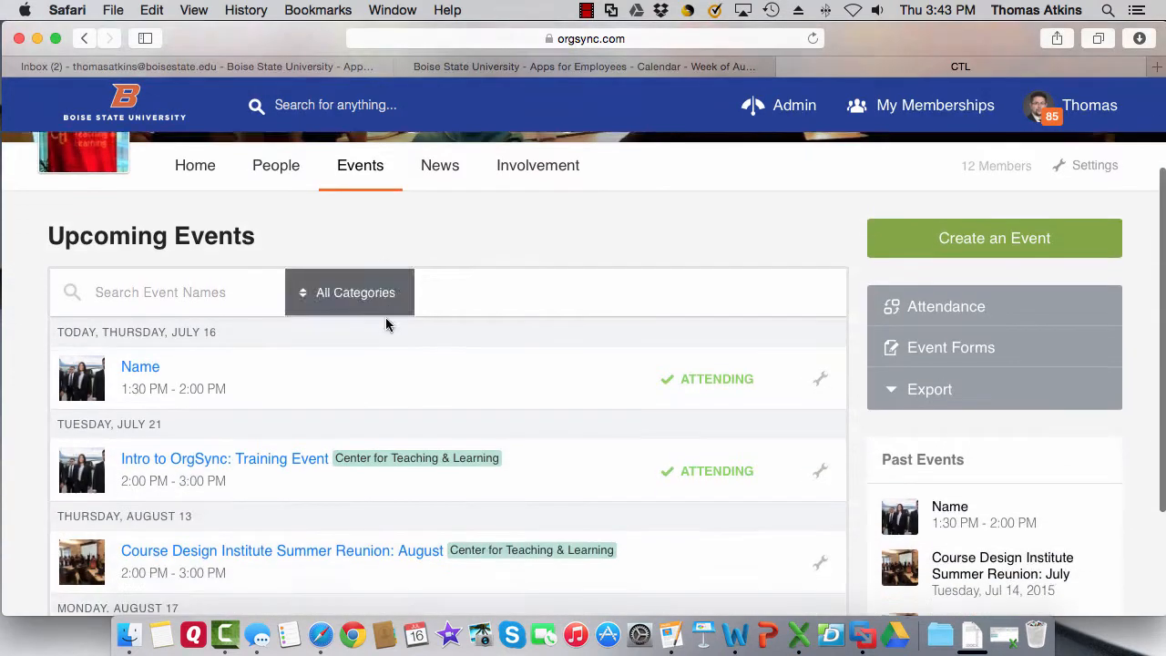
{"action": "left_click", "coordinate": [244, 401]}
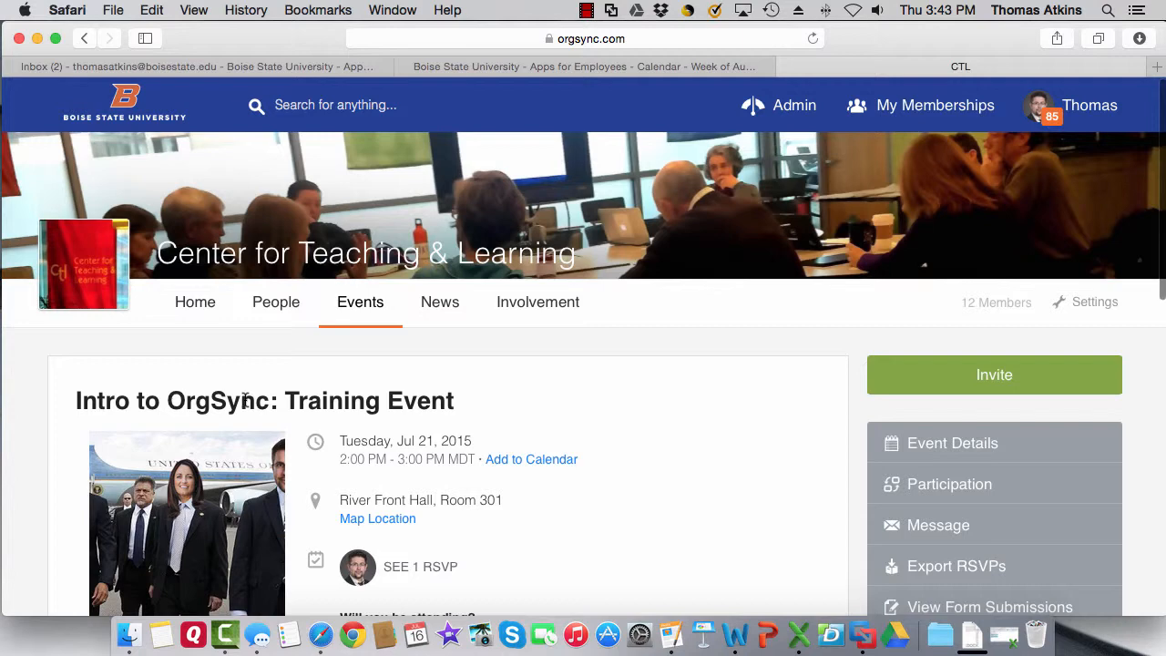
{"action": "scroll", "coordinate": [246, 406], "scroll_direction": "down", "scroll_amount": 3}
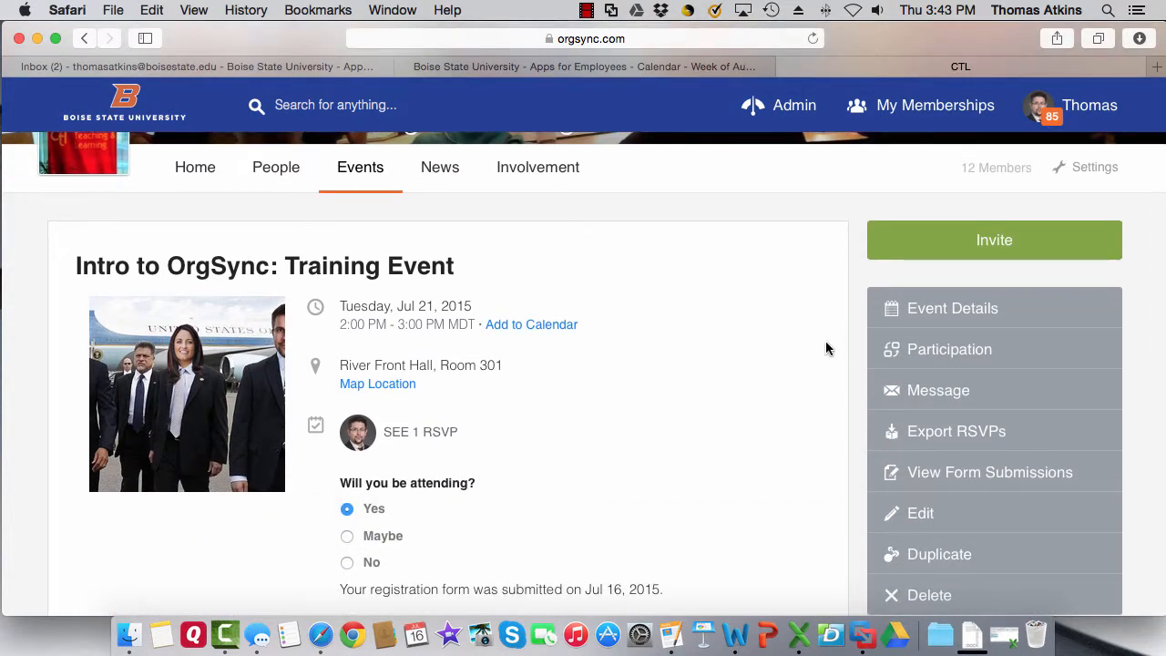
{"action": "scroll", "coordinate": [789, 345], "scroll_direction": "down", "scroll_amount": 1}
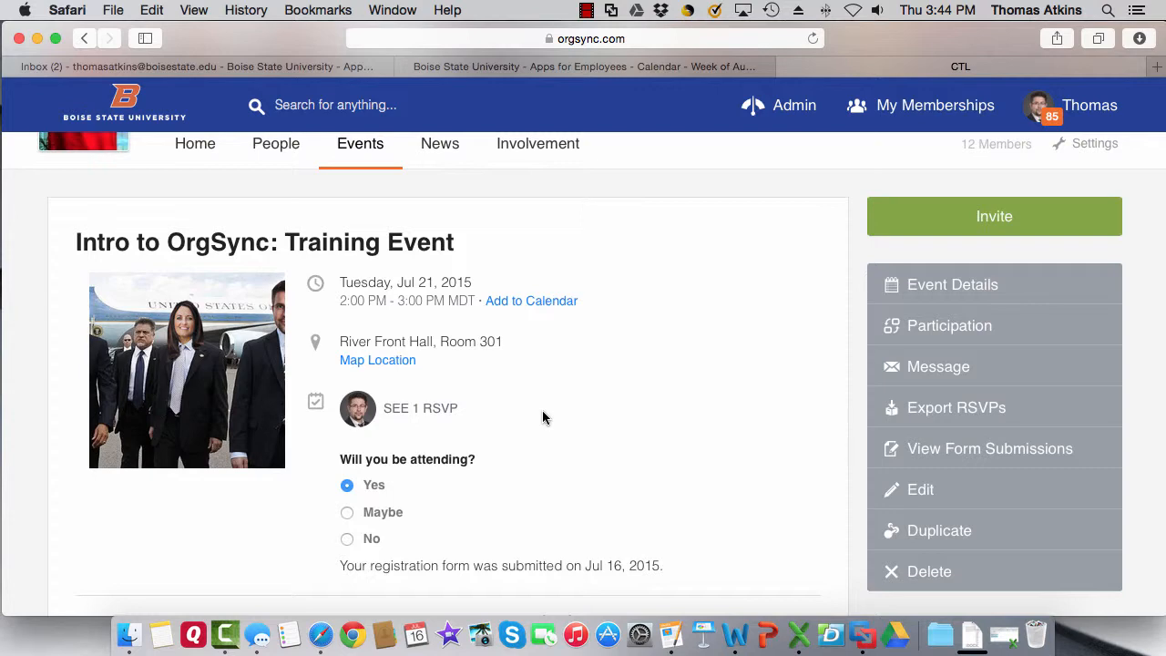
Step: Open the training event for editing and examine its form settings under "Advanced Options: Assessments and Forms"
{"action": "left_click", "coordinate": [969, 497]}
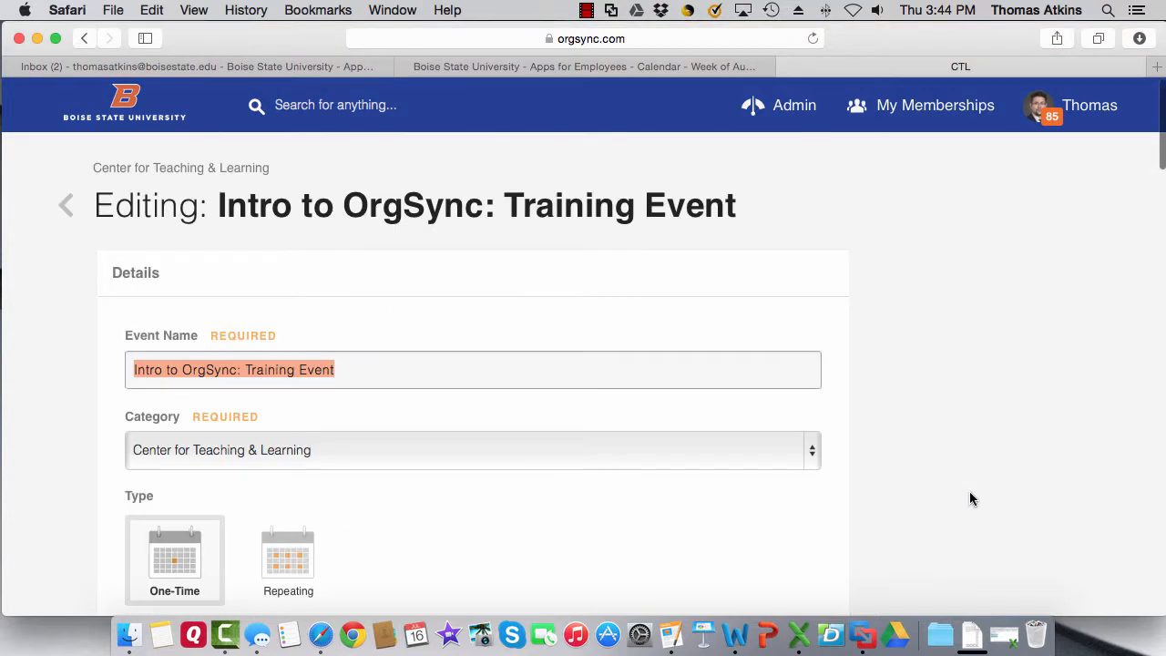
{"action": "scroll", "coordinate": [965, 496], "scroll_direction": "down", "scroll_amount": 3}
{"action": "scroll", "coordinate": [966, 497], "scroll_direction": "down", "scroll_amount": 10}
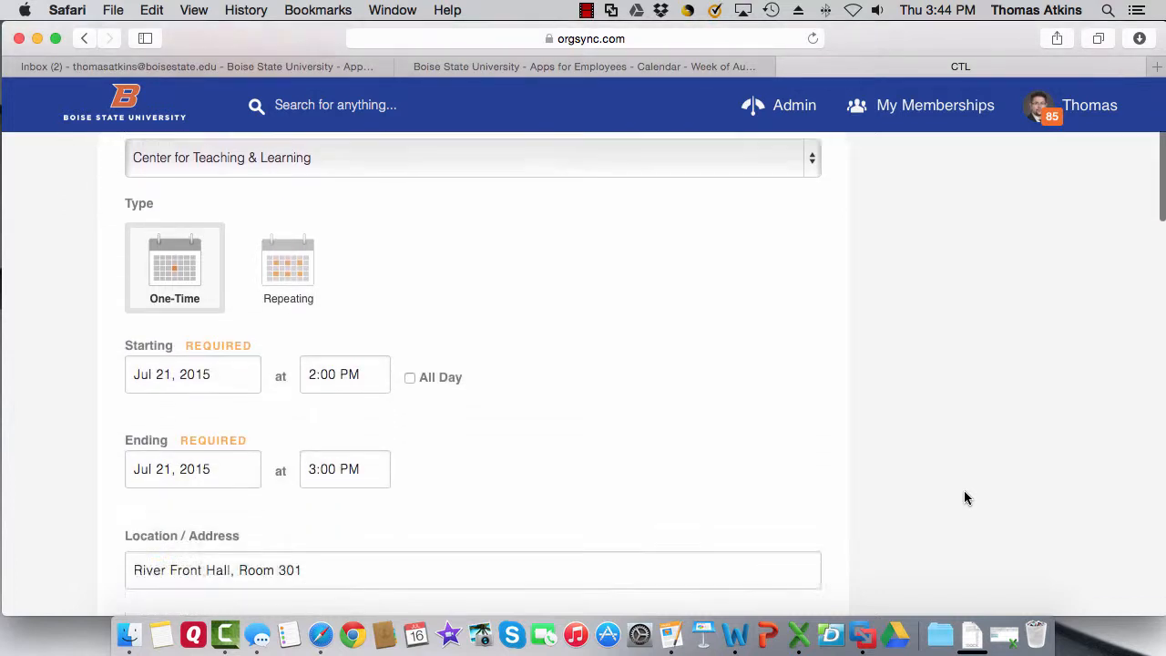
{"action": "scroll", "coordinate": [966, 498], "scroll_direction": "down", "scroll_amount": 10}
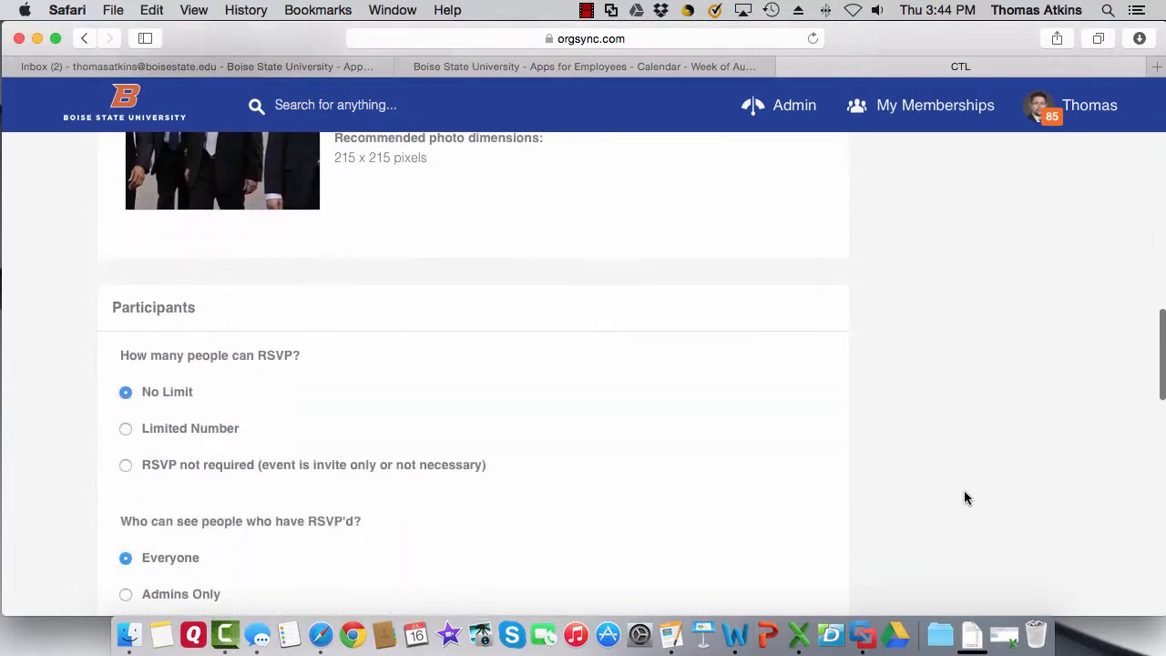
{"action": "scroll", "coordinate": [967, 498], "scroll_direction": "down", "scroll_amount": 10}
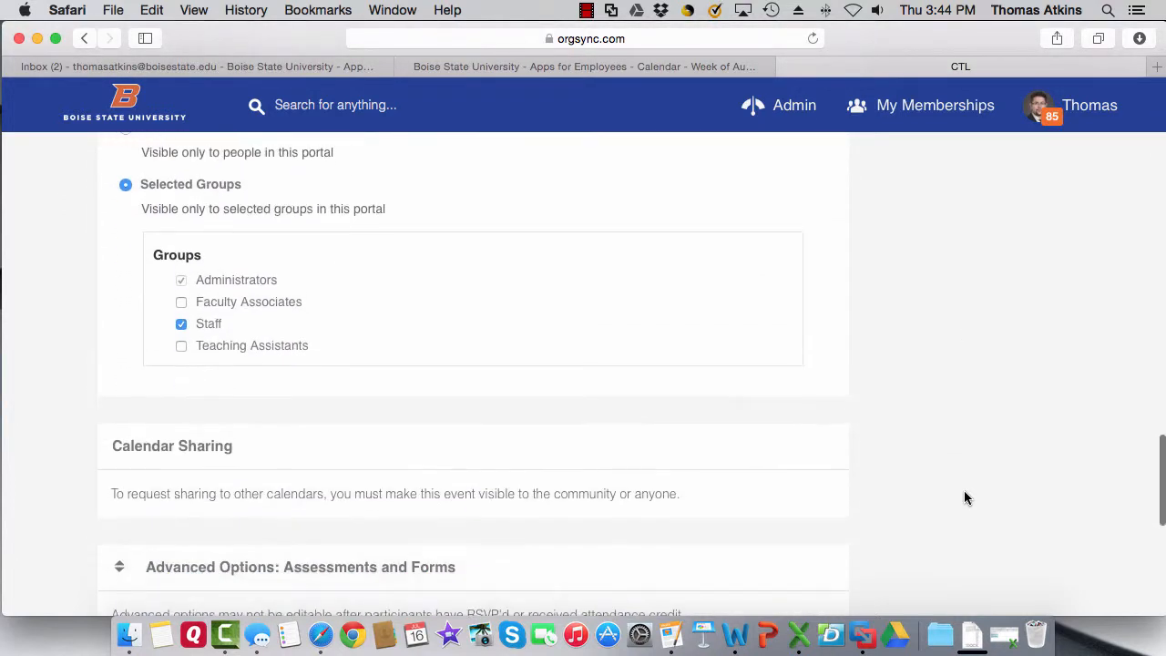
{"action": "scroll", "coordinate": [966, 497], "scroll_direction": "down", "scroll_amount": 3}
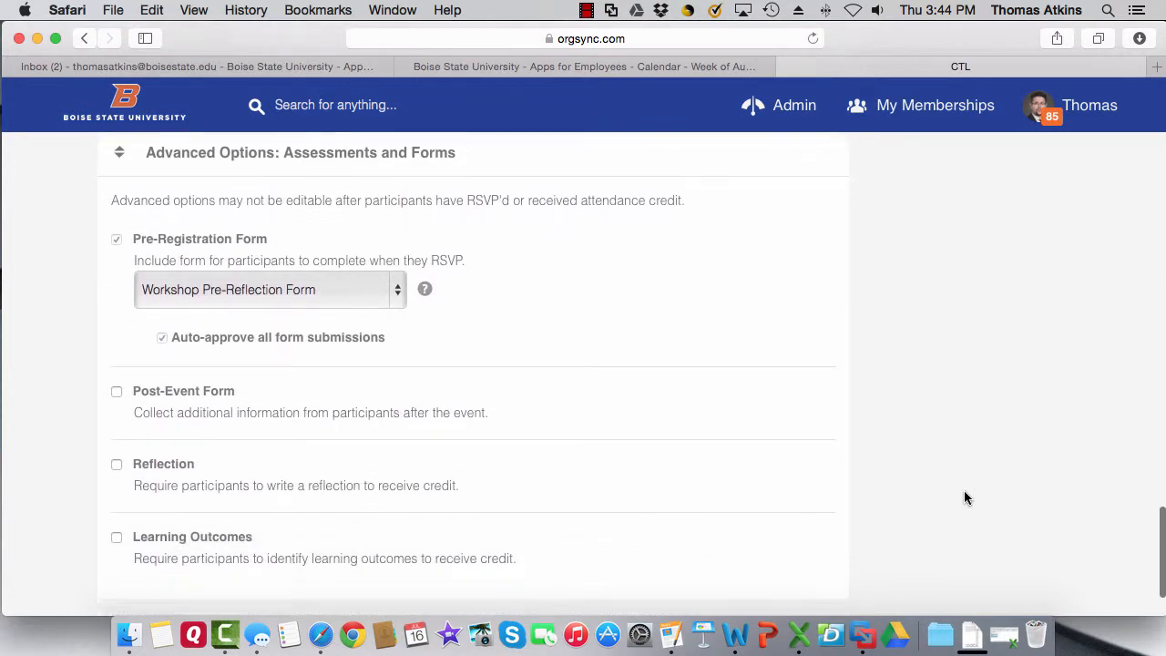
{"action": "scroll", "coordinate": [966, 497], "scroll_direction": "up", "scroll_amount": 3}
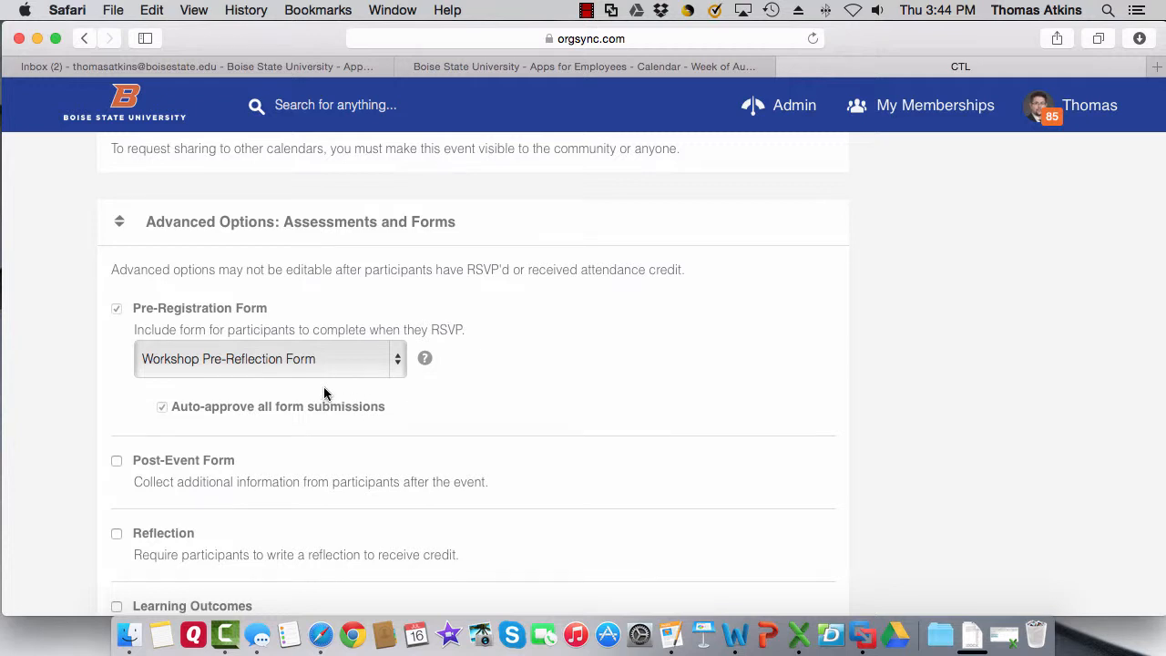
Step: Enable the Post-Event Form option with "Non umbrella event form - post event" and update the event
{"action": "left_click", "coordinate": [115, 461]}
{"action": "scroll", "coordinate": [558, 413], "scroll_direction": "down", "scroll_amount": 4}
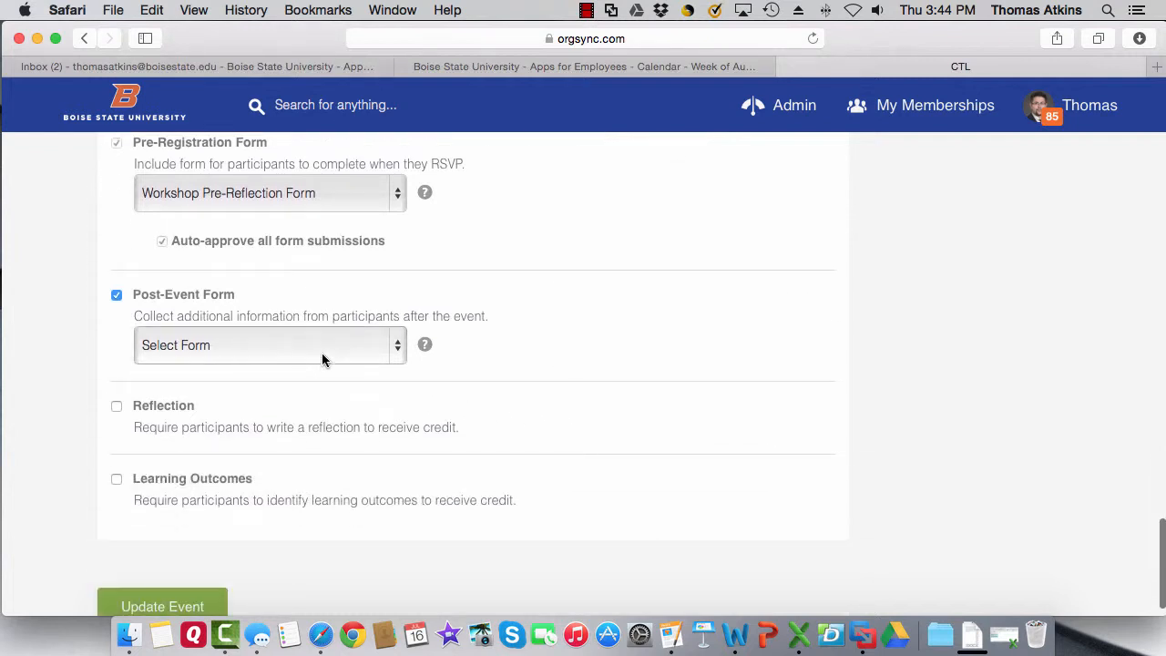
{"action": "left_click", "coordinate": [322, 360]}
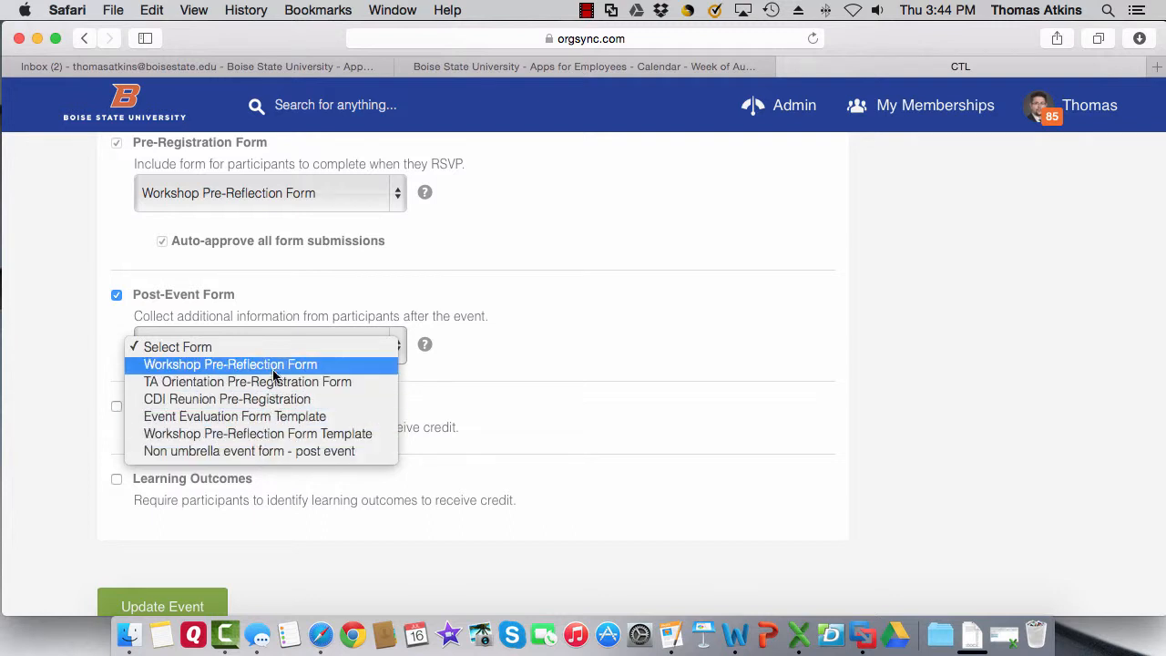
{"action": "left_click", "coordinate": [342, 451]}
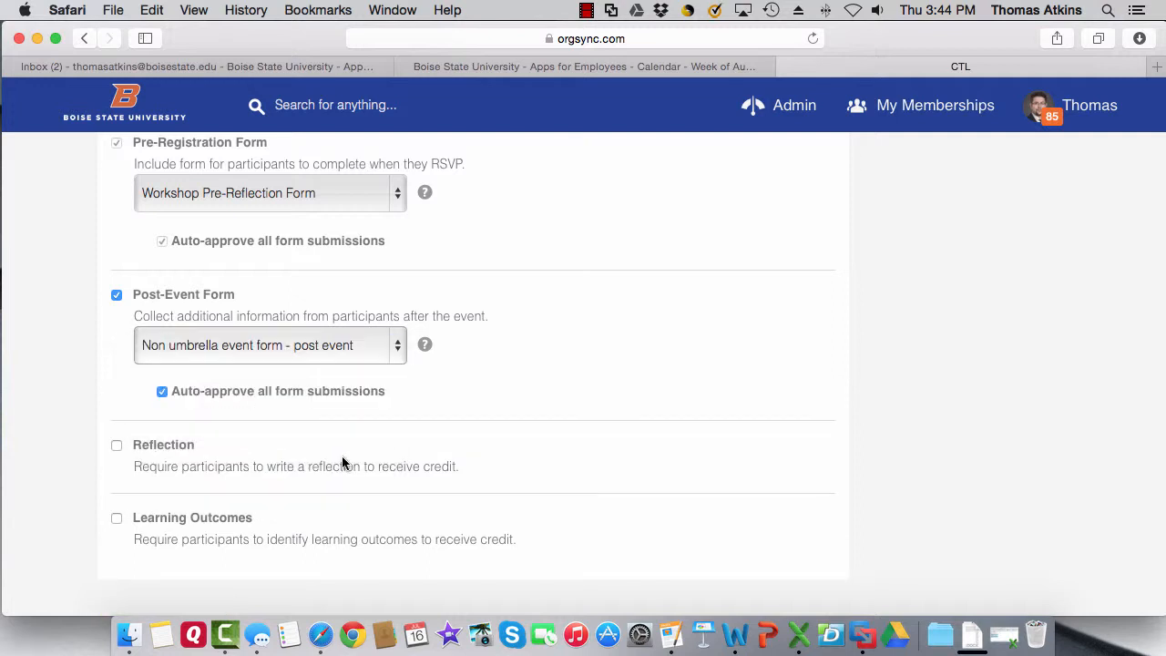
{"action": "scroll", "coordinate": [616, 428], "scroll_direction": "down", "scroll_amount": 2}
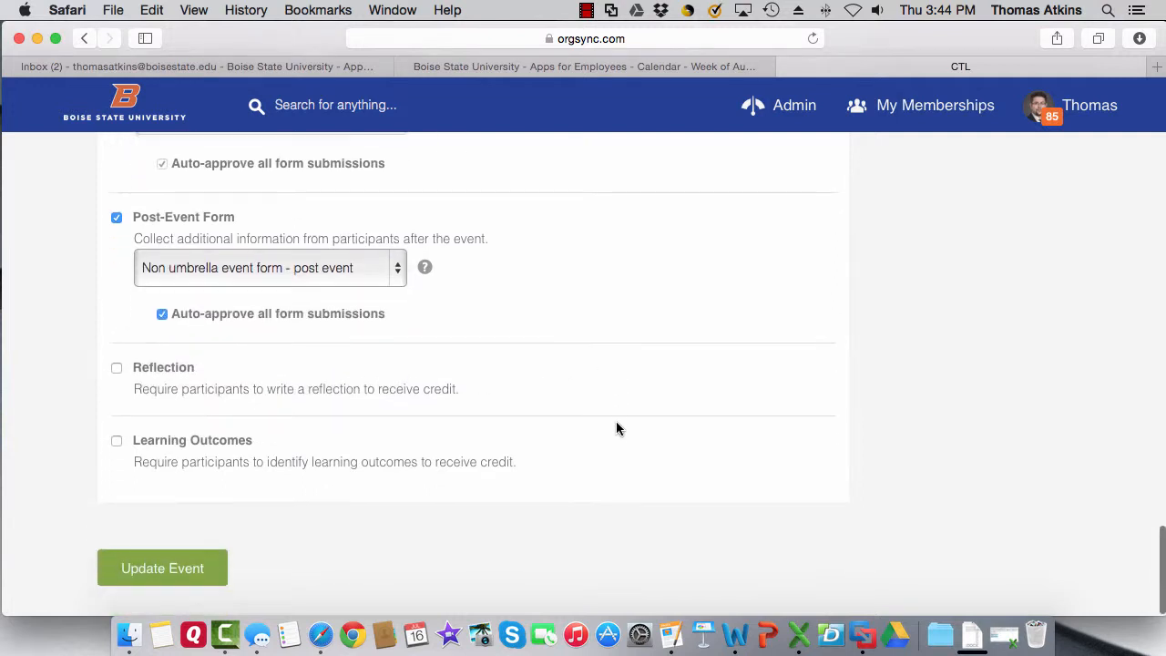
{"action": "left_click", "coordinate": [192, 576]}
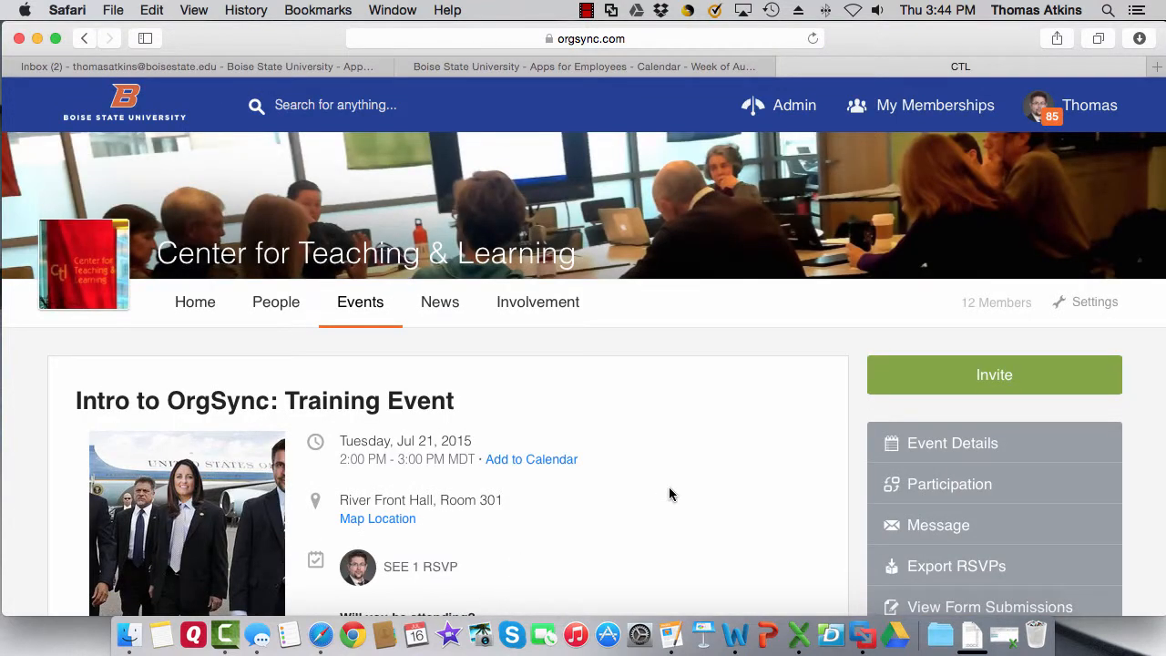
Step: Return from the training event page to the upcoming events and open the list of event forms
{"action": "scroll", "coordinate": [668, 492], "scroll_direction": "down", "scroll_amount": 5}
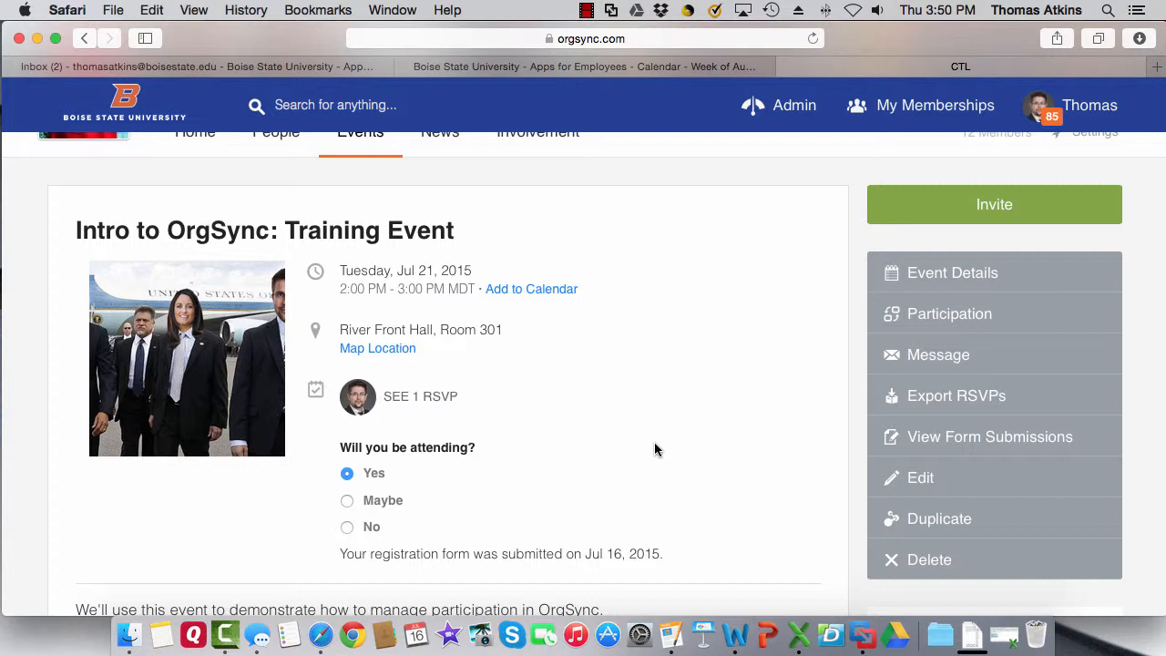
{"action": "scroll", "coordinate": [654, 442], "scroll_direction": "up", "scroll_amount": 4}
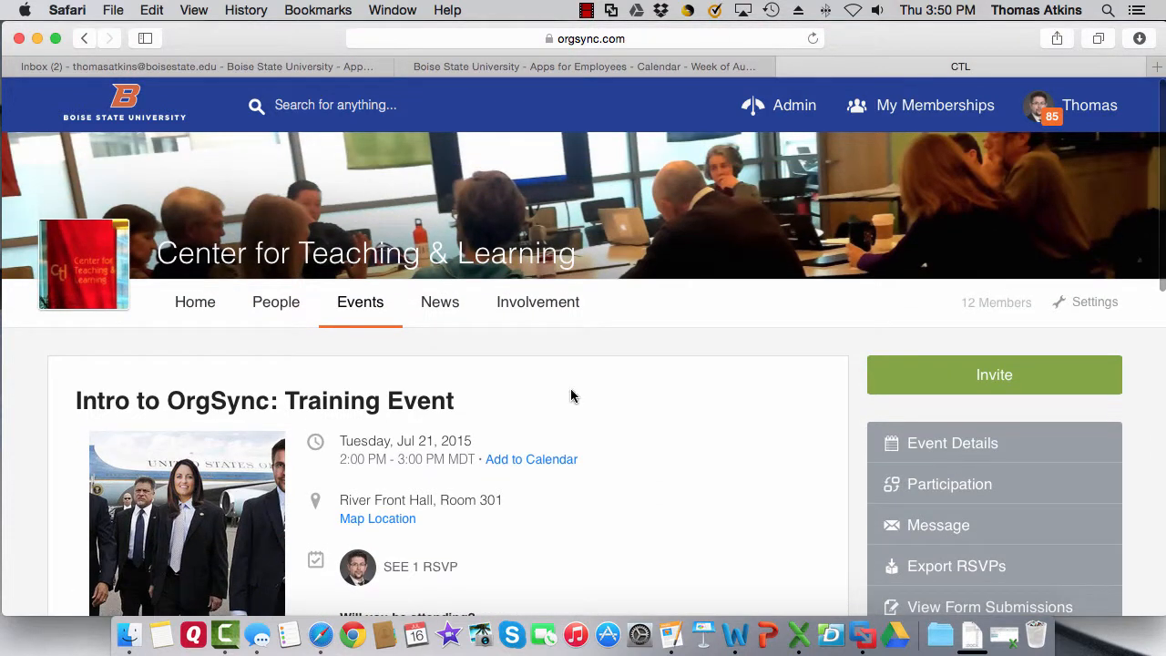
{"action": "left_click", "coordinate": [373, 308]}
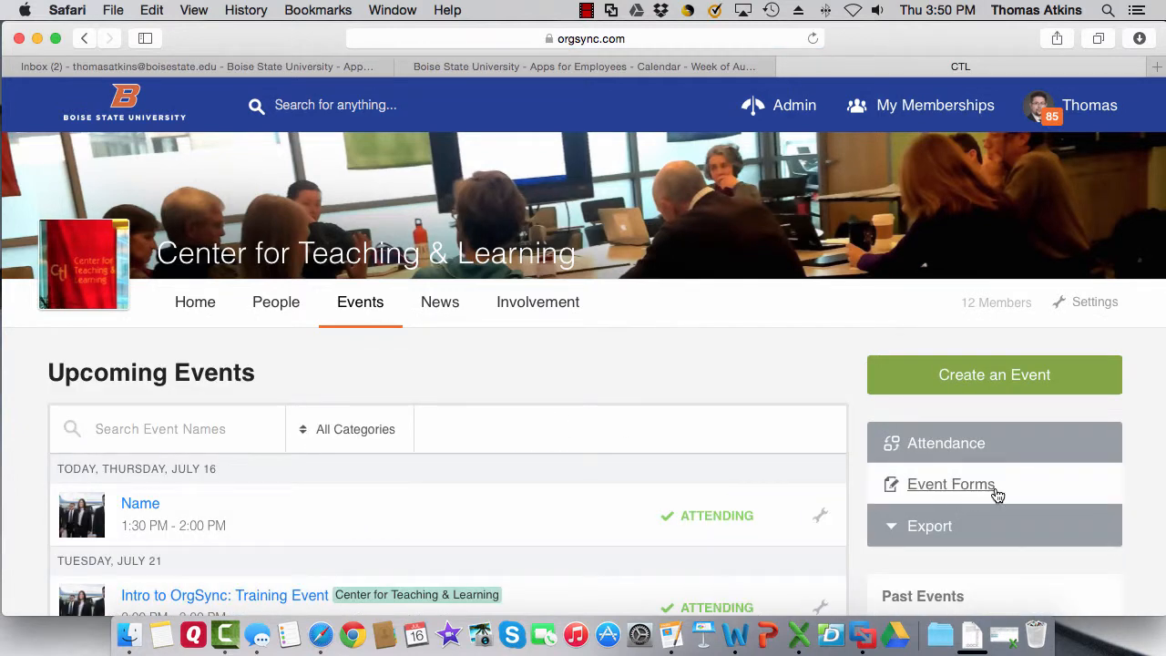
{"action": "left_click", "coordinate": [950, 484]}
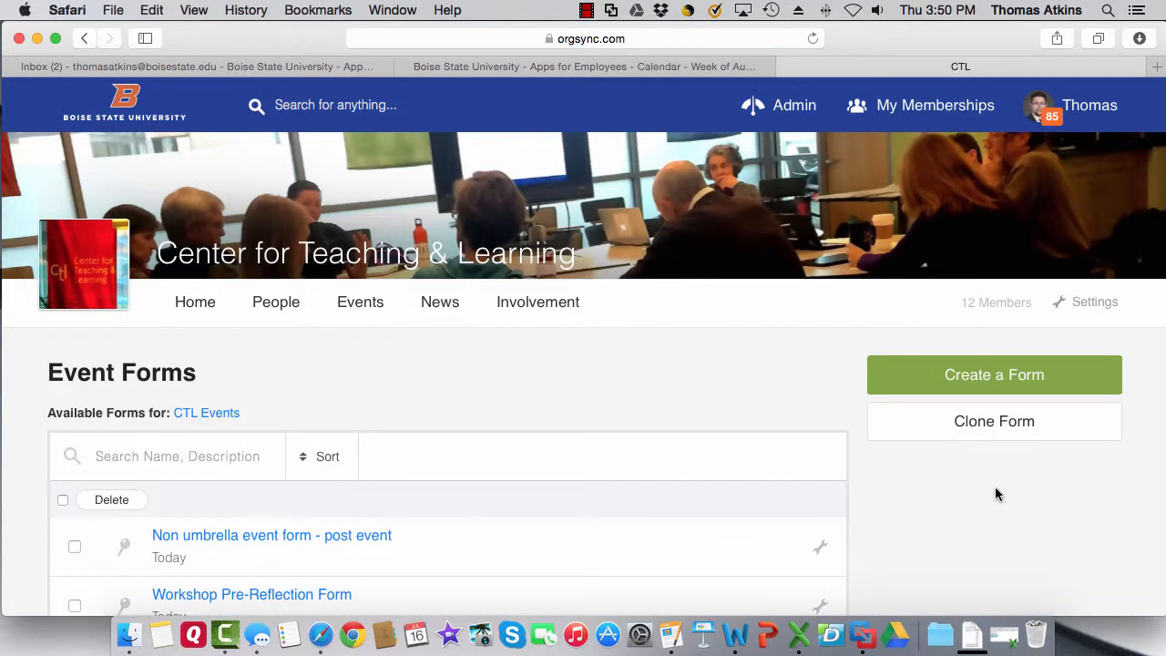
{"action": "scroll", "coordinate": [995, 494], "scroll_direction": "down", "scroll_amount": 5}
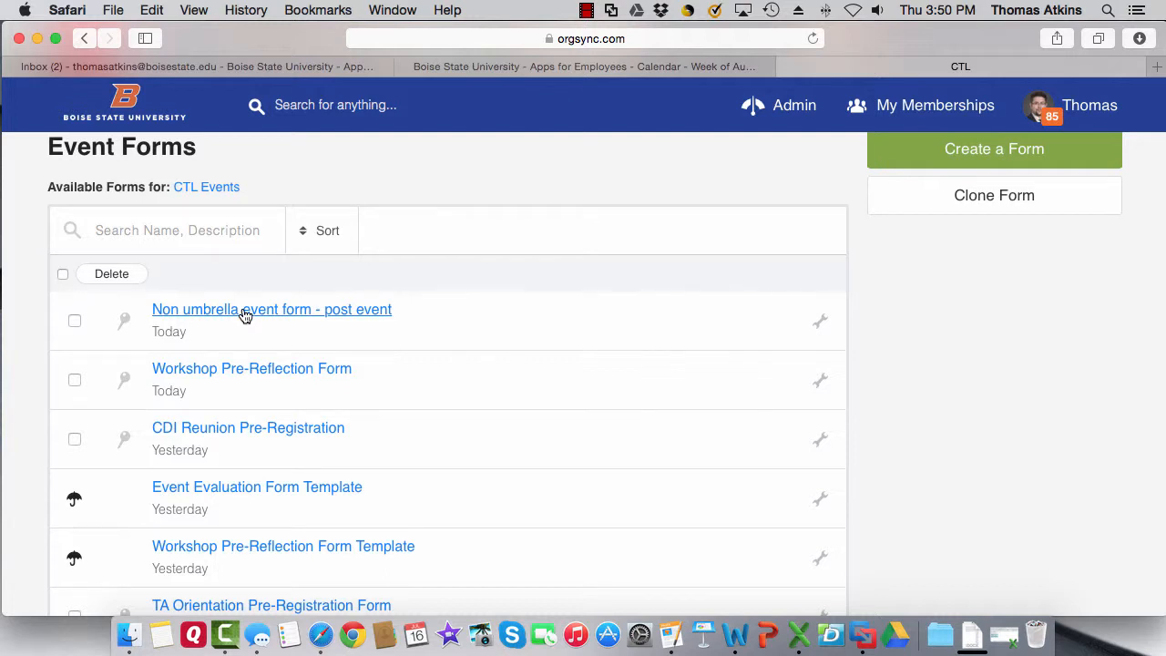
Step: View the submissions page of "Non umbrella event form - post event" and open that form for editing
{"action": "left_click", "coordinate": [819, 321]}
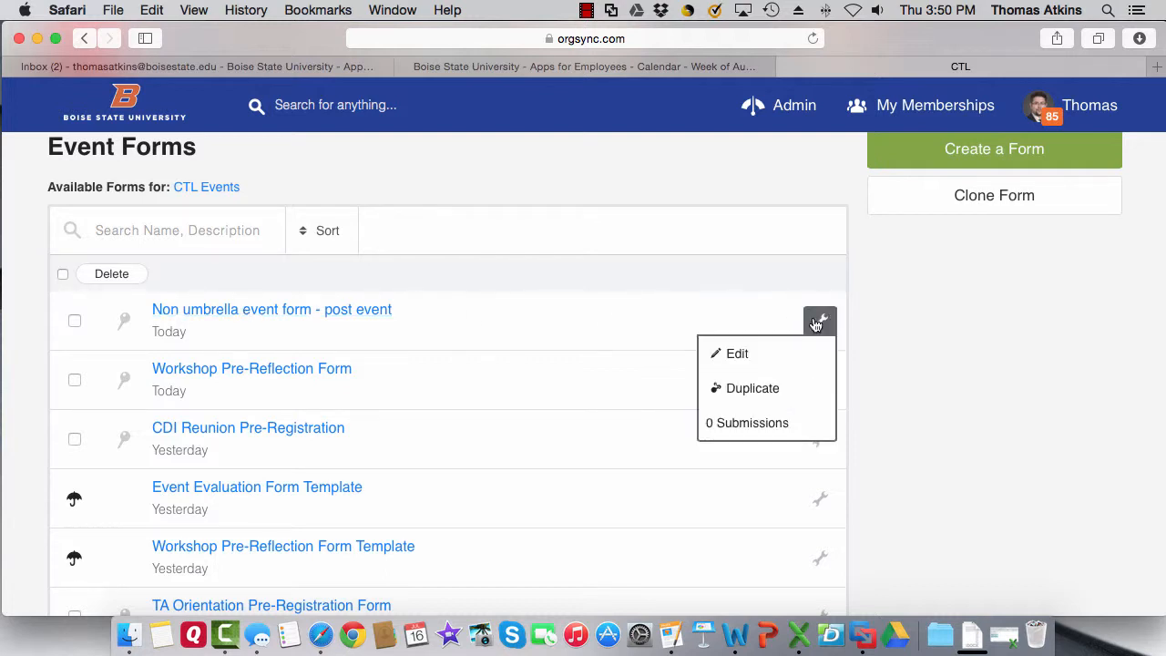
{"action": "left_click", "coordinate": [750, 348]}
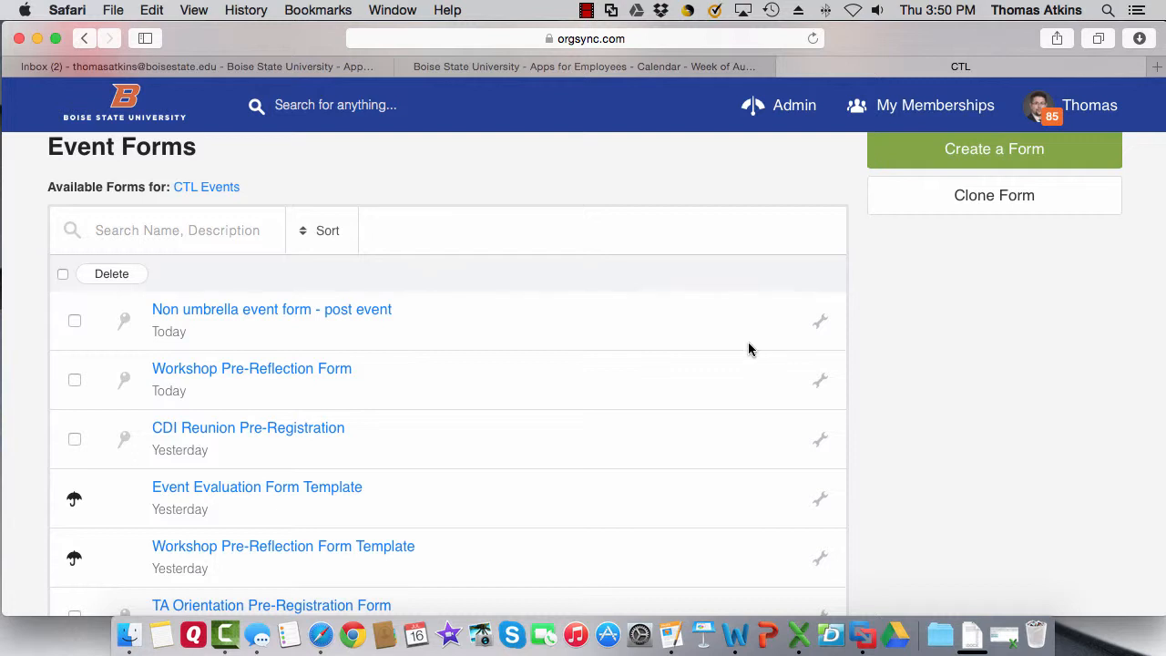
{"action": "left_click", "coordinate": [339, 314]}
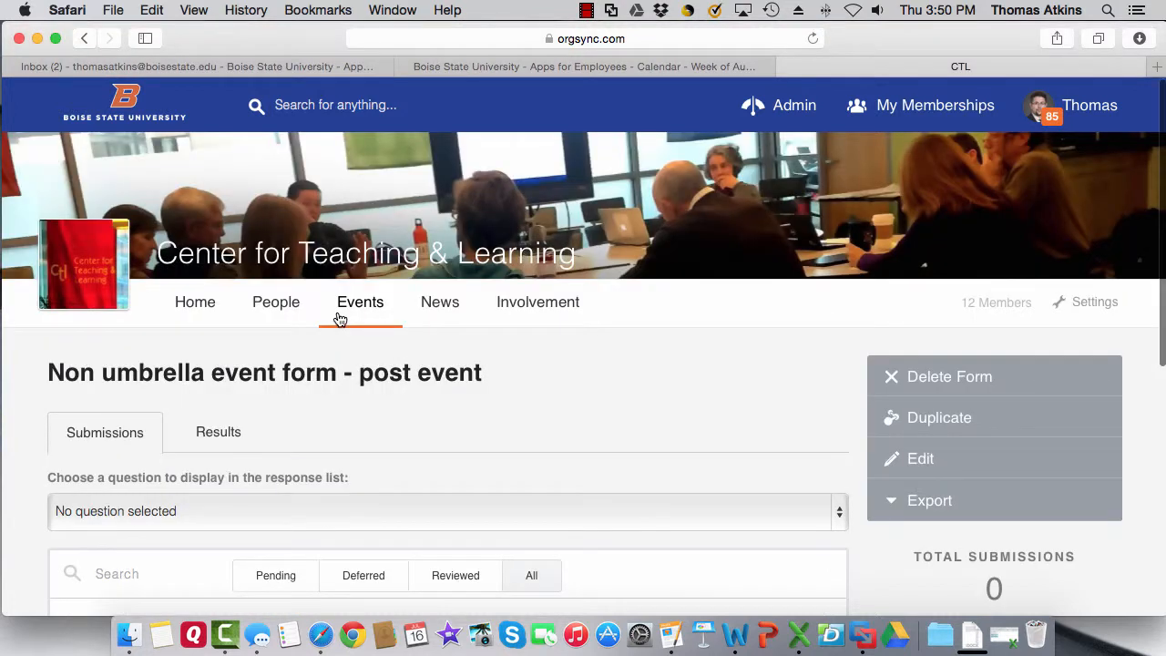
{"action": "scroll", "coordinate": [546, 367], "scroll_direction": "down", "scroll_amount": 4}
{"action": "scroll", "coordinate": [676, 407], "scroll_direction": "down", "scroll_amount": 6}
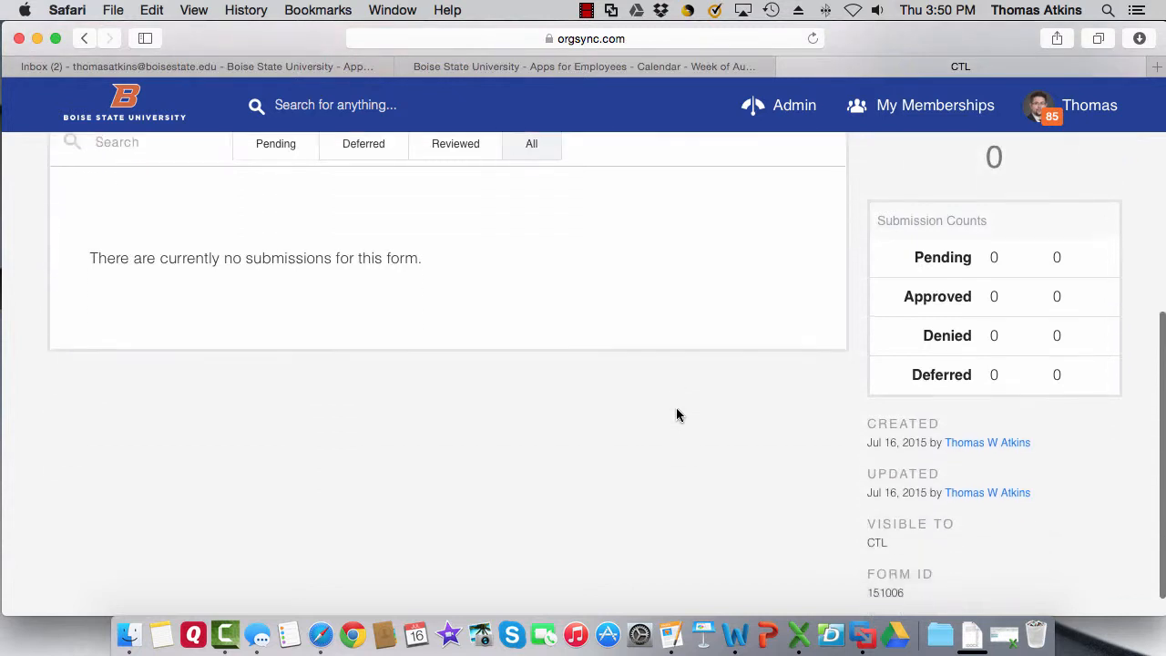
{"action": "scroll", "coordinate": [679, 406], "scroll_direction": "up", "scroll_amount": 7}
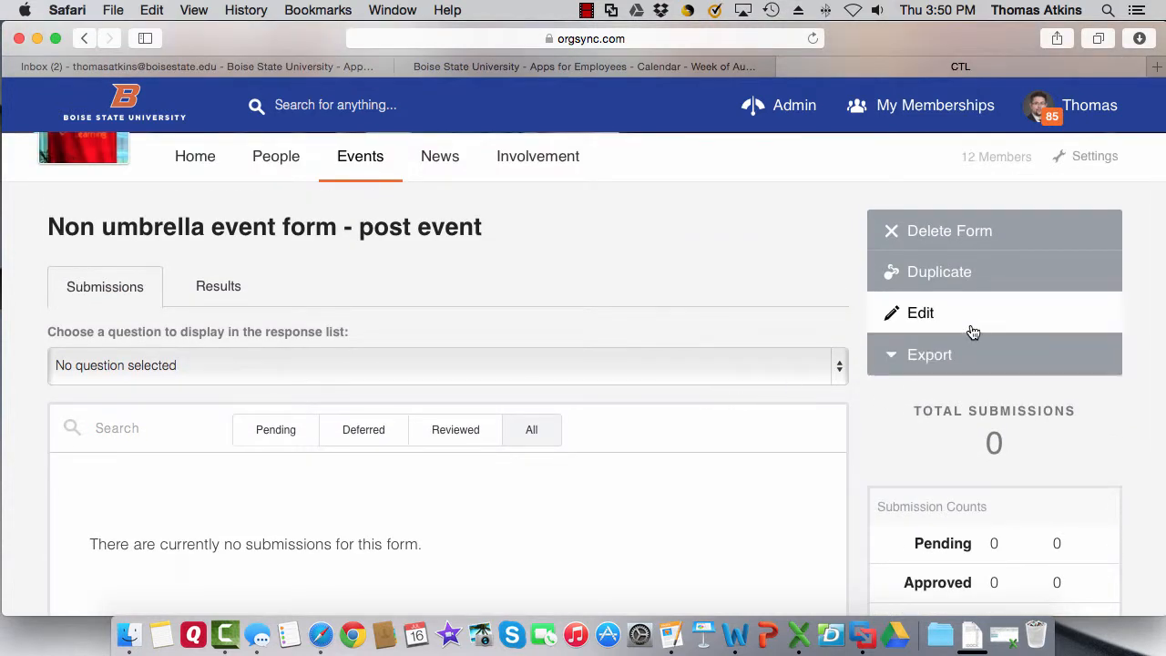
{"action": "left_click", "coordinate": [971, 314]}
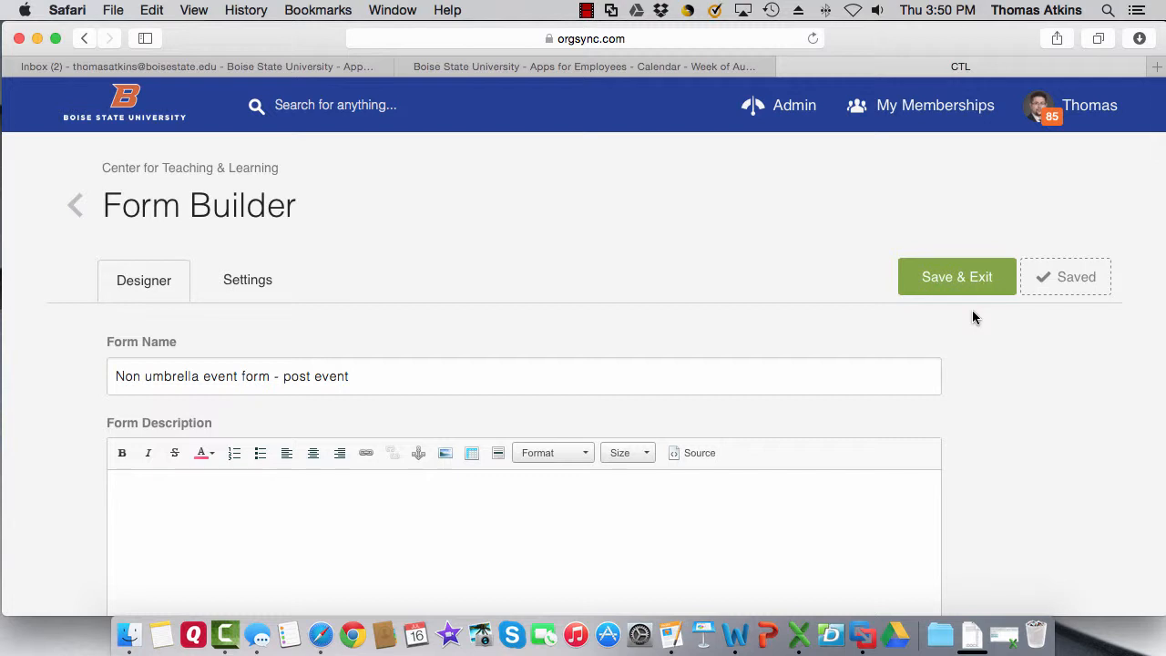
Step: In the form's settings, choose the signed-in administrator to be notified of new form submissions
{"action": "left_click", "coordinate": [263, 283]}
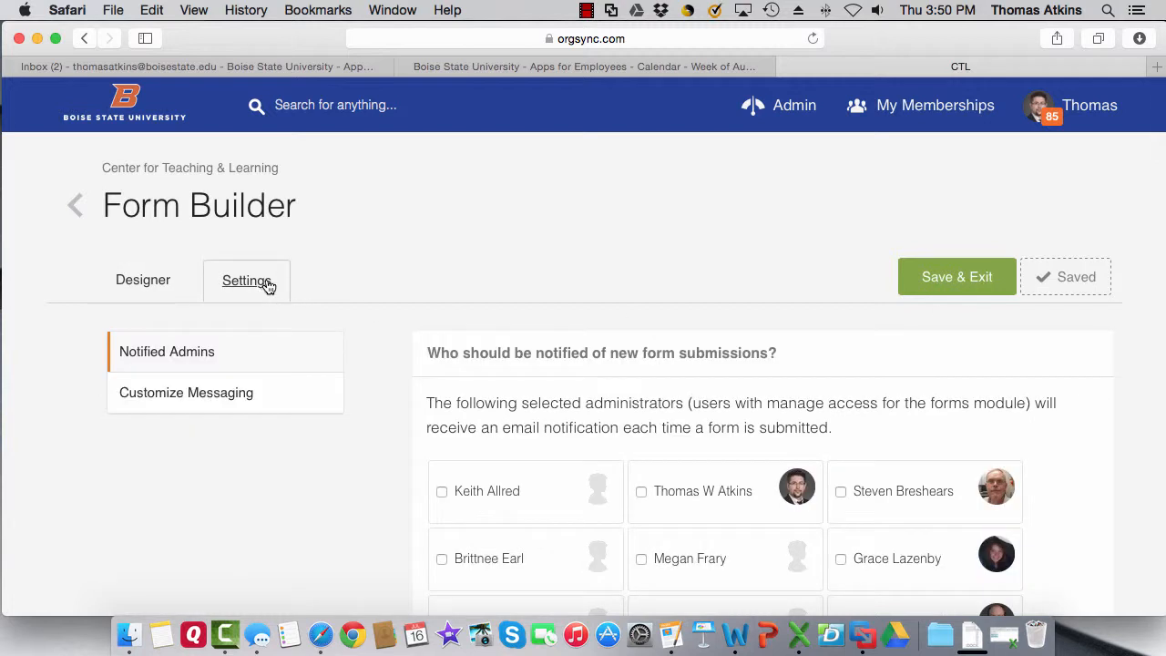
{"action": "scroll", "coordinate": [520, 273], "scroll_direction": "down", "scroll_amount": 2}
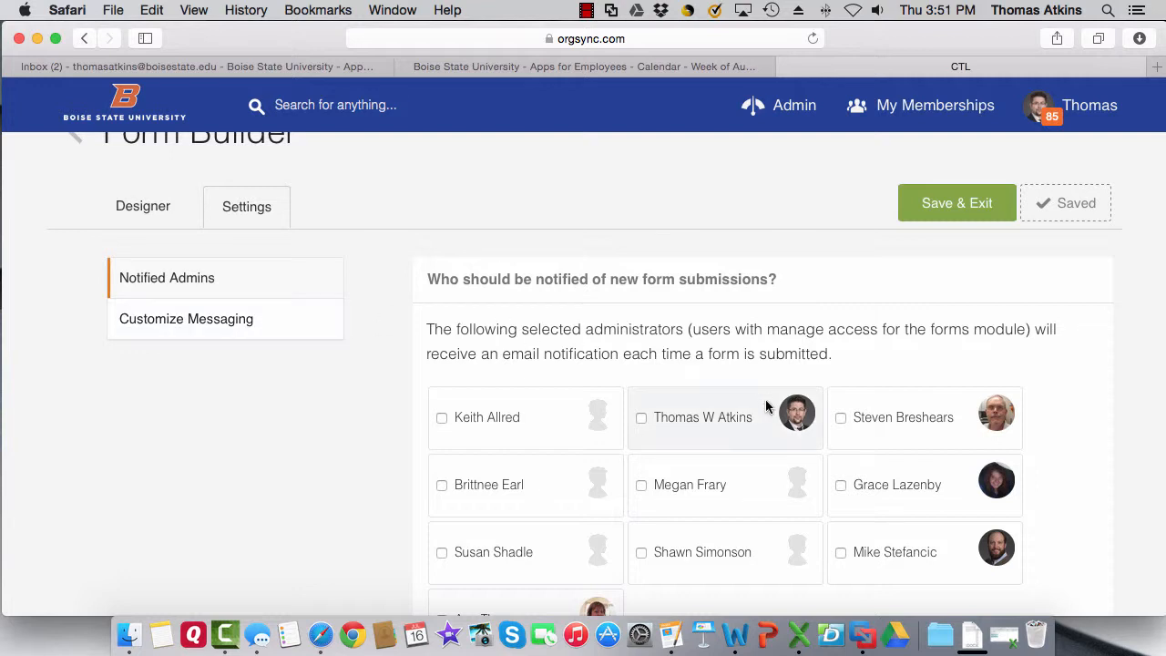
{"action": "left_click", "coordinate": [726, 423]}
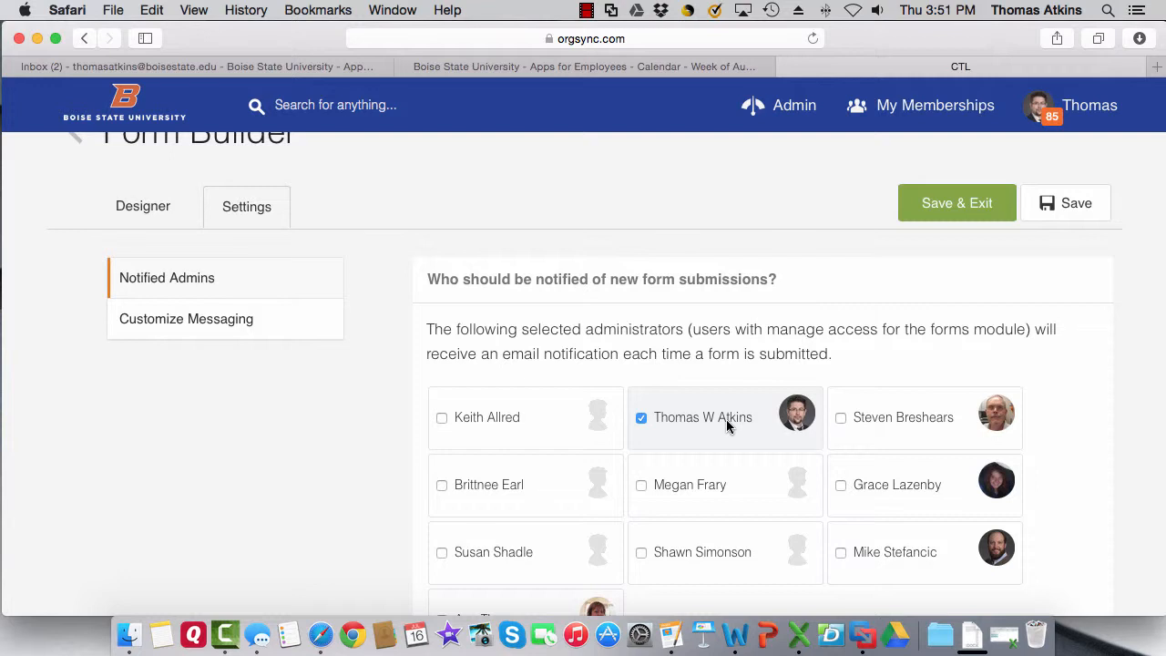
{"action": "scroll", "coordinate": [725, 423], "scroll_direction": "down", "scroll_amount": 3}
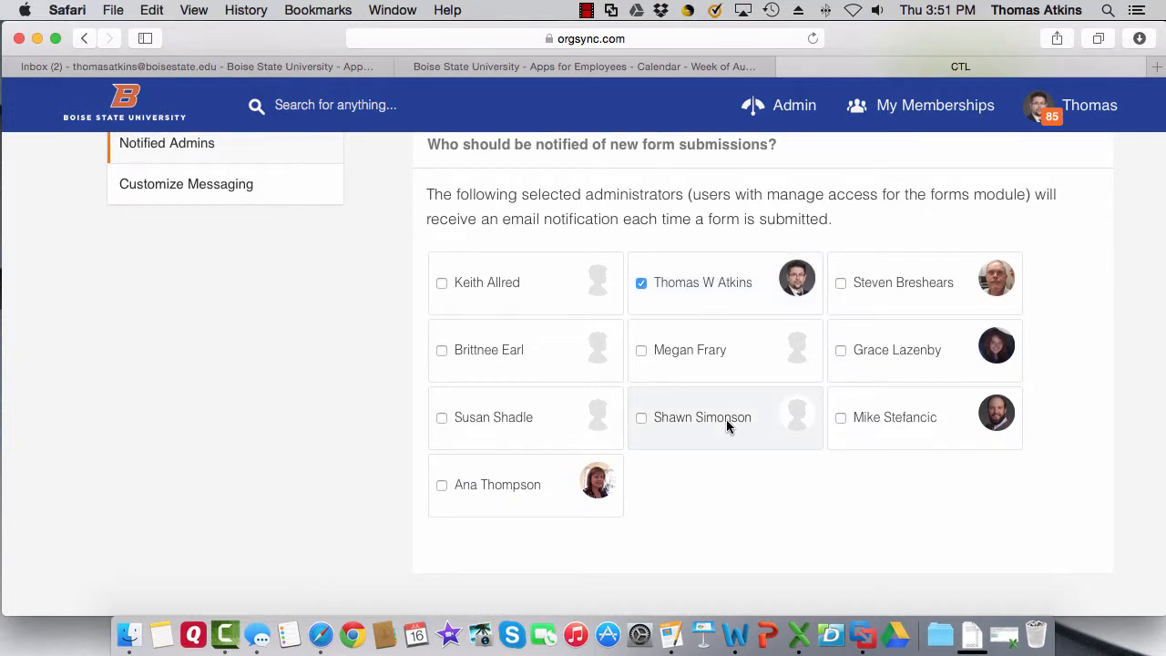
{"action": "scroll", "coordinate": [726, 422], "scroll_direction": "up", "scroll_amount": 2}
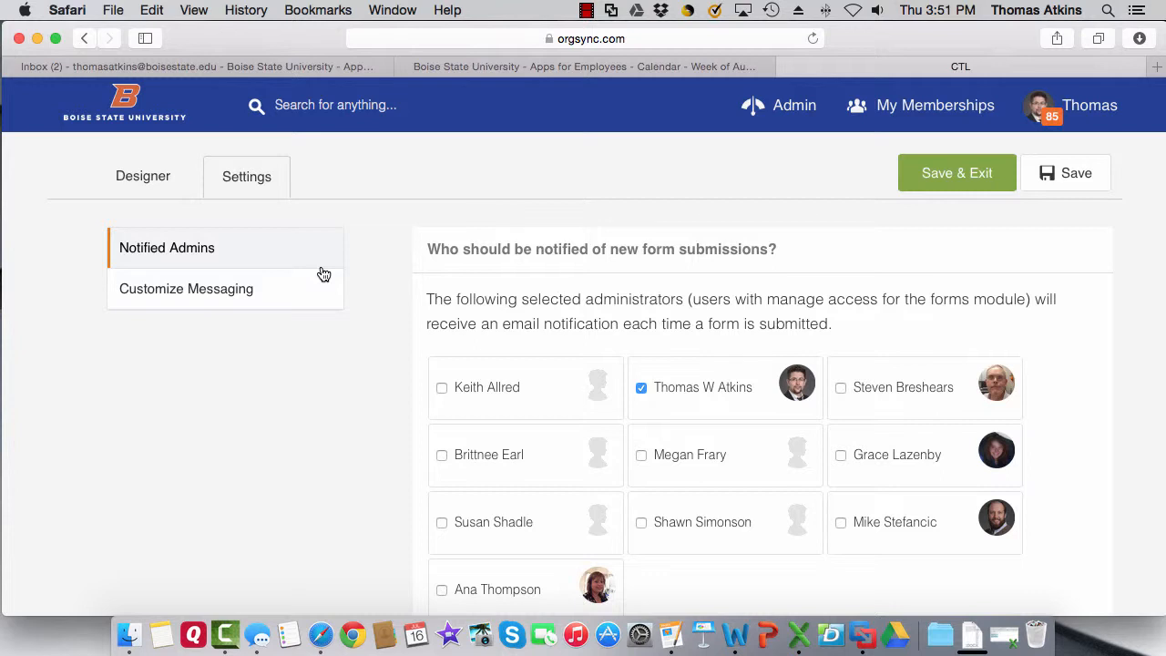
Step: Customize the form's Submitted message to read "Thank you for submitting!"
{"action": "left_click", "coordinate": [218, 287]}
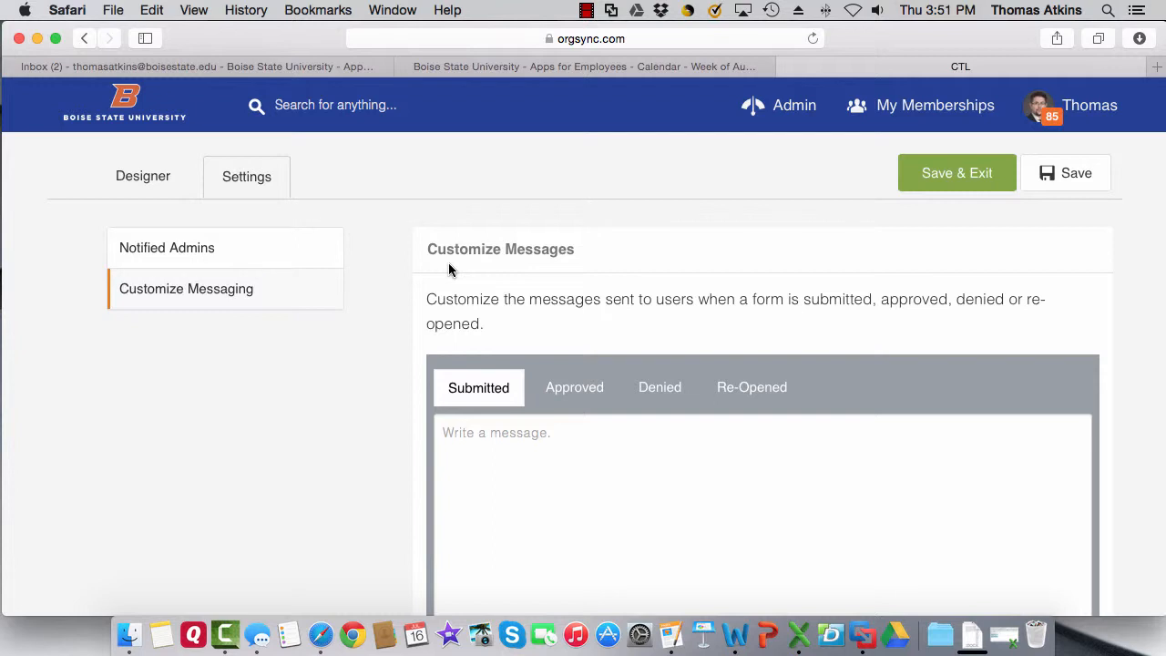
{"action": "scroll", "coordinate": [448, 267], "scroll_direction": "down", "scroll_amount": 3}
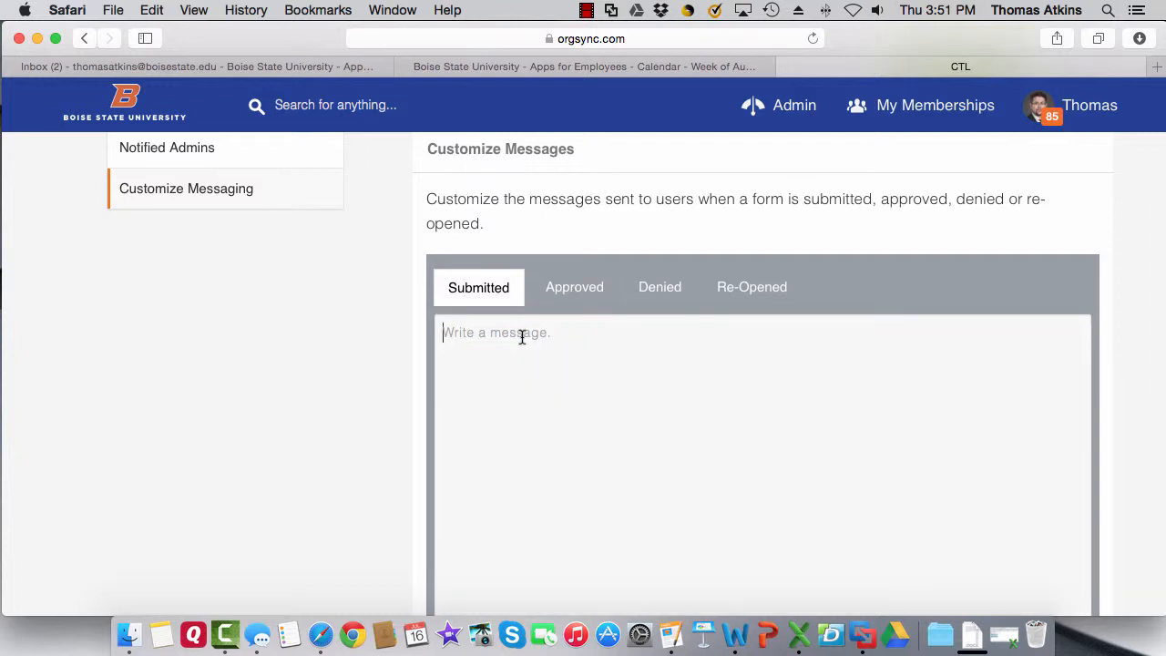
{"action": "type", "text": "Thank you for submitting"}
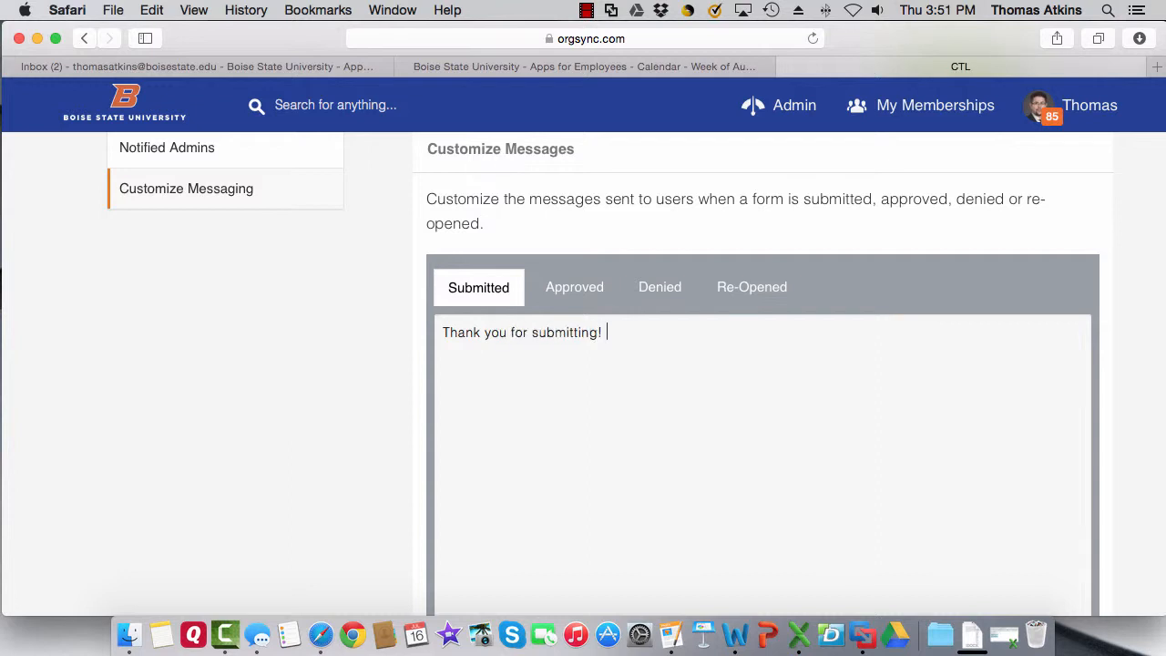
{"action": "type", "text": "!"}
Step: Set the form's Approved message to "We approved your form!" and review the Submitted and Approved messages
{"action": "left_click", "coordinate": [587, 289]}
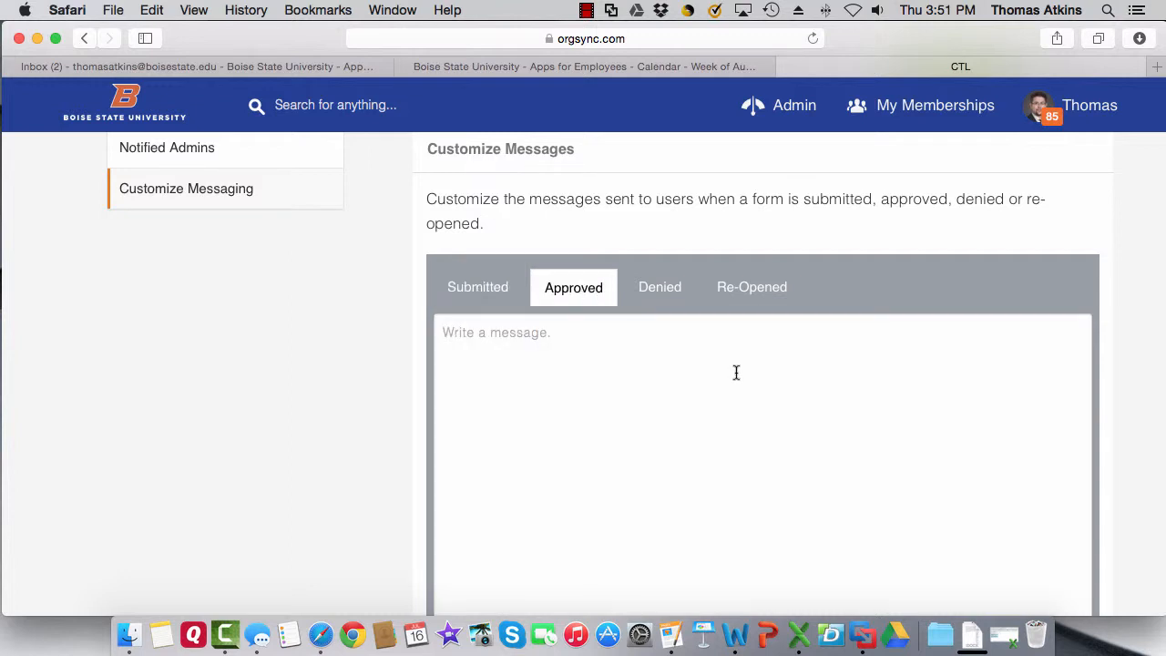
{"action": "left_click", "coordinate": [640, 340]}
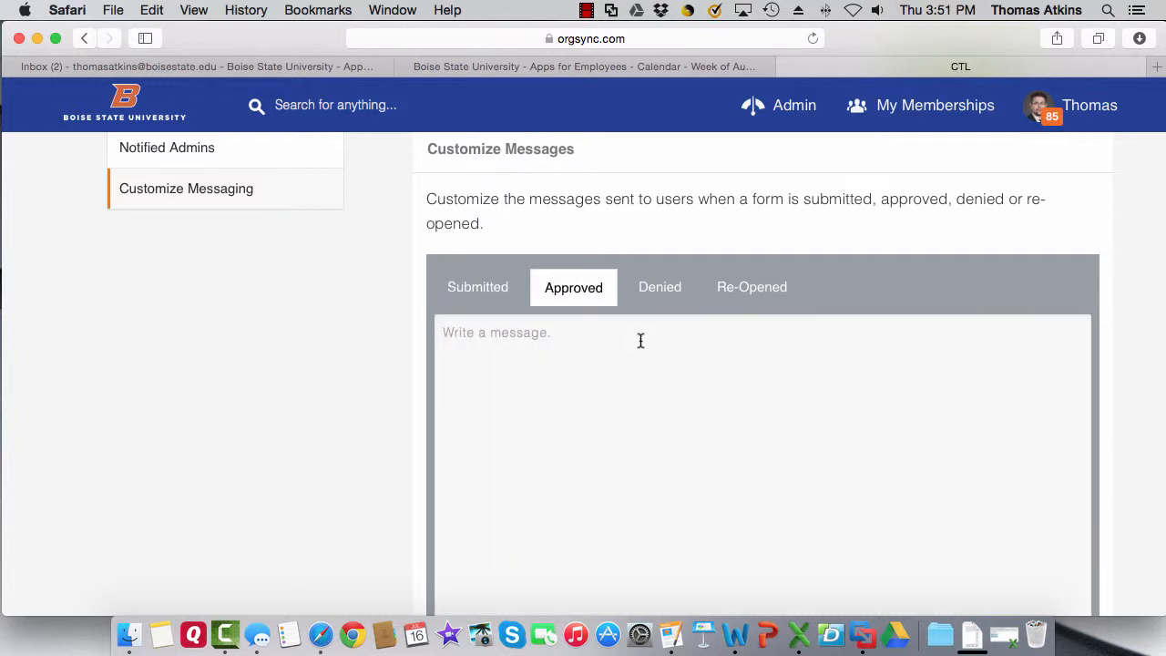
{"action": "type", "text": "We approved your "}
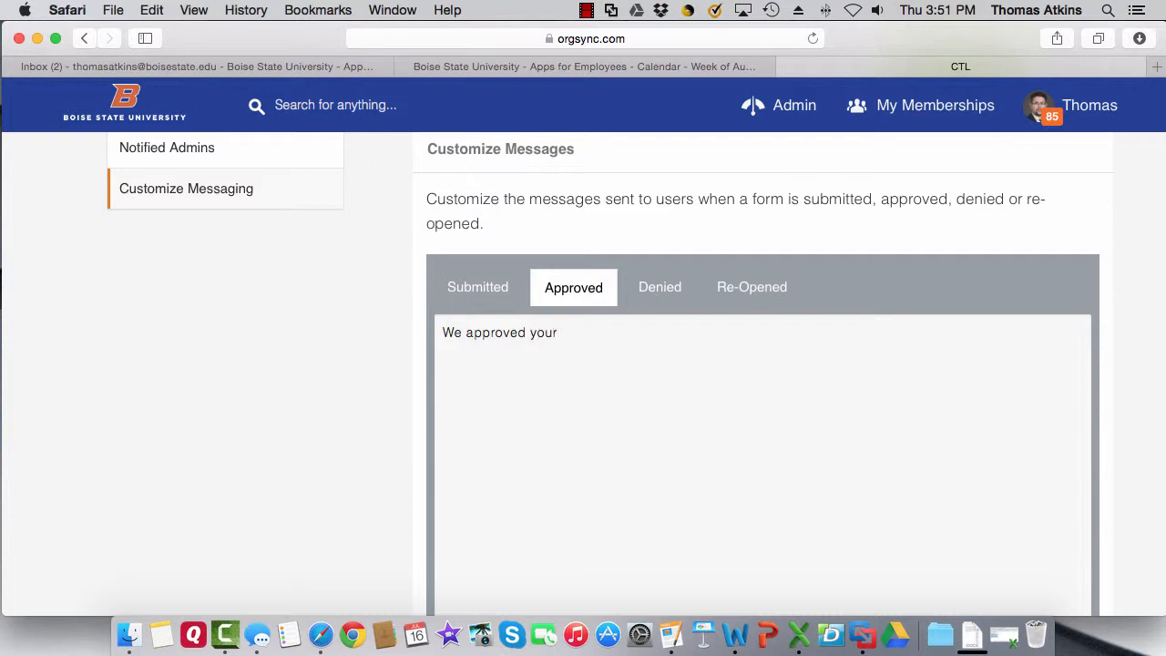
{"action": "type", "text": "form!"}
{"action": "left_click", "coordinate": [466, 290]}
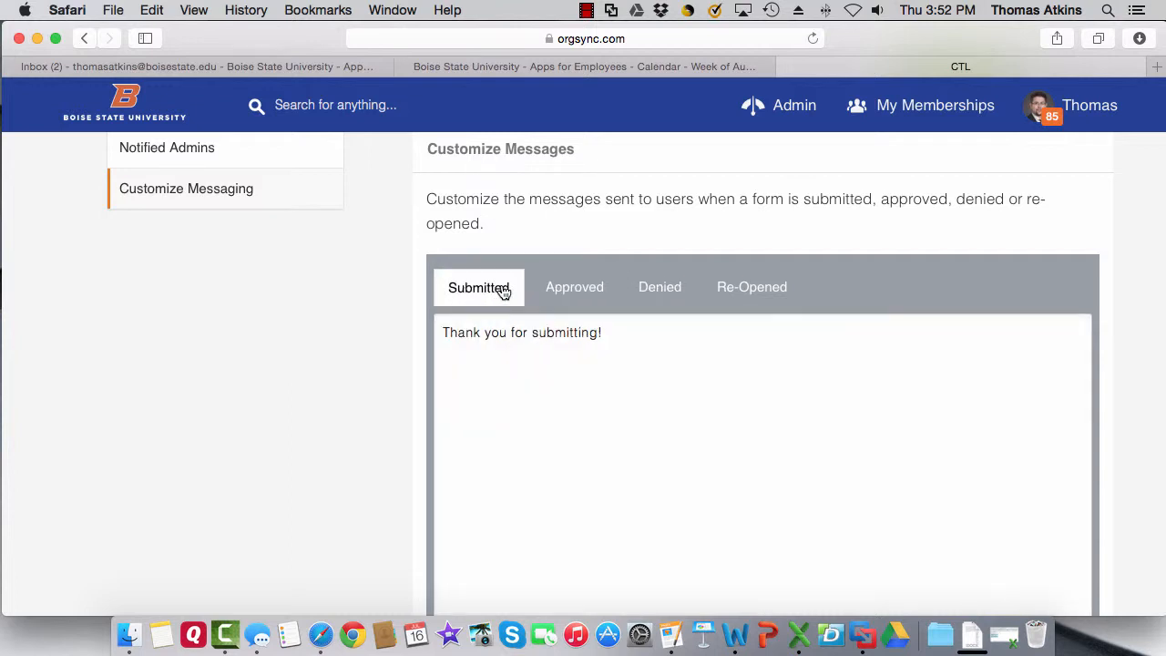
{"action": "left_click", "coordinate": [555, 291]}
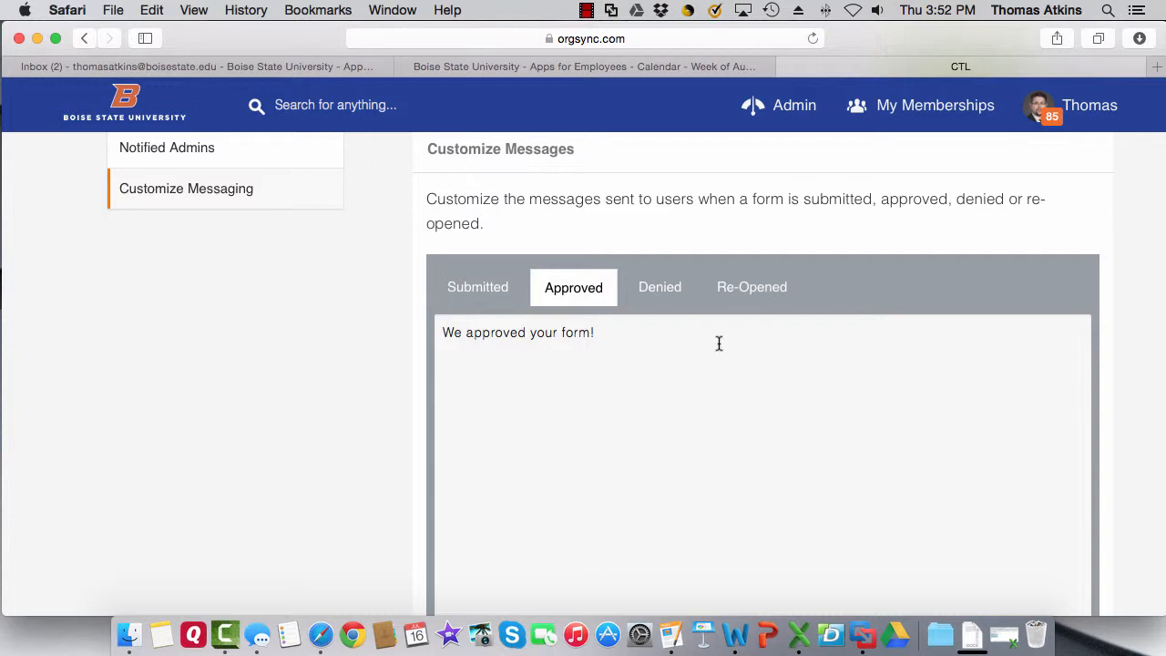
Step: Set the form's Denied message to "Your application was denied." and save and exit the form
{"action": "left_click", "coordinate": [652, 287]}
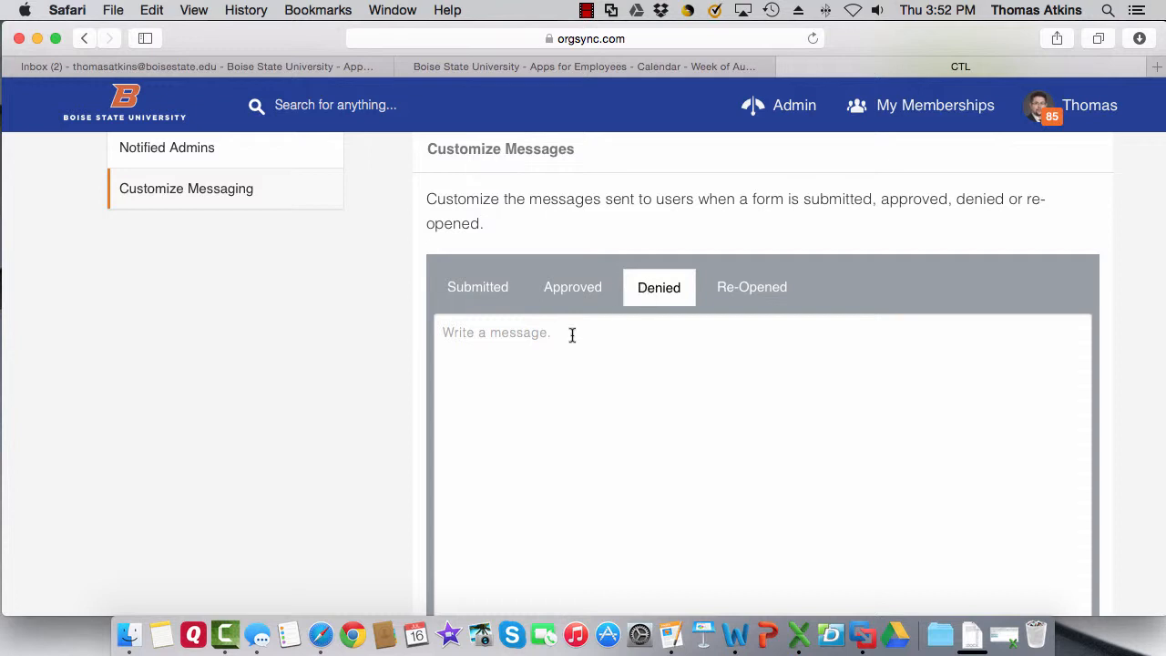
{"action": "left_click", "coordinate": [532, 344]}
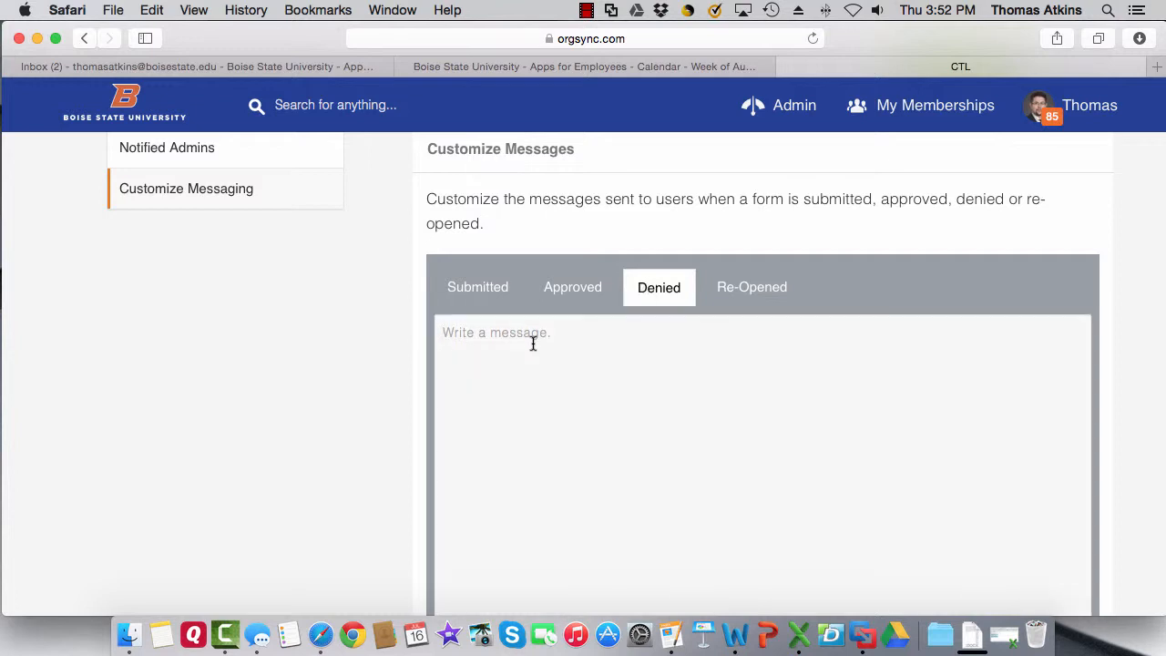
{"action": "type", "text": "Your application was denied."}
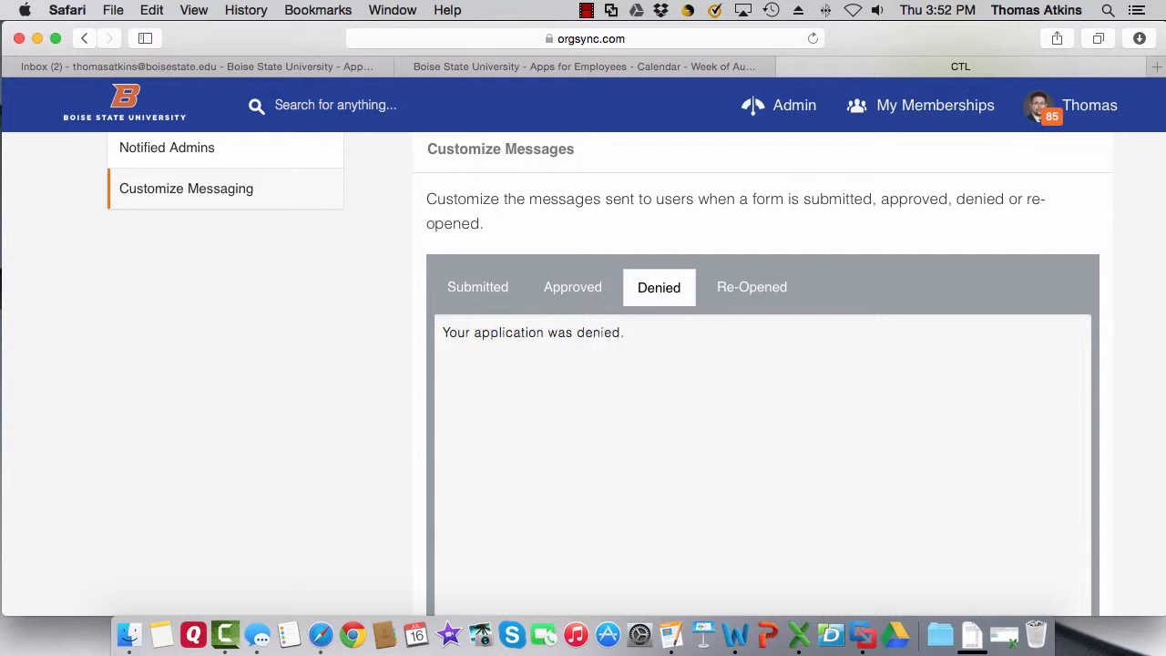
{"action": "scroll", "coordinate": [765, 364], "scroll_direction": "down", "scroll_amount": 5}
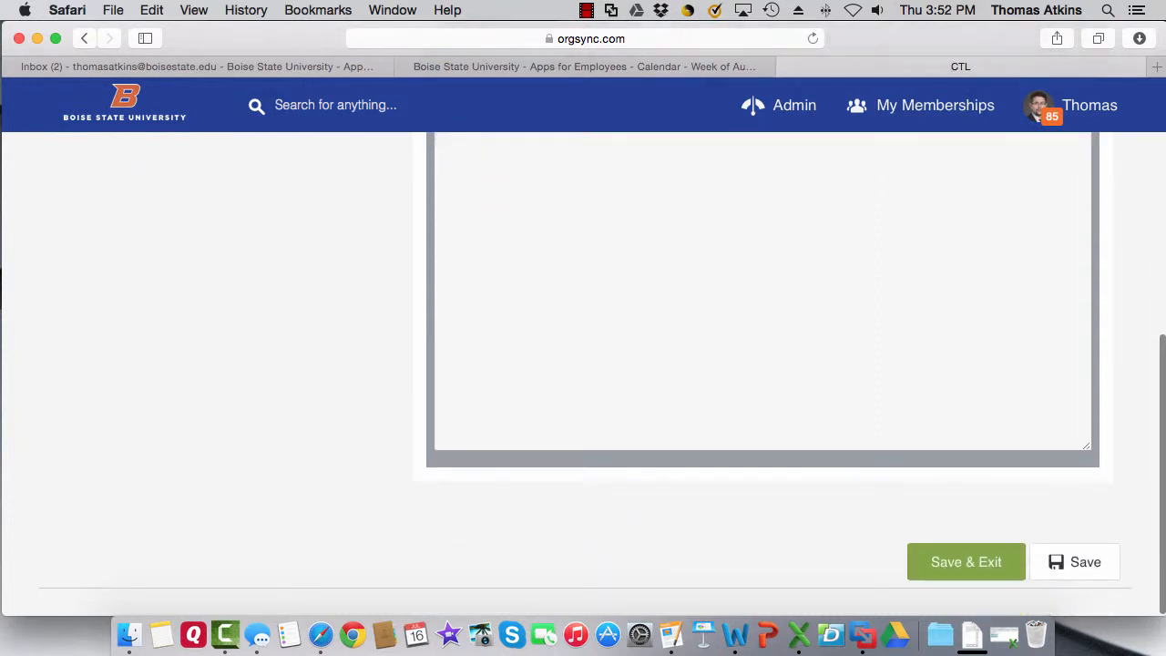
{"action": "scroll", "coordinate": [802, 558], "scroll_direction": "up", "scroll_amount": 5}
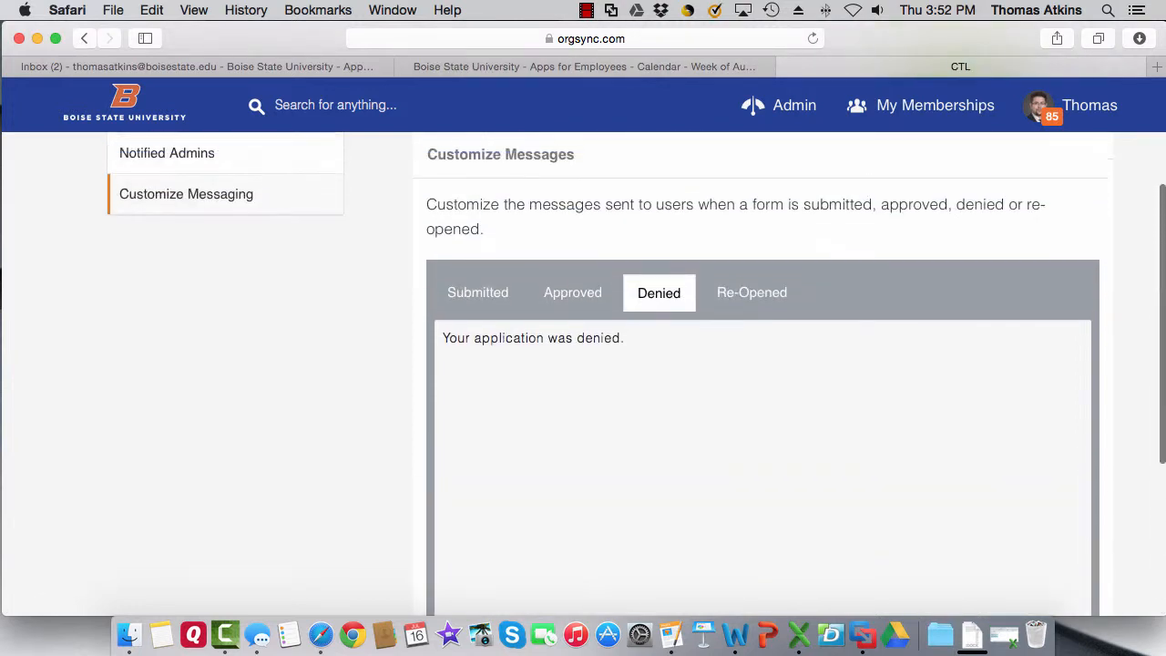
{"action": "scroll", "coordinate": [803, 558], "scroll_direction": "down", "scroll_amount": 5}
{"action": "left_click", "coordinate": [977, 573]}
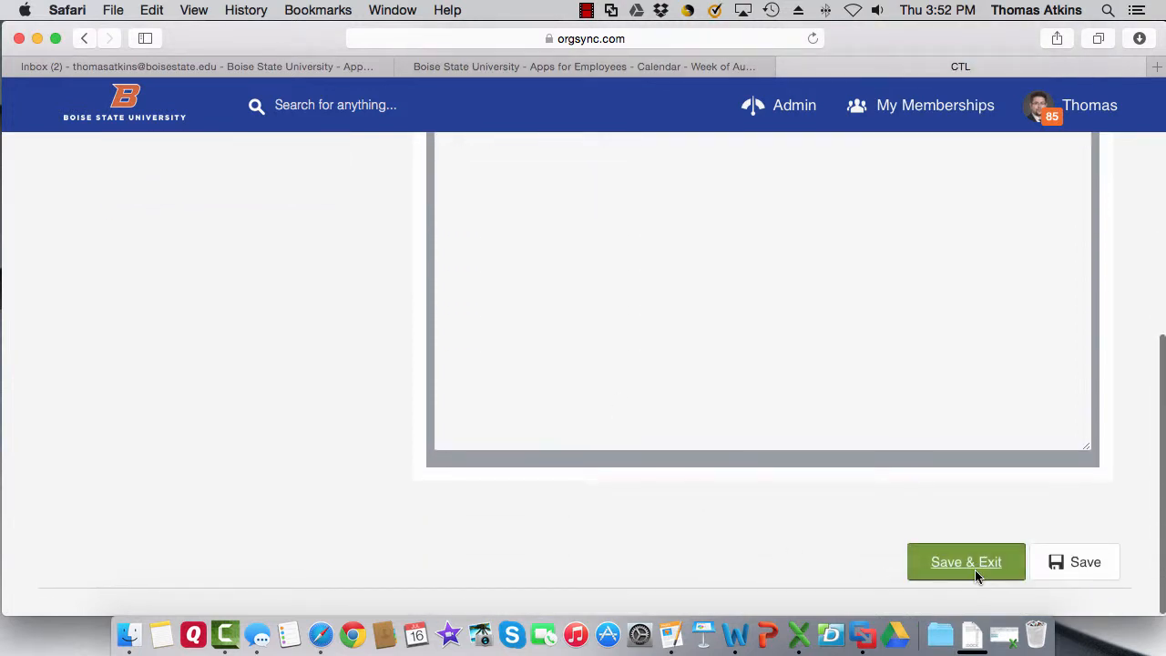